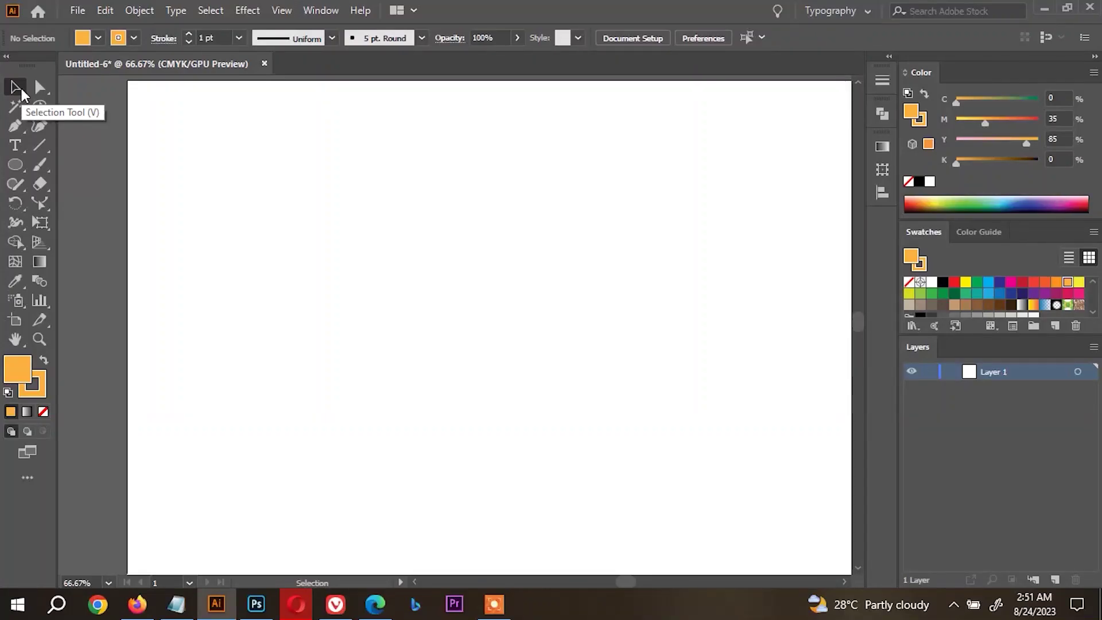
- Choose the regular Paintbrush Tool (B), not the Blob Brush, from the toolbar flyout
{"action": "left_click", "coordinate": [39, 164]}
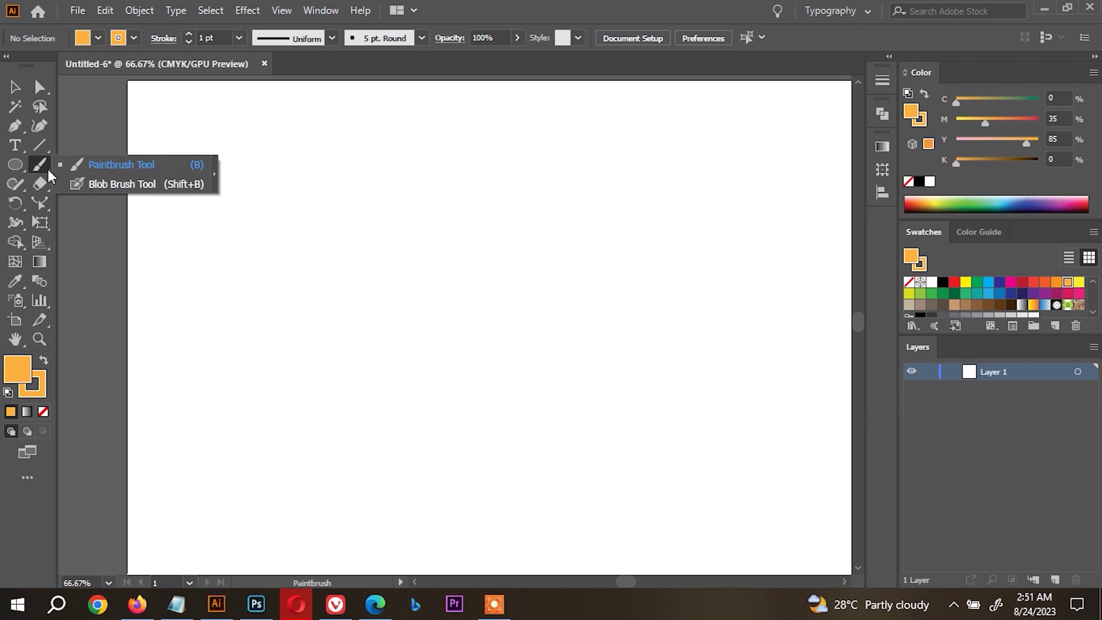
{"action": "left_click", "coordinate": [39, 164]}
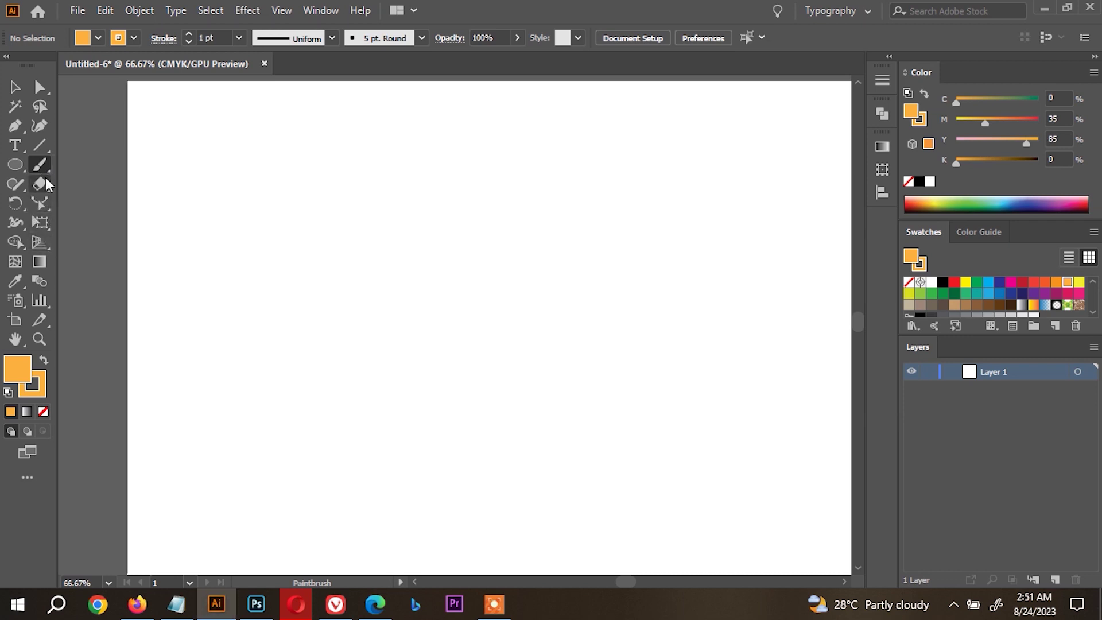
{"action": "left_click", "coordinate": [43, 160]}
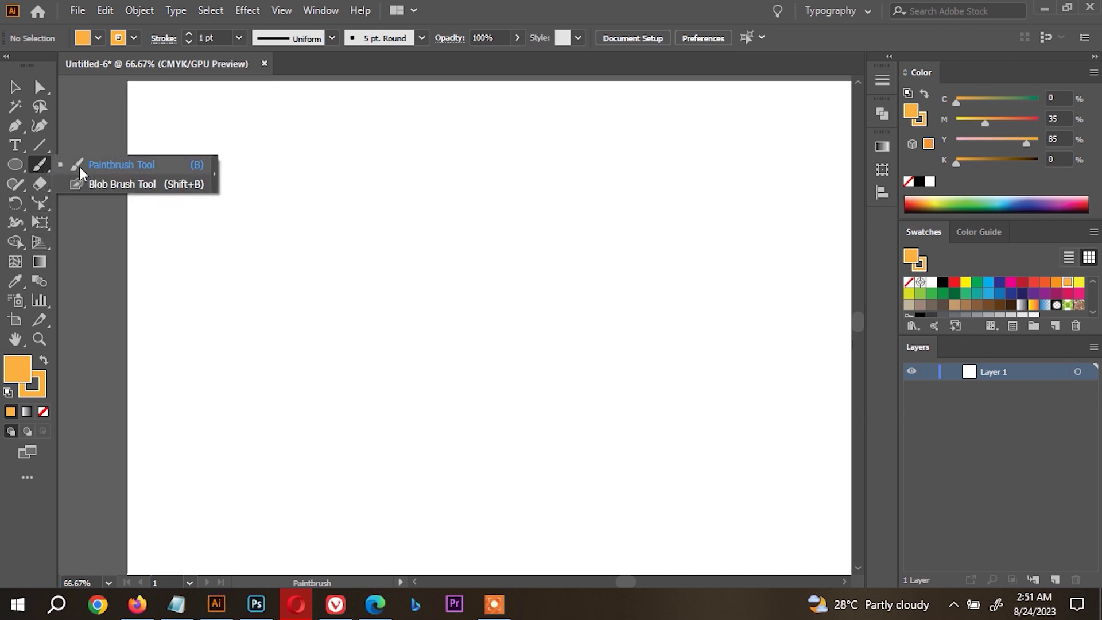
- Paint several wavy orange freehand strokes across the artboard with the standard Paintbrush
{"action": "left_click", "coordinate": [88, 165]}
{"action": "left_click_drag", "start_coordinate": [238, 281], "coordinate": [537, 240]}
{"action": "mouse_move", "coordinate": [287, 379]}
{"action": "left_mouse_down"}
{"action": "mouse_move", "coordinate": [300, 392]}
{"action": "mouse_move", "coordinate": [640, 295]}
{"action": "left_mouse_up"}
{"action": "mouse_move", "coordinate": [361, 213]}
{"action": "left_mouse_down"}
{"action": "mouse_move", "coordinate": [378, 240]}
{"action": "mouse_move", "coordinate": [607, 195]}
{"action": "left_mouse_up"}
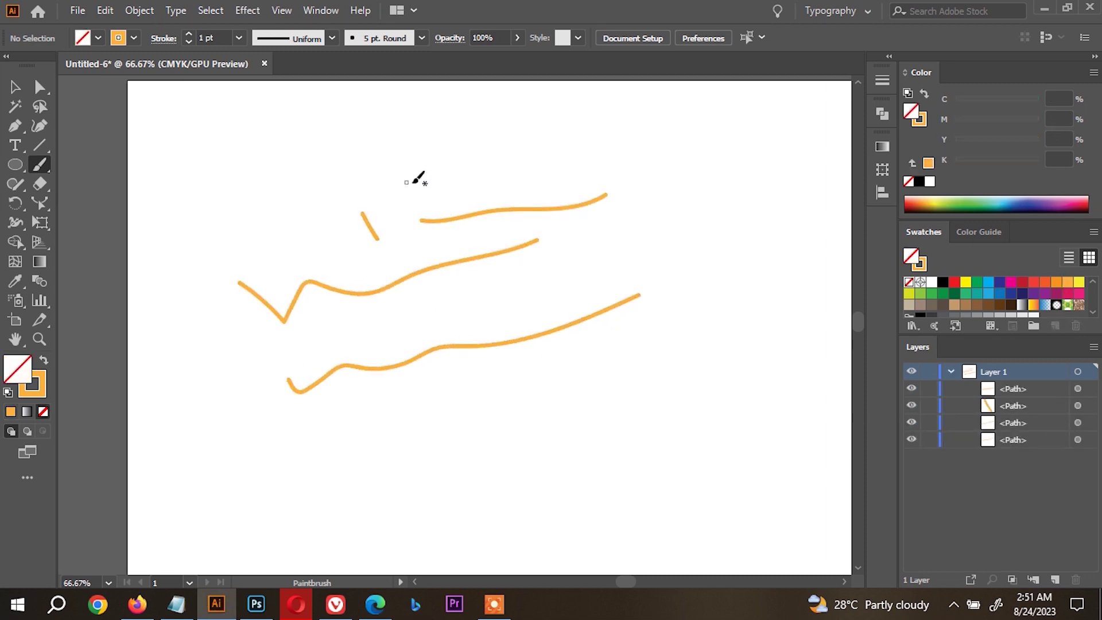
{"action": "mouse_move", "coordinate": [277, 172]}
{"action": "left_mouse_down"}
{"action": "mouse_move", "coordinate": [307, 200]}
{"action": "mouse_move", "coordinate": [555, 162]}
{"action": "left_mouse_up"}
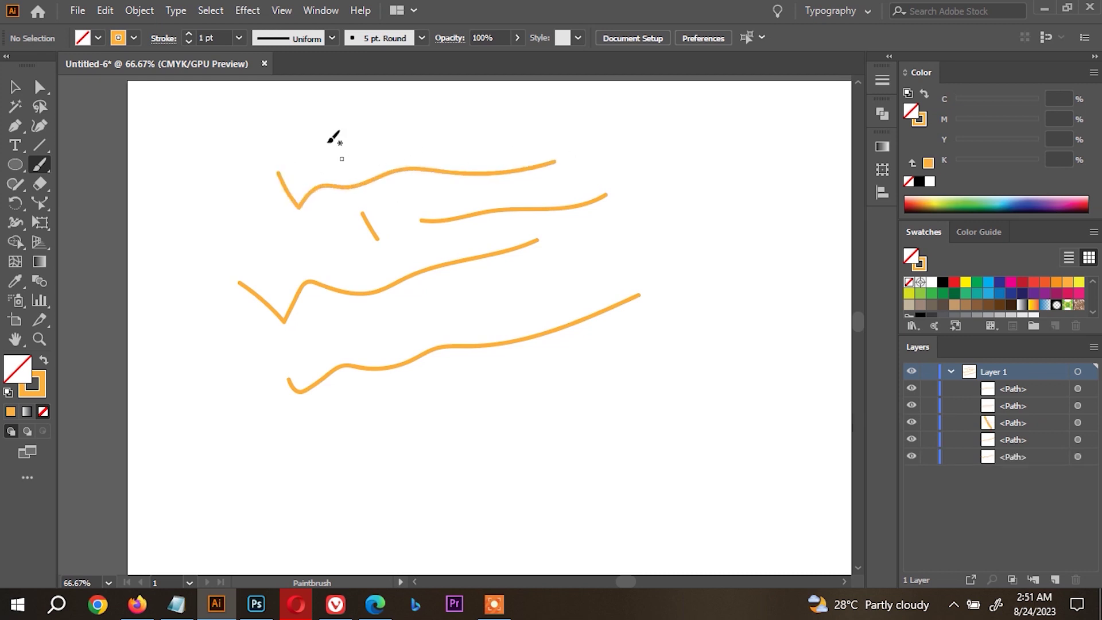
- Load the Arrows_Special brush library, then step through to Artistic_Calligraphic
{"action": "left_click", "coordinate": [333, 39]}
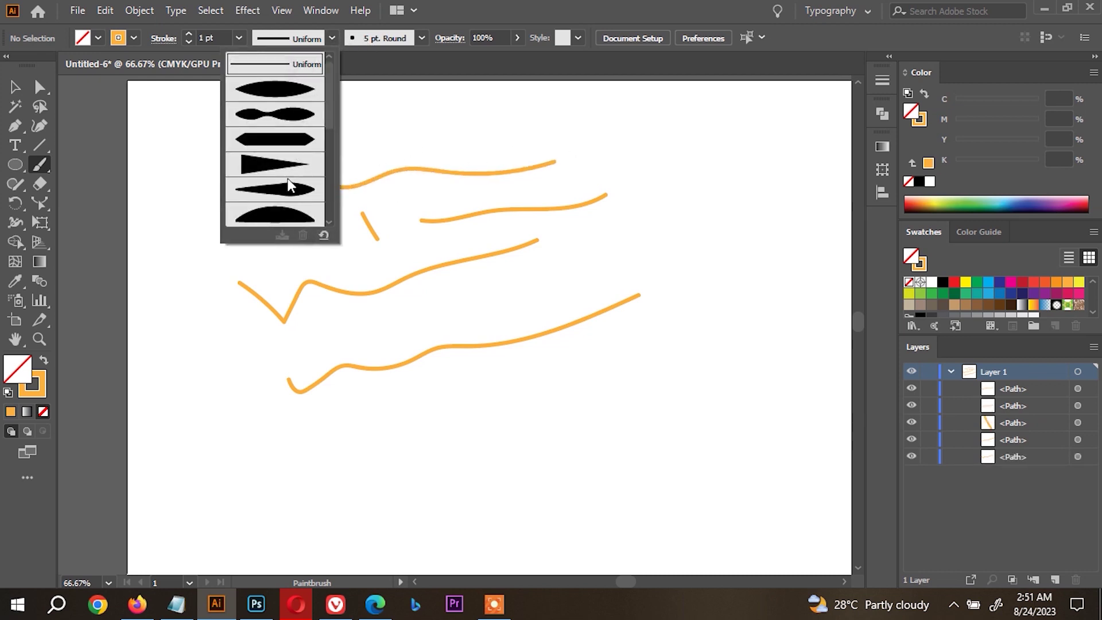
{"action": "left_click", "coordinate": [383, 32]}
{"action": "left_click", "coordinate": [422, 38]}
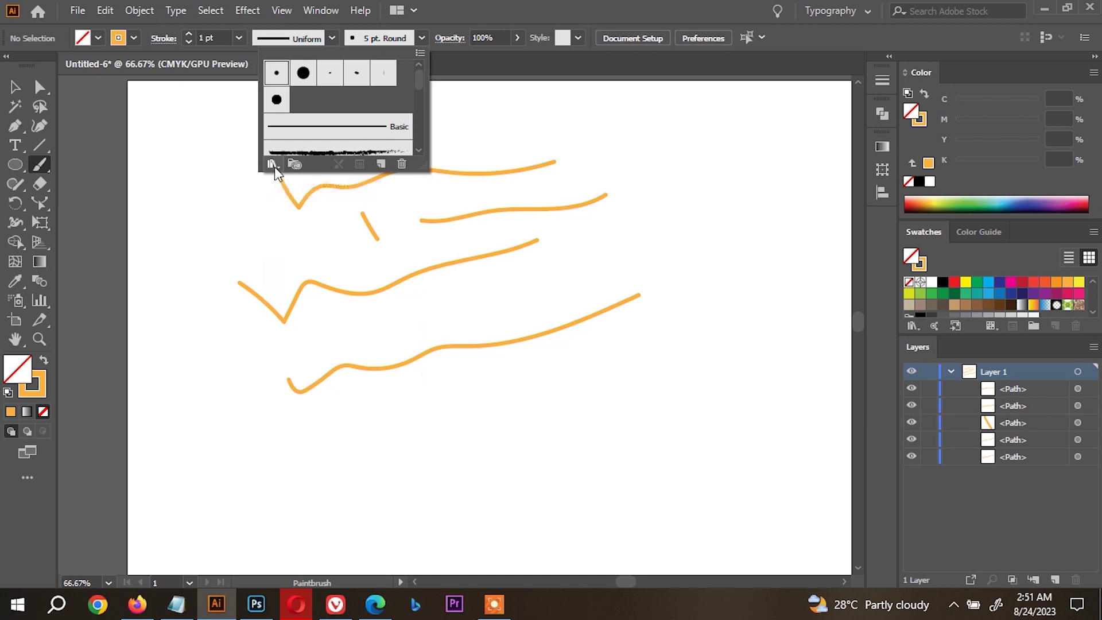
{"action": "left_click", "coordinate": [274, 166]}
{"action": "left_click", "coordinate": [478, 210]}
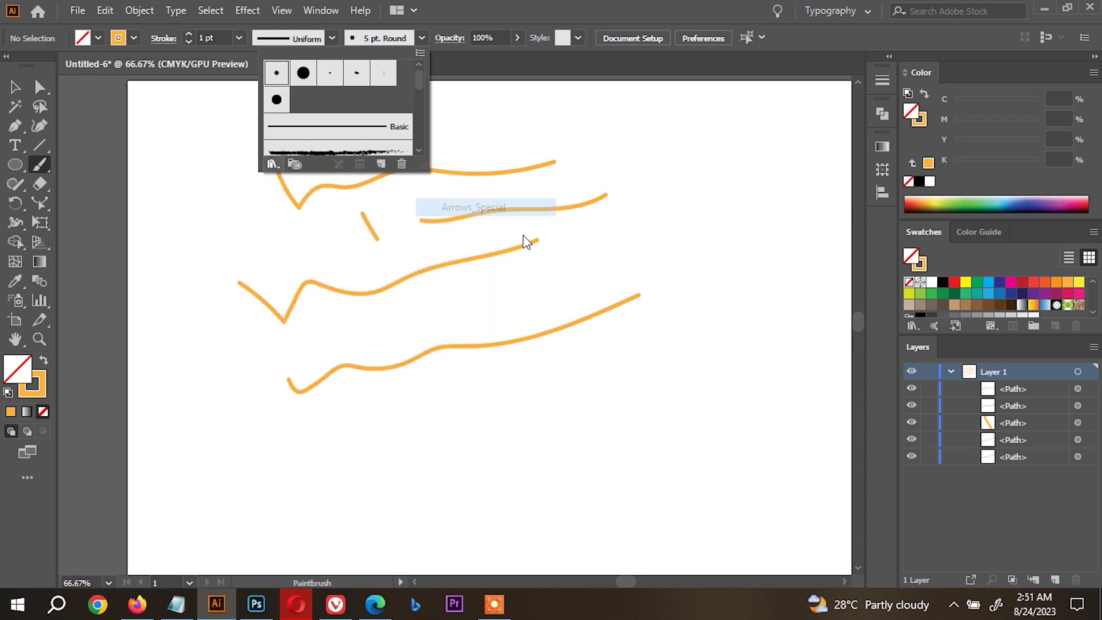
{"action": "left_click", "coordinate": [515, 365]}
{"action": "left_click", "coordinate": [514, 364]}
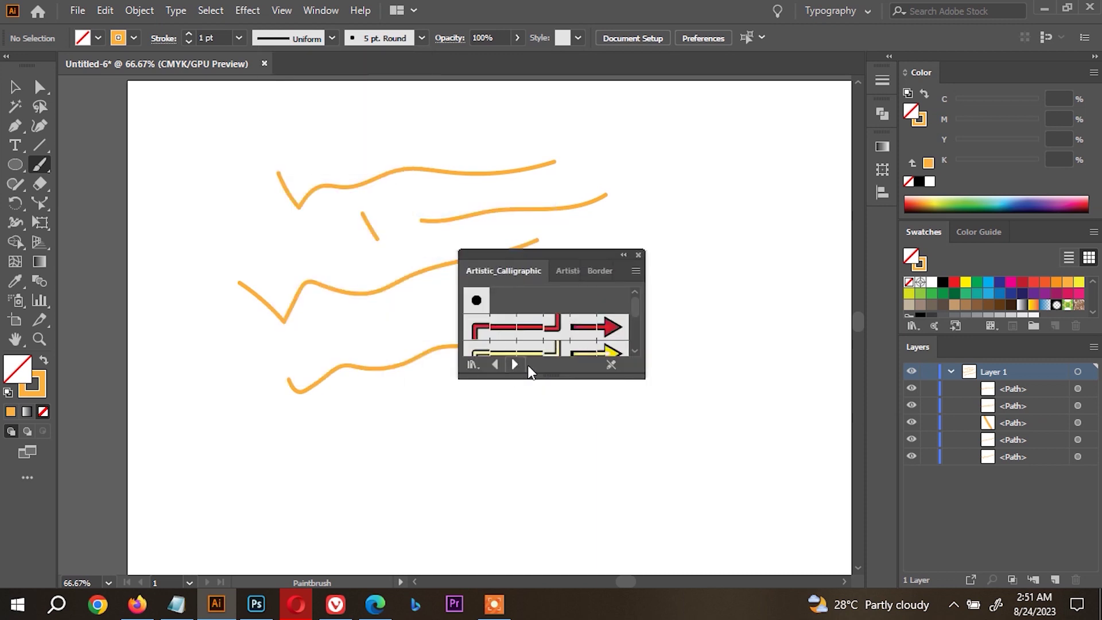
- Switch to Artistic_ChalkCharcoalPencil and paint two orange Chalk strokes at upper right
{"action": "left_click_drag", "start_coordinate": [641, 377], "coordinate": [631, 445]}
{"action": "left_click", "coordinate": [515, 431]}
{"action": "left_click", "coordinate": [494, 431]}
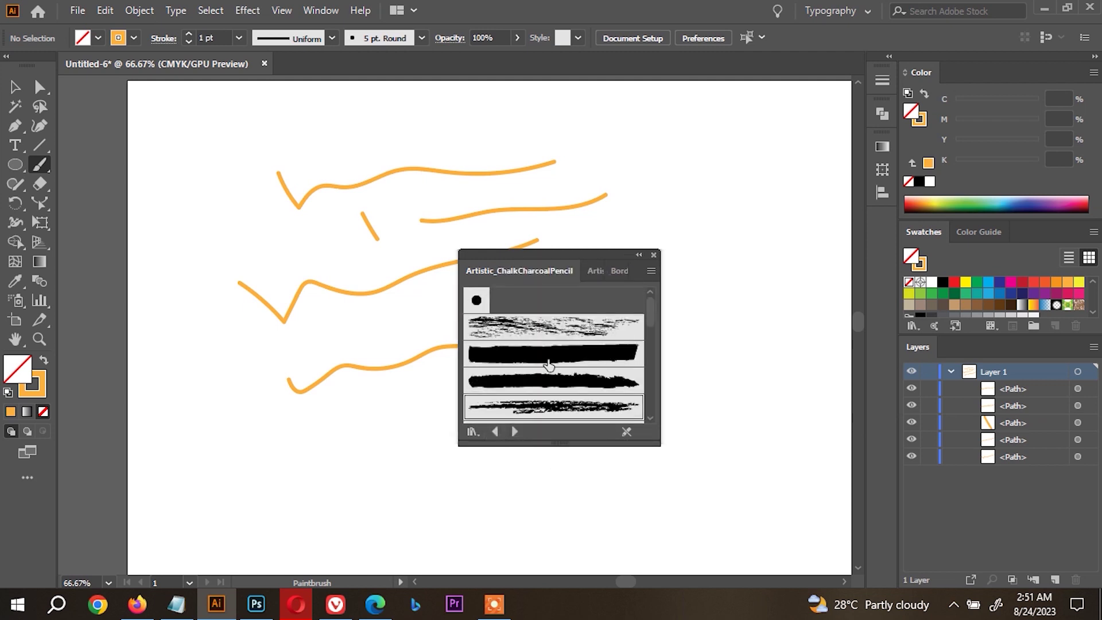
{"action": "left_click", "coordinate": [564, 330]}
{"action": "left_click_drag", "start_coordinate": [716, 124], "coordinate": [769, 320]}
{"action": "left_click_drag", "start_coordinate": [780, 135], "coordinate": [825, 315]}
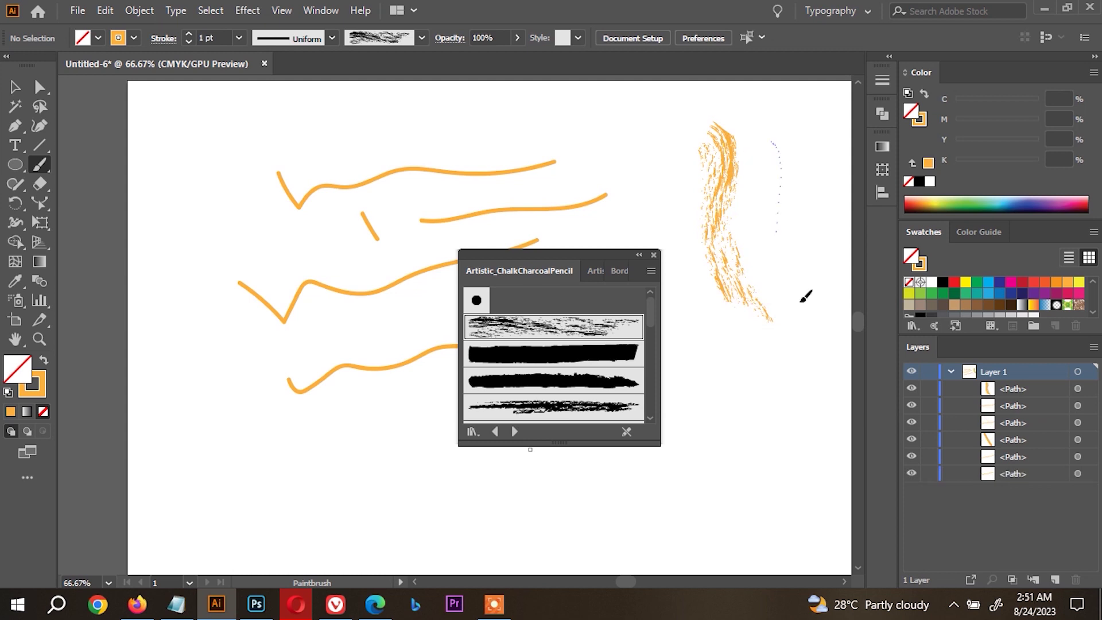
- Paint thick orange charcoal-brush strokes on the left and middle of the artboard
{"action": "left_click", "coordinate": [574, 360]}
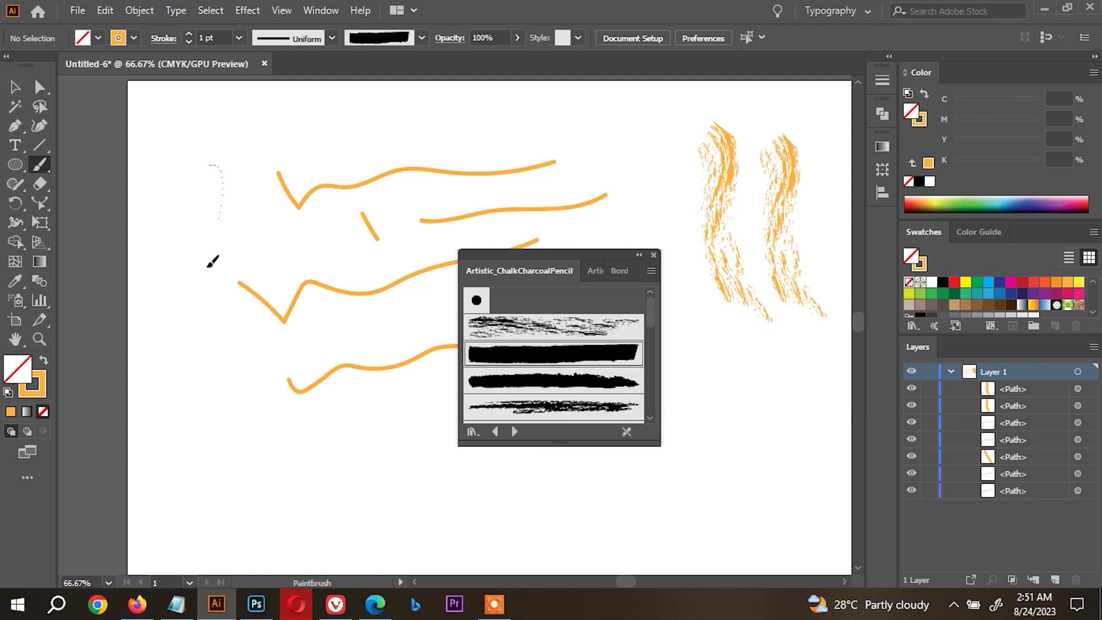
{"action": "left_click_drag", "start_coordinate": [212, 262], "coordinate": [232, 362]}
{"action": "left_click_drag", "start_coordinate": [332, 227], "coordinate": [379, 471]}
{"action": "left_click", "coordinate": [562, 408]}
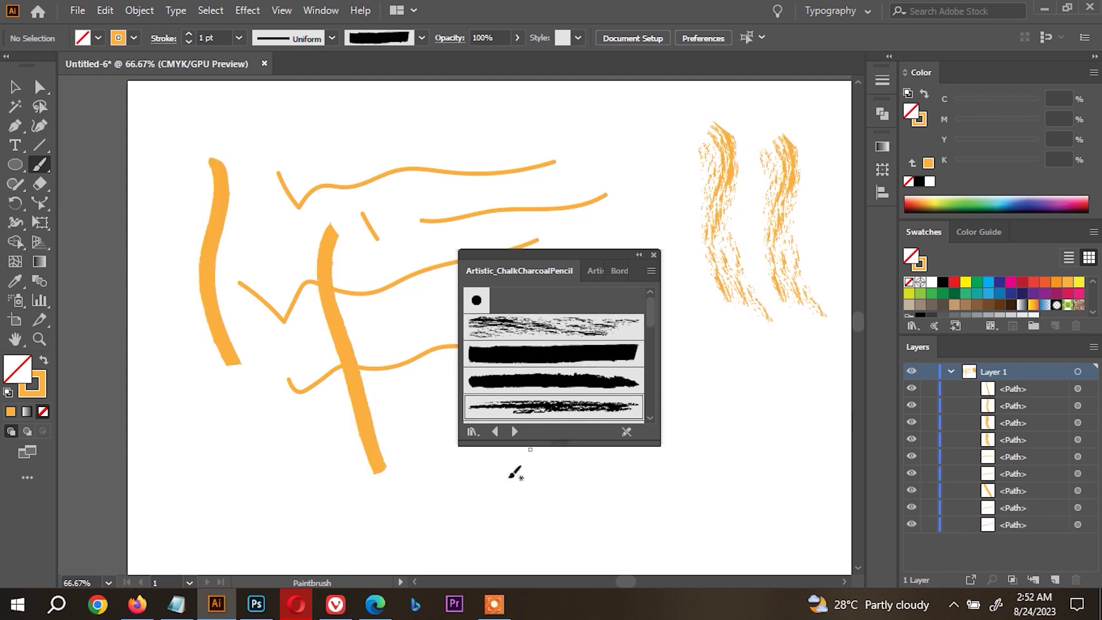
{"action": "left_click_drag", "start_coordinate": [442, 346], "coordinate": [448, 516]}
{"action": "scroll", "coordinate": [551, 368], "scroll_direction": "down", "scroll_amount": 3}
{"action": "left_click", "coordinate": [539, 403]}
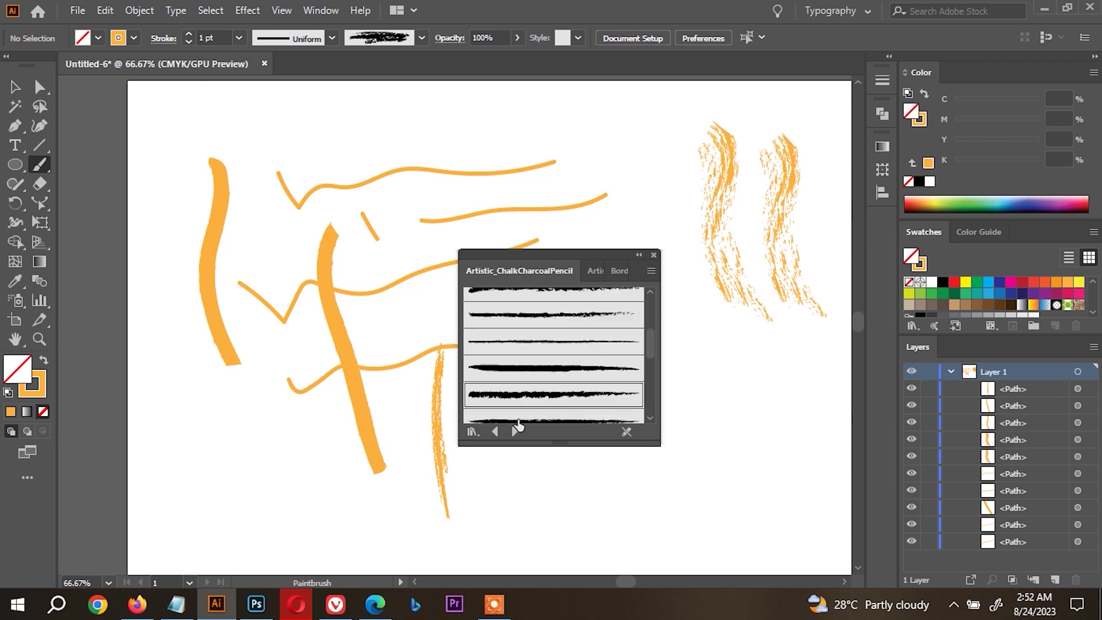
- Return to the Artistic_Ink library, choose Dark Ink Wash, and make the stroke colour active
{"action": "left_click", "coordinate": [515, 430]}
{"action": "left_click", "coordinate": [516, 429]}
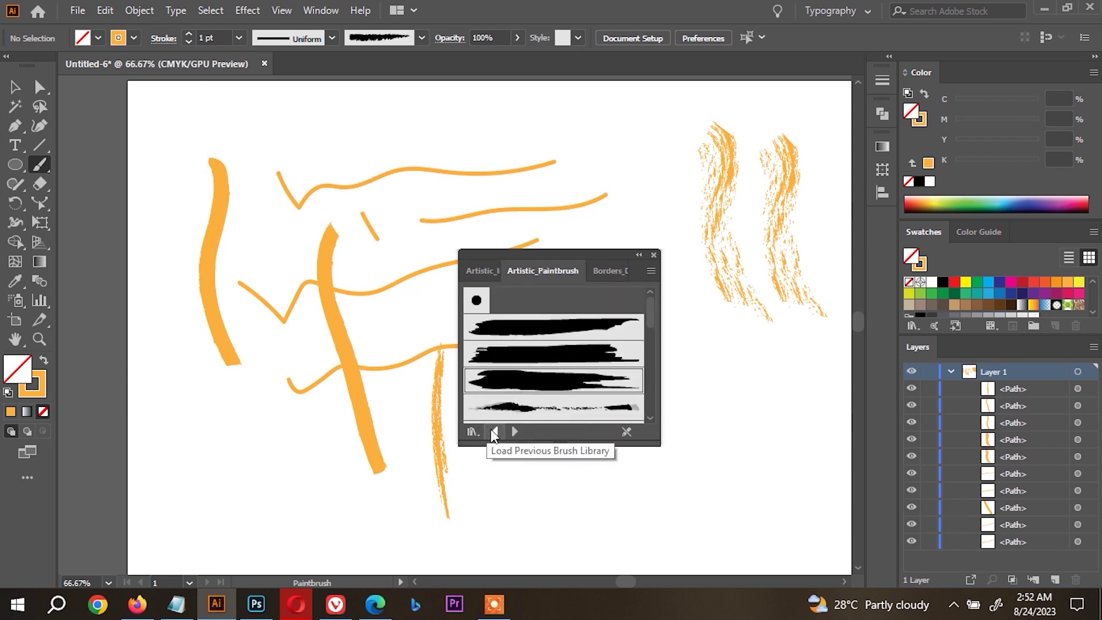
{"action": "left_click", "coordinate": [494, 432]}
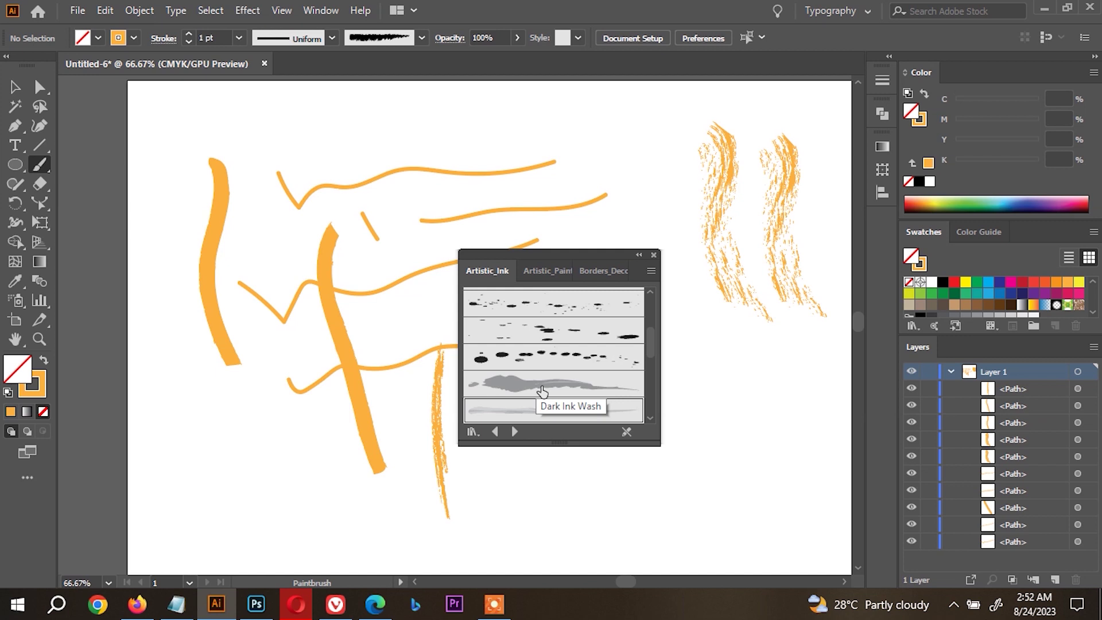
{"action": "left_click", "coordinate": [543, 388]}
{"action": "left_click", "coordinate": [41, 391]}
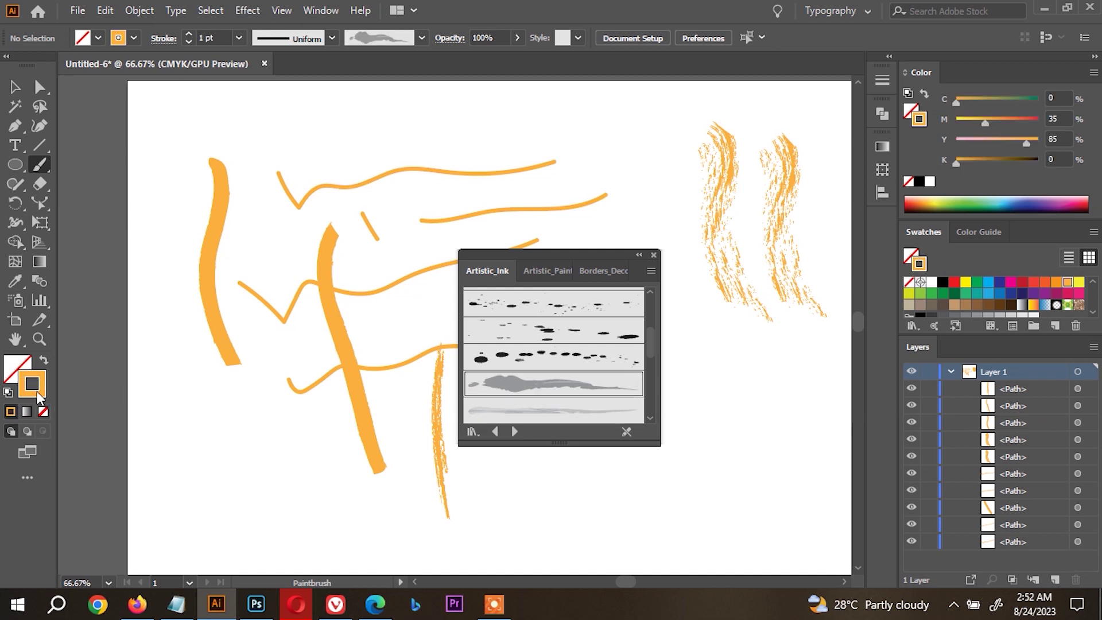
- Paint two purple ink-wash strokes on the left of the artboard
{"action": "left_click", "coordinate": [1033, 294]}
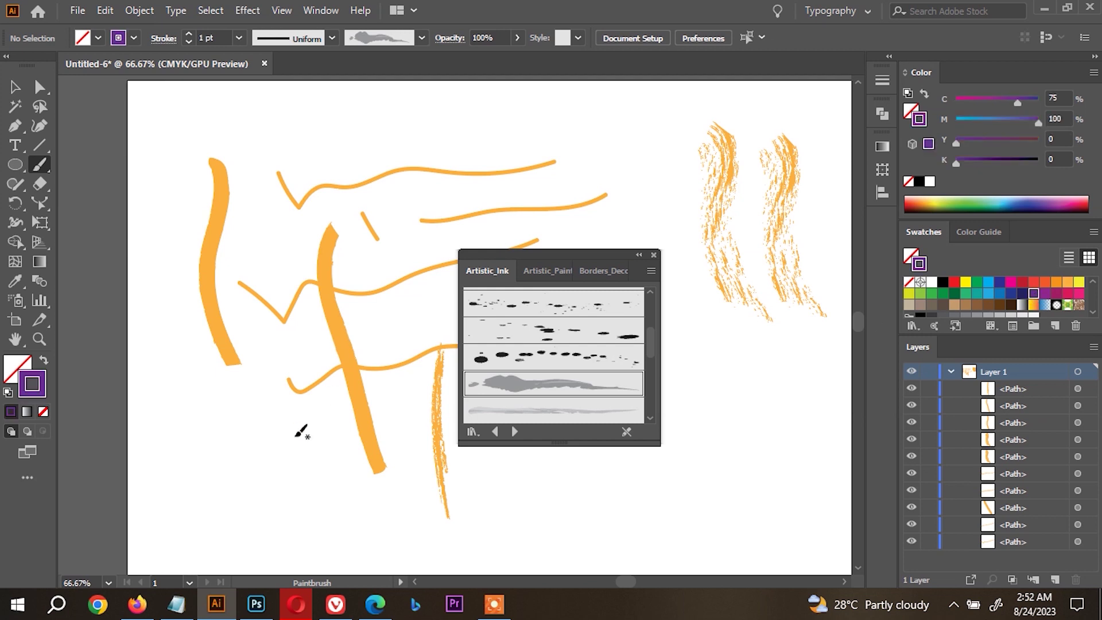
{"action": "left_click_drag", "start_coordinate": [253, 325], "coordinate": [325, 196]}
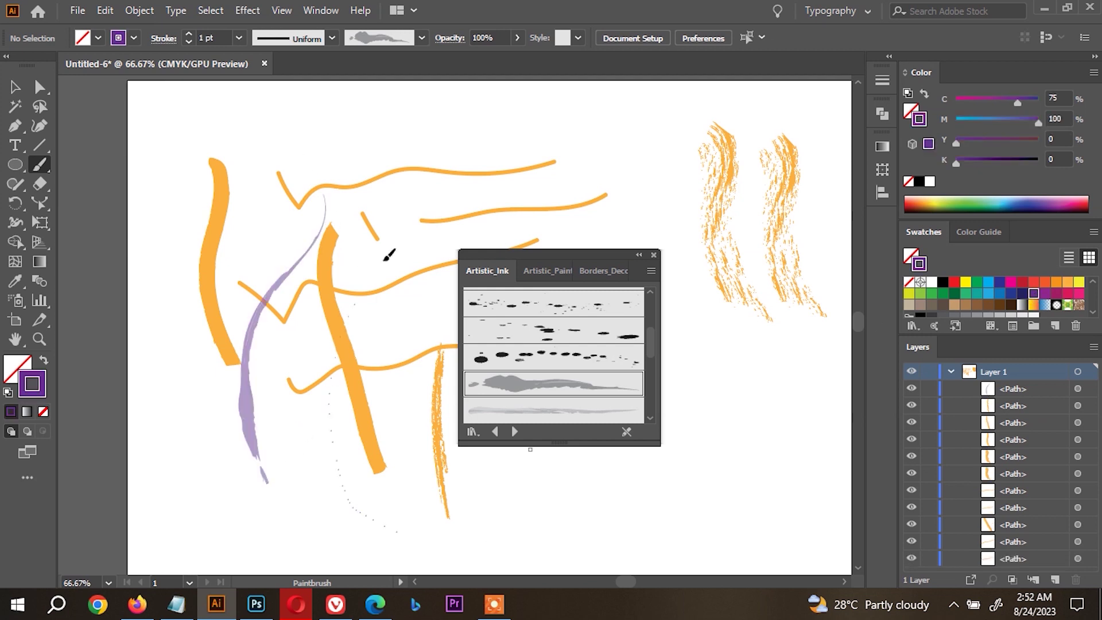
{"action": "left_click_drag", "start_coordinate": [384, 259], "coordinate": [409, 234]}
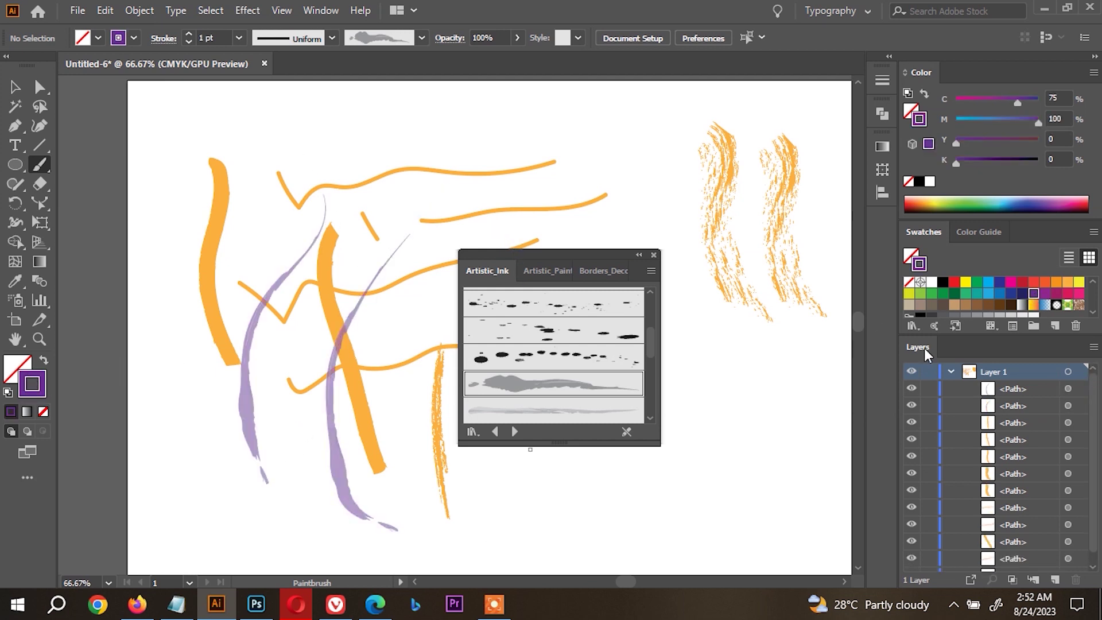
- Paint blue dotted ink-splatter strokes with the dotted ink brush, closing the ink library
{"action": "left_click", "coordinate": [988, 294]}
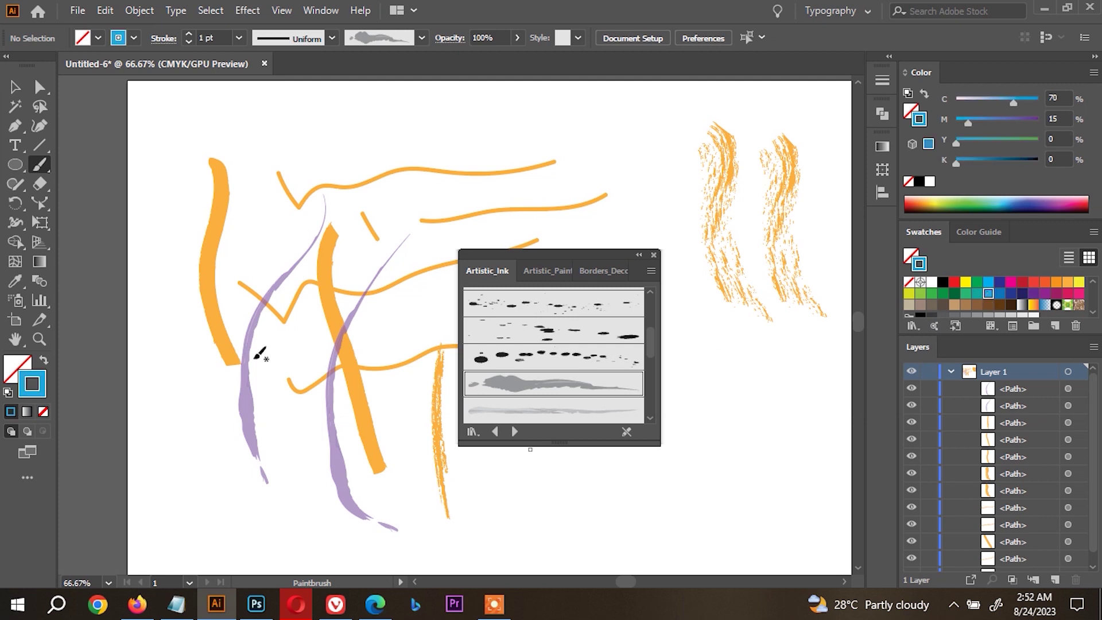
{"action": "left_click", "coordinate": [597, 361]}
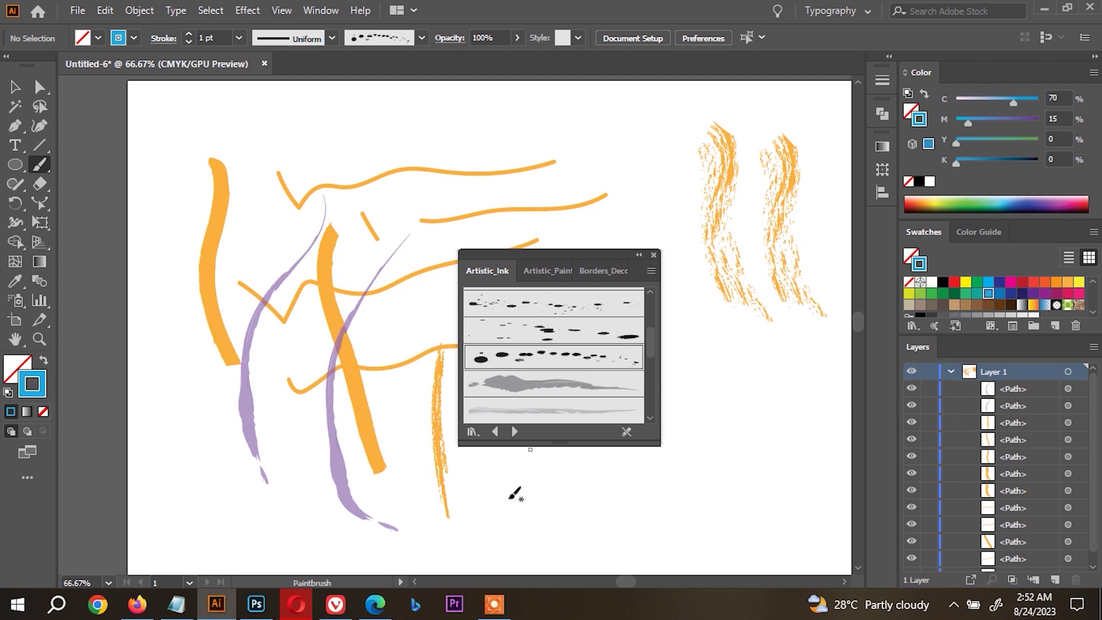
{"action": "left_click_drag", "start_coordinate": [390, 294], "coordinate": [488, 195]}
{"action": "left_click_drag", "start_coordinate": [739, 469], "coordinate": [677, 244]}
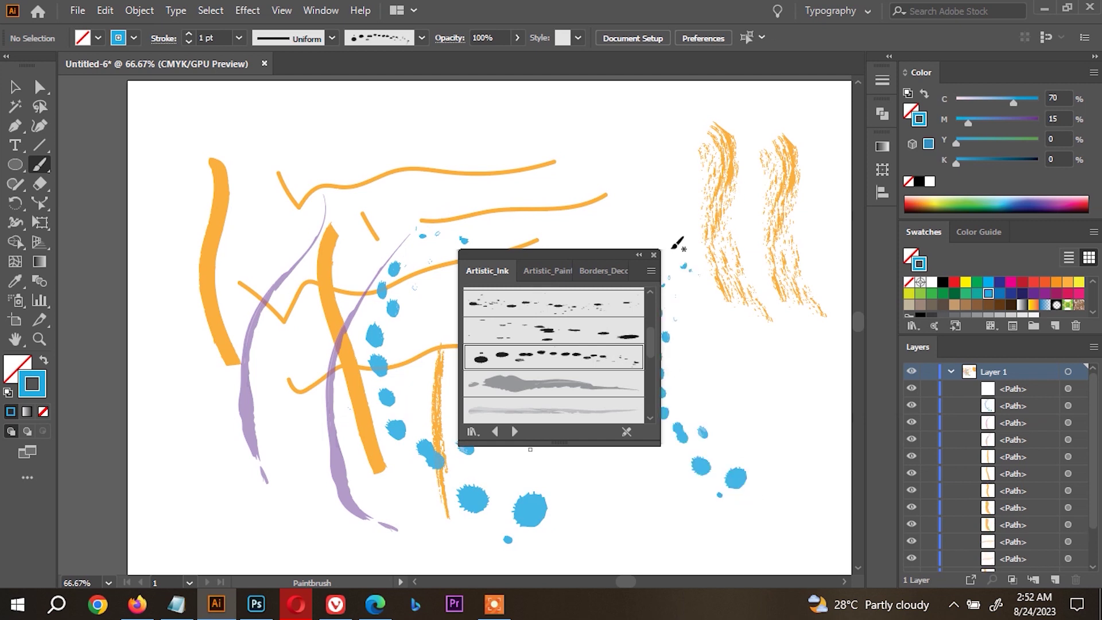
{"action": "left_click_drag", "start_coordinate": [759, 415], "coordinate": [673, 255]}
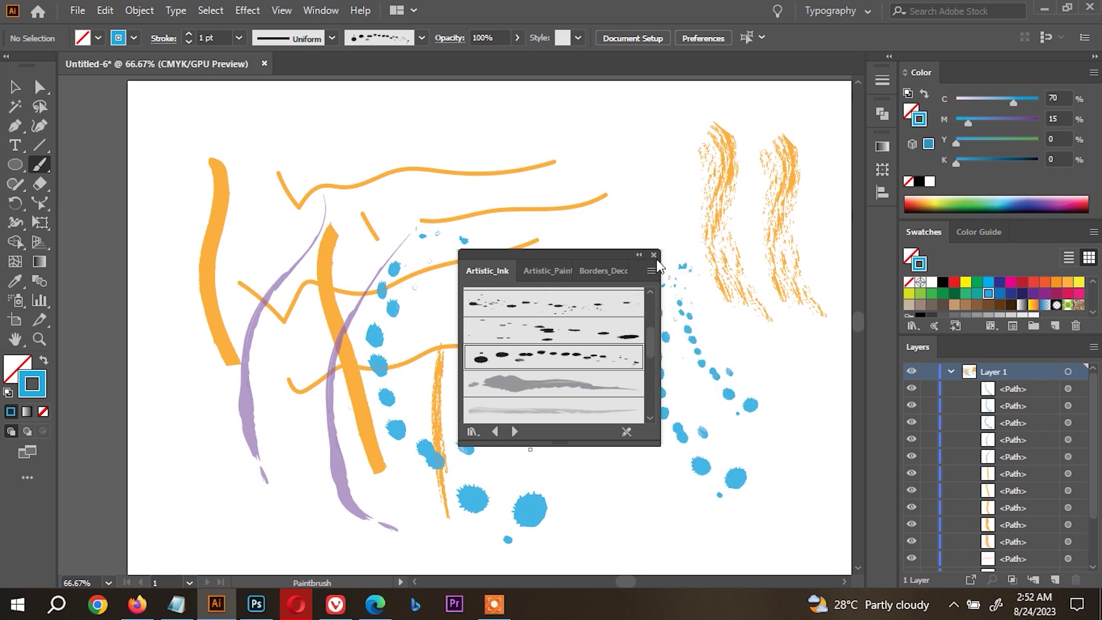
{"action": "left_click", "coordinate": [653, 255]}
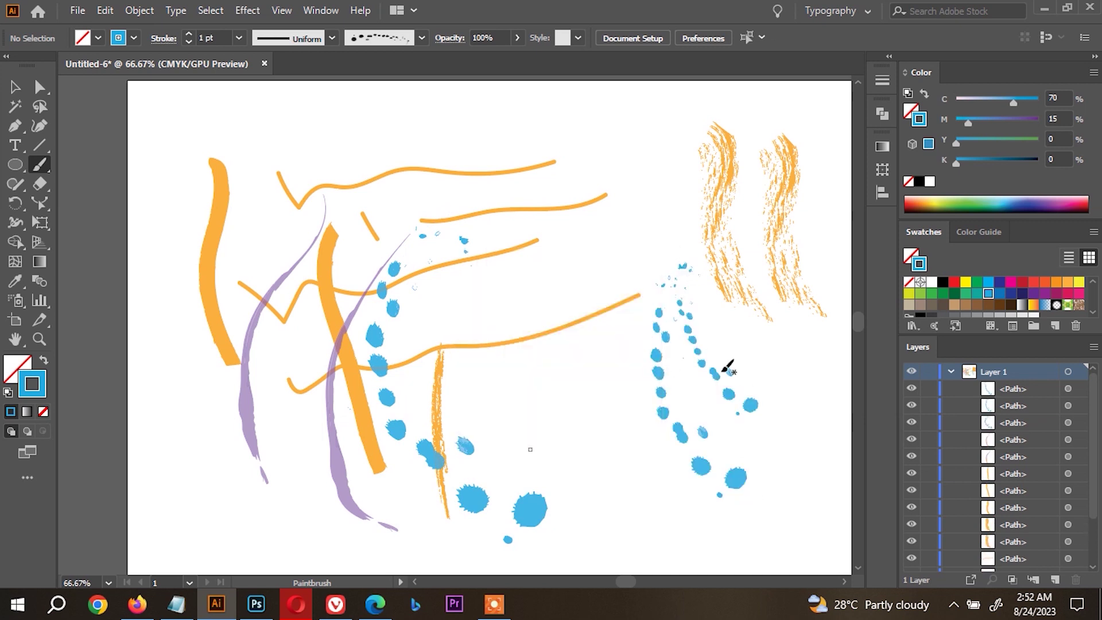
{"action": "left_click_drag", "start_coordinate": [564, 273], "coordinate": [600, 238]}
- Select the thin orange lines and apply Object > Expand Appearance to them
{"action": "key", "text": "v"}
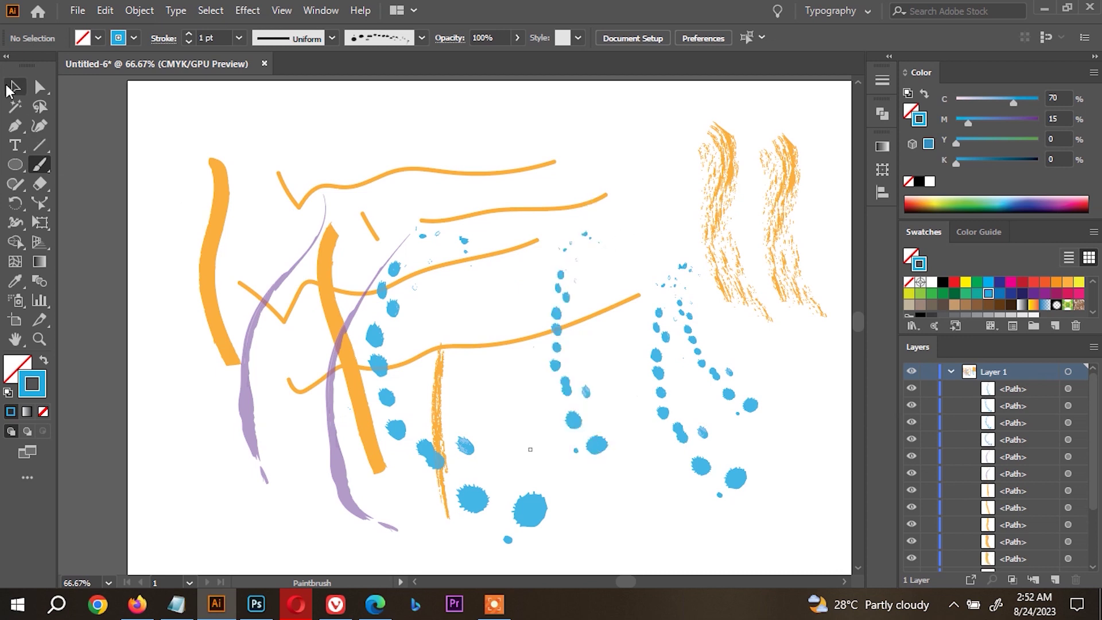
{"action": "left_click_drag", "start_coordinate": [518, 275], "coordinate": [459, 165]}
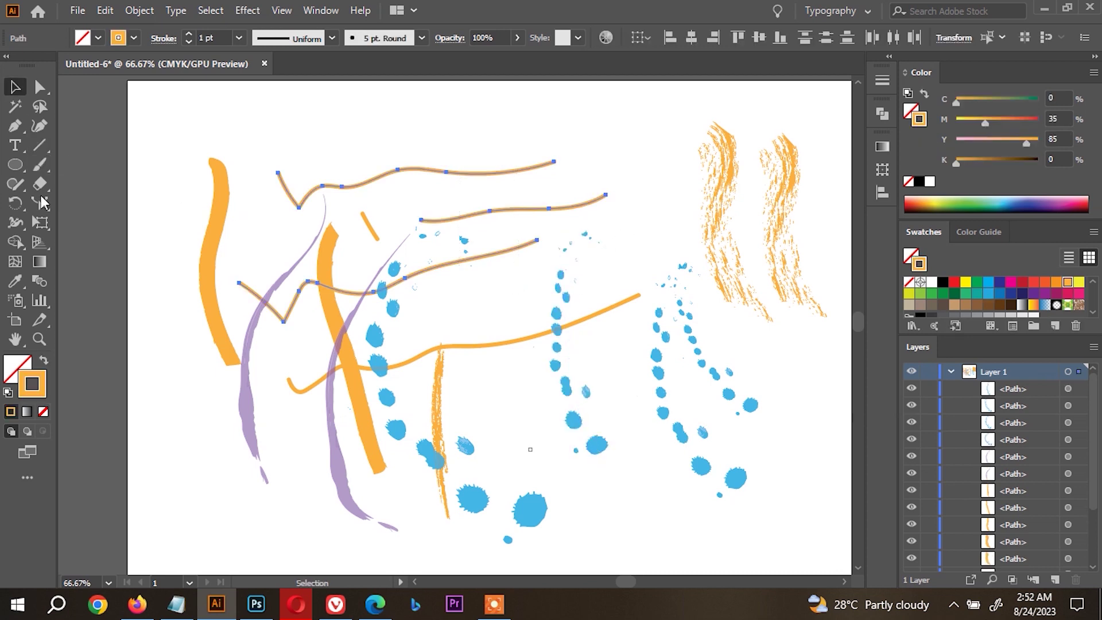
{"action": "left_click", "coordinate": [40, 165]}
{"action": "left_click", "coordinate": [176, 10]}
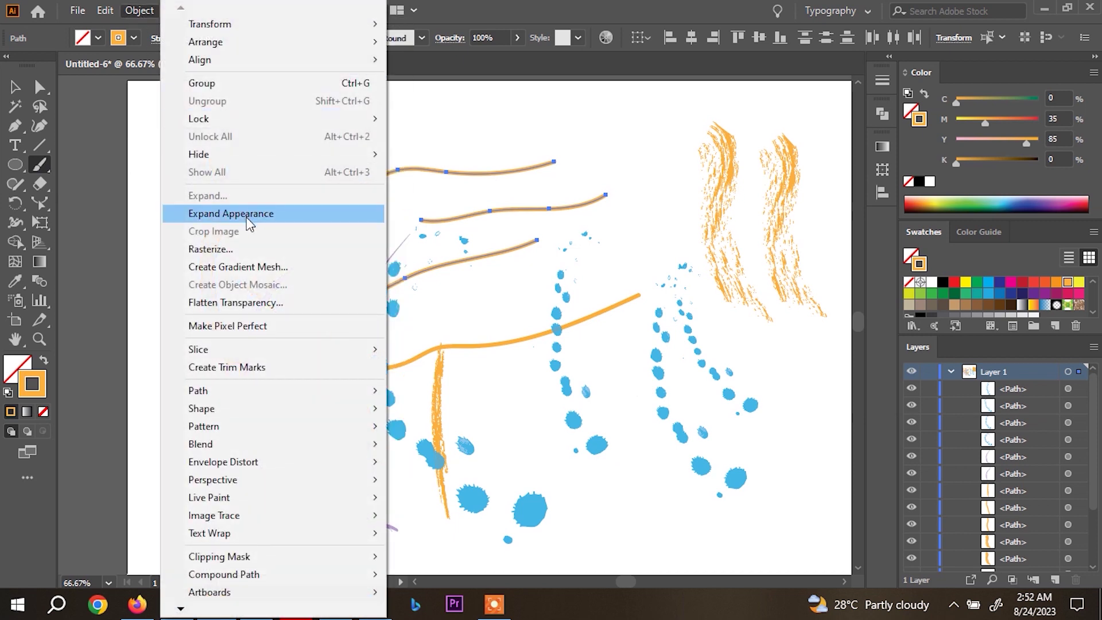
{"action": "left_click", "coordinate": [246, 213]}
{"action": "key", "text": "ctrl+shift+a"}
{"action": "key", "text": "v"}
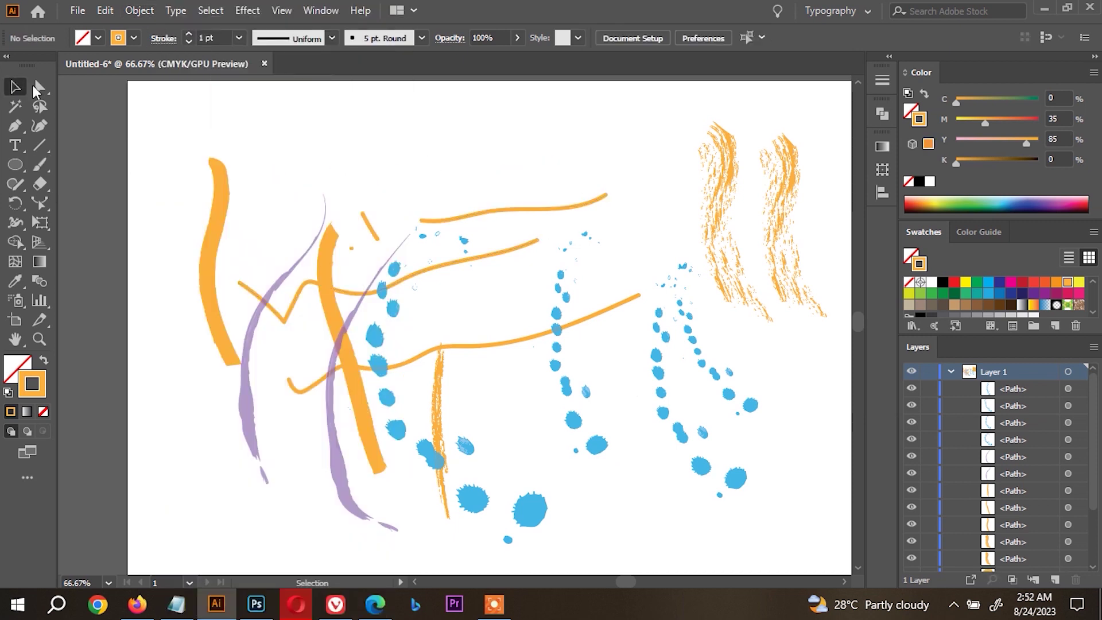
- Expand the blue dotted splatter path into filled shapes
{"action": "left_click", "coordinate": [498, 216]}
{"action": "scroll", "coordinate": [494, 229], "scroll_direction": "up", "scroll_amount": 4}
{"action": "scroll", "coordinate": [514, 216], "scroll_direction": "down", "scroll_amount": 3}
{"action": "scroll", "coordinate": [574, 258], "scroll_direction": "down", "scroll_amount": 4}
{"action": "scroll", "coordinate": [543, 307], "scroll_direction": "up", "scroll_amount": 2}
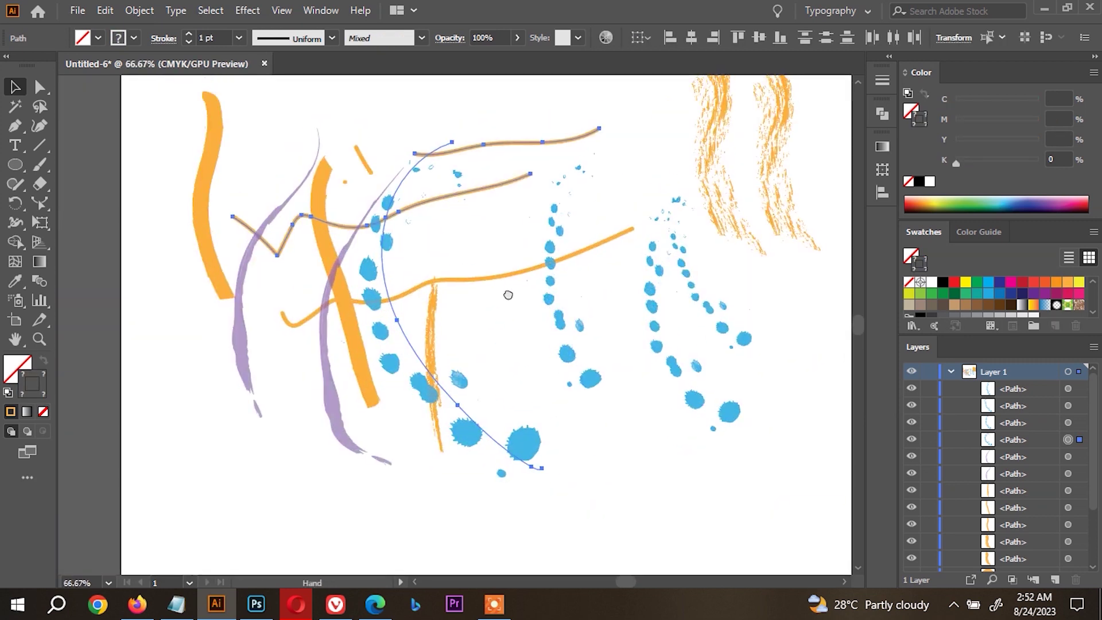
{"action": "left_click_drag", "start_coordinate": [508, 295], "coordinate": [502, 367]}
{"action": "left_click", "coordinate": [545, 361]}
{"action": "left_click", "coordinate": [139, 10]}
{"action": "left_click", "coordinate": [238, 213]}
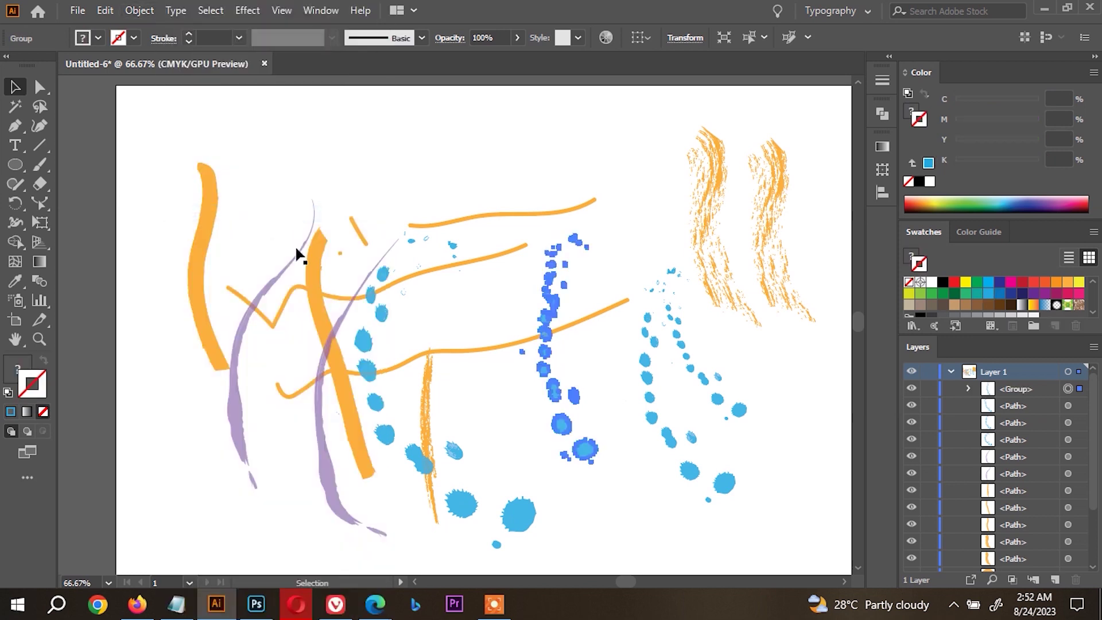
- Delete all the artwork and fit the whole artboard in the window
{"action": "scroll", "coordinate": [315, 239], "scroll_direction": "down", "scroll_amount": 3}
{"action": "left_click_drag", "start_coordinate": [274, 190], "coordinate": [577, 439]}
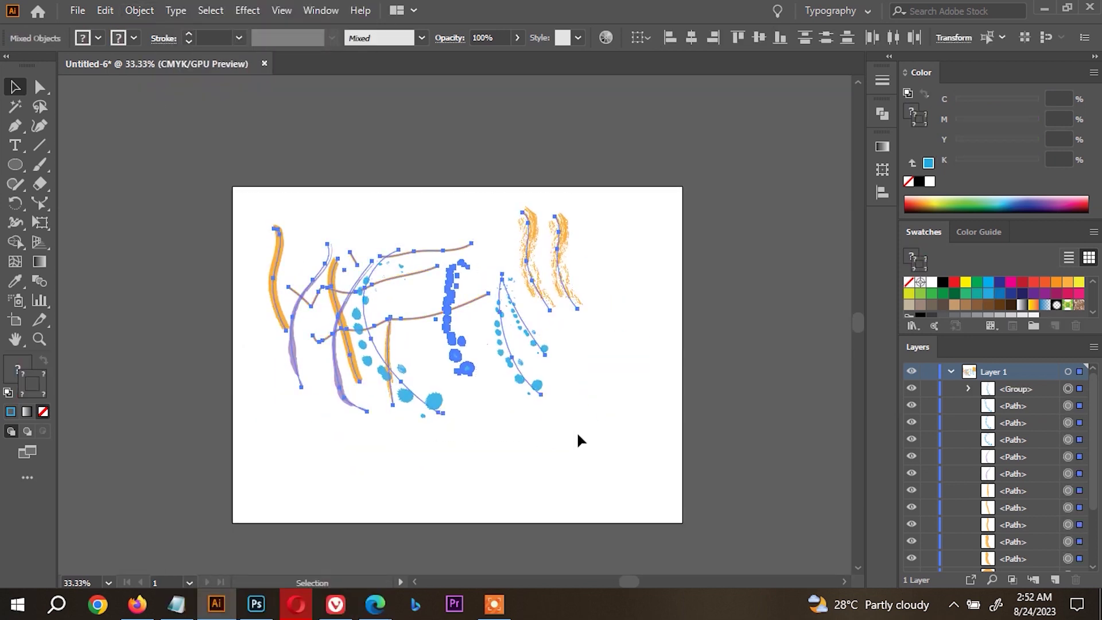
{"action": "key", "text": "Delete"}
{"action": "key", "text": "ctrl+0"}
{"action": "left_click_drag", "start_coordinate": [41, 162], "coordinate": [86, 184]}
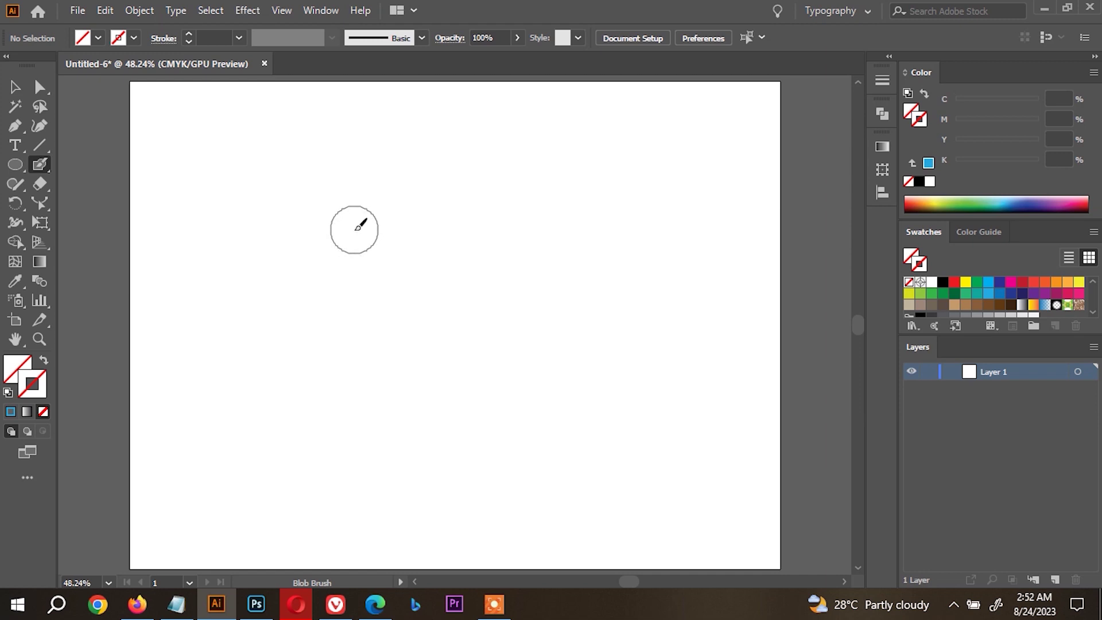
- Resize the Blob Brush with [ and ], paint a thick blue '2', and select it
{"action": "key", "text": "bracketleft"}
{"action": "key", "text": "bracketleft"}
{"action": "key", "text": "bracketleft"}
{"action": "key", "text": "bracketleft"}
{"action": "key", "text": "bracketleft"}
{"action": "key", "text": "bracketleft"}
{"action": "key", "text": "bracketleft"}
{"action": "key", "text": "bracketright"}
{"action": "key", "text": "bracketright"}
{"action": "key", "text": "bracketright"}
{"action": "key", "text": "bracketright"}
{"action": "key", "text": "bracketright"}
{"action": "key", "text": "bracketright"}
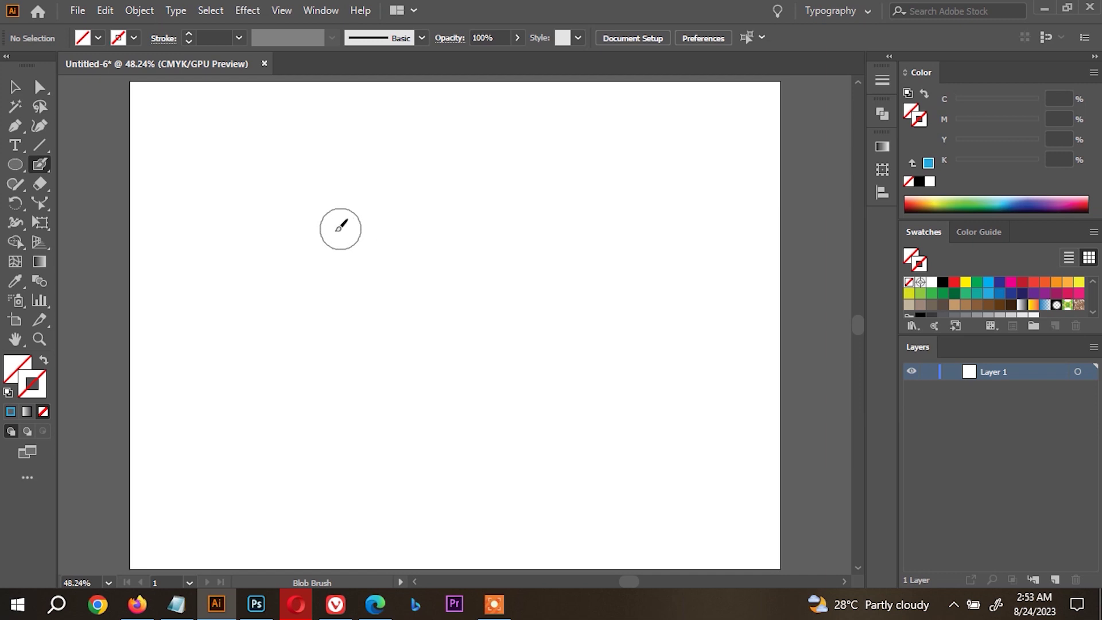
{"action": "left_click_drag", "start_coordinate": [324, 233], "coordinate": [442, 312]}
{"action": "left_click", "coordinate": [15, 87]}
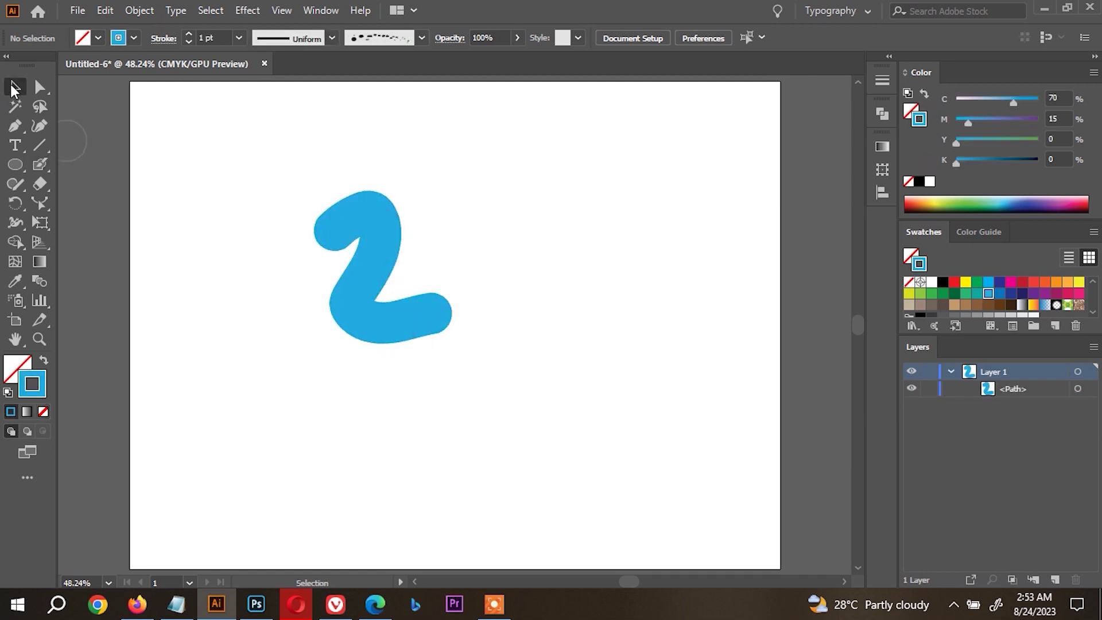
{"action": "left_click", "coordinate": [346, 267]}
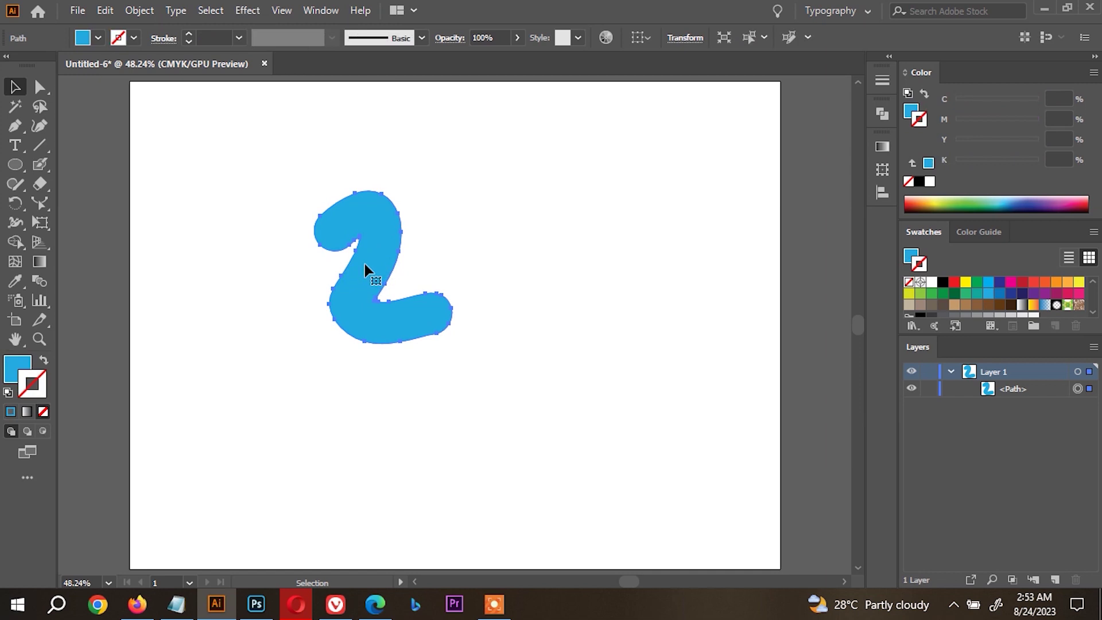
- Paint overlapping thick blue Blob Brush strokes around the 2 so they merge
{"action": "left_click_drag", "start_coordinate": [46, 160], "coordinate": [81, 185]}
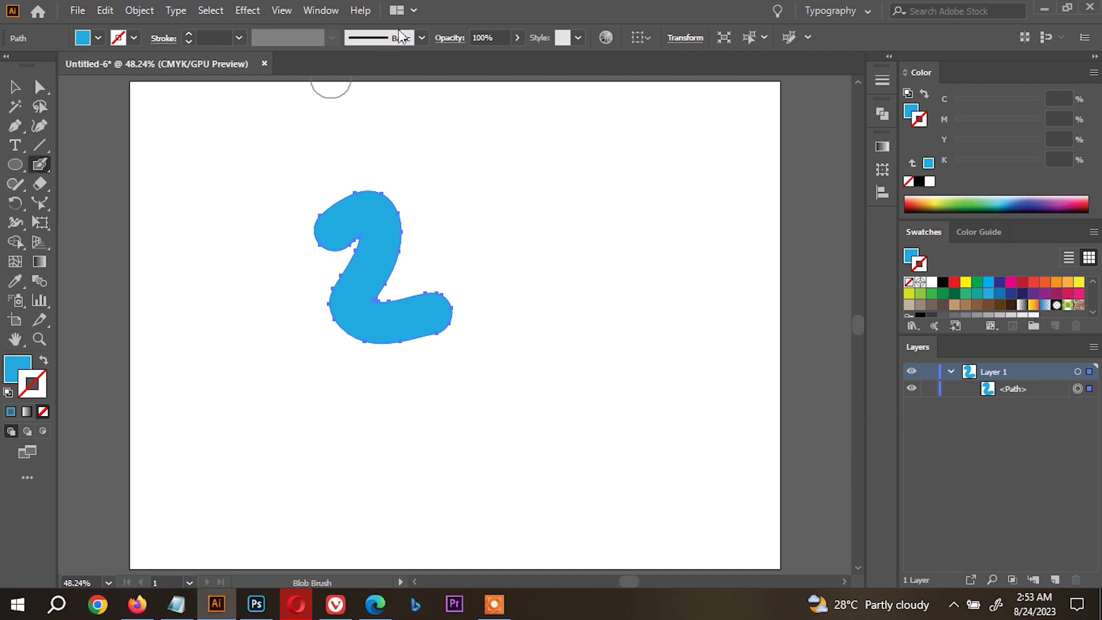
{"action": "left_click", "coordinate": [422, 37]}
{"action": "left_click", "coordinate": [338, 115]}
{"action": "left_click", "coordinate": [501, 149]}
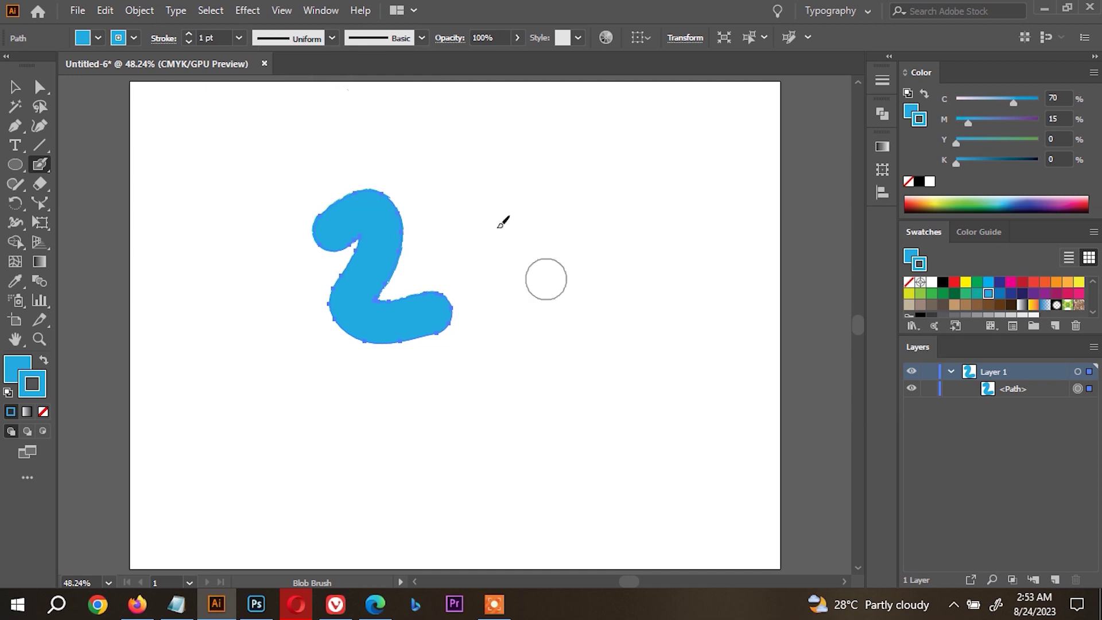
{"action": "left_click_drag", "start_coordinate": [455, 170], "coordinate": [638, 317]}
{"action": "left_click_drag", "start_coordinate": [566, 237], "coordinate": [631, 154]}
{"action": "left_click_drag", "start_coordinate": [339, 470], "coordinate": [566, 406]}
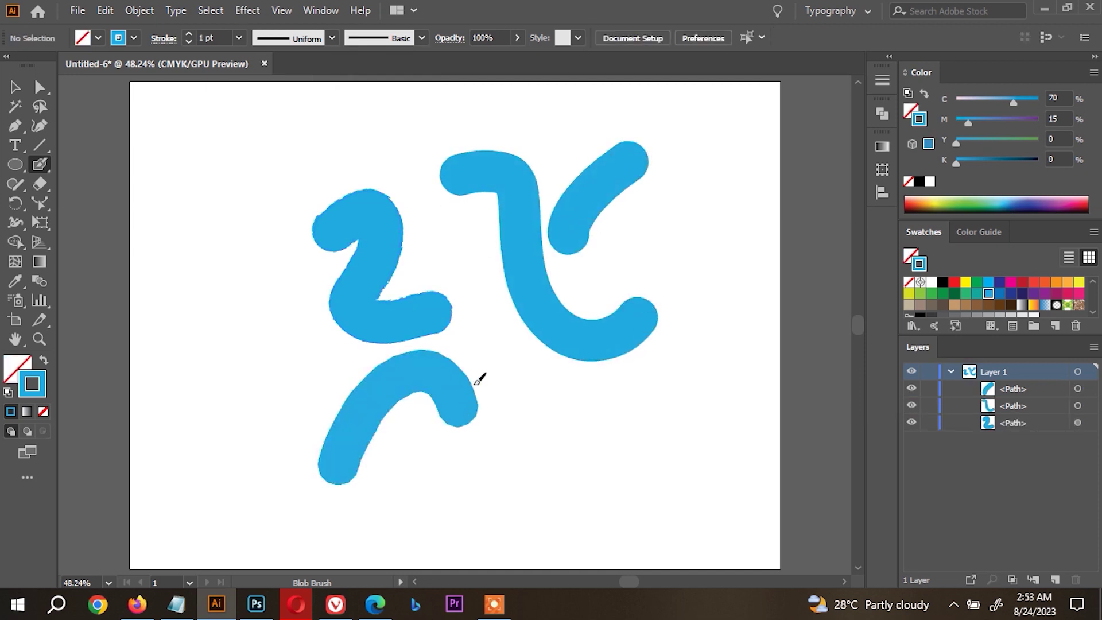
{"action": "mouse_move", "coordinate": [574, 368]}
{"action": "left_mouse_down"}
{"action": "mouse_move", "coordinate": [593, 344]}
{"action": "mouse_move", "coordinate": [545, 351]}
{"action": "mouse_move", "coordinate": [484, 388]}
{"action": "mouse_move", "coordinate": [482, 307]}
{"action": "mouse_move", "coordinate": [489, 318]}
{"action": "mouse_move", "coordinate": [521, 283]}
{"action": "mouse_move", "coordinate": [464, 292]}
{"action": "mouse_move", "coordinate": [426, 313]}
{"action": "left_mouse_up"}
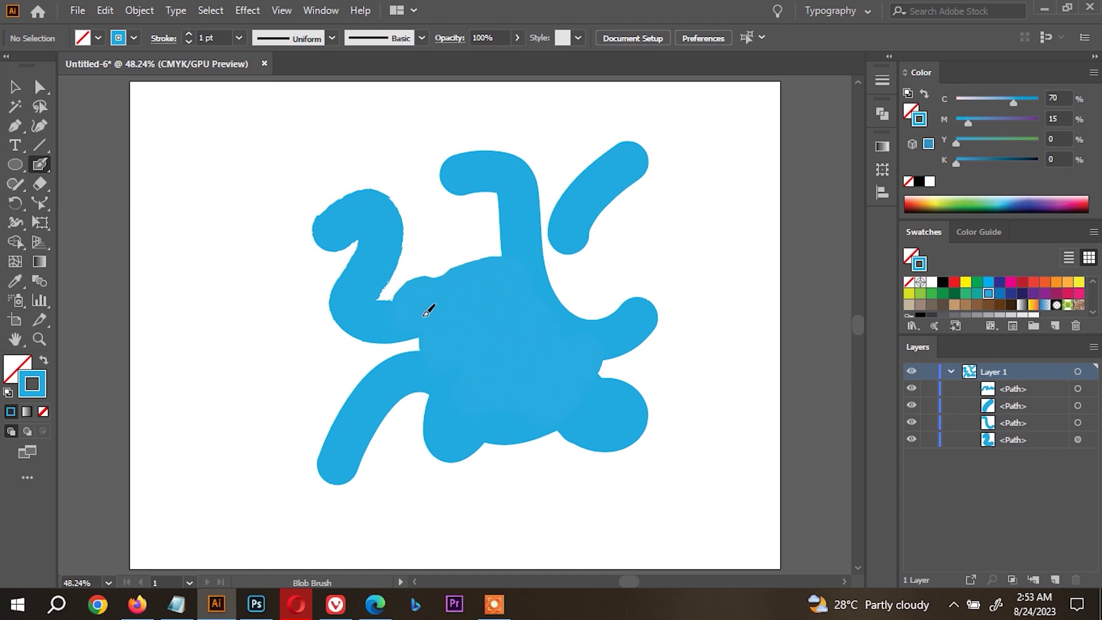
- Select all the blue blob shapes and delete them
{"action": "key", "text": "v"}
{"action": "left_click_drag", "start_coordinate": [590, 480], "coordinate": [376, 236]}
{"action": "left_click", "coordinate": [495, 339]}
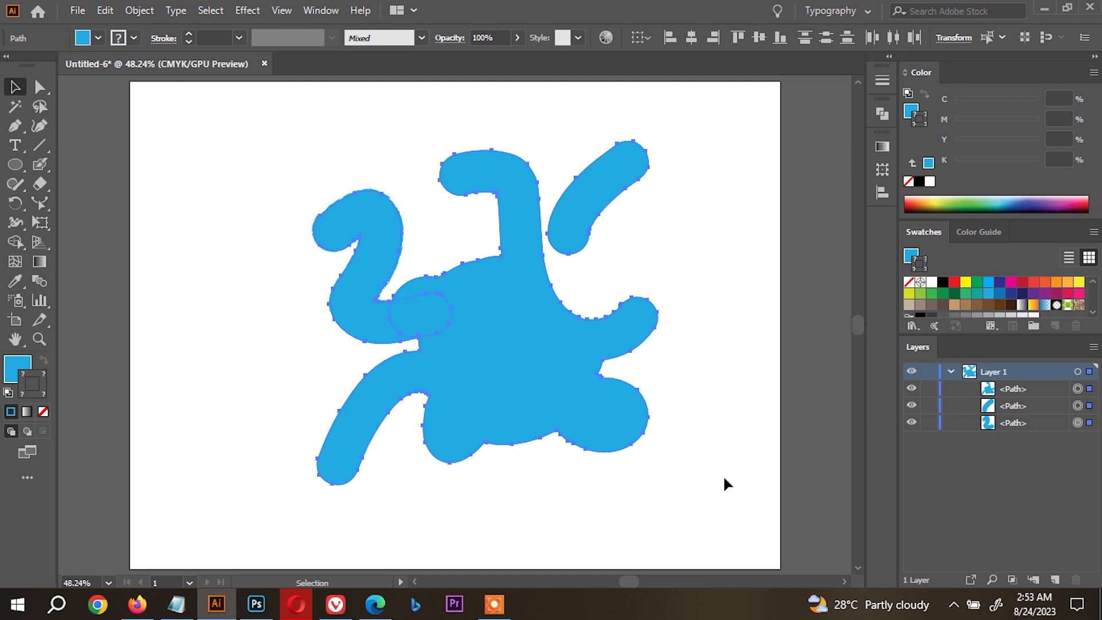
{"action": "key", "text": "Delete"}
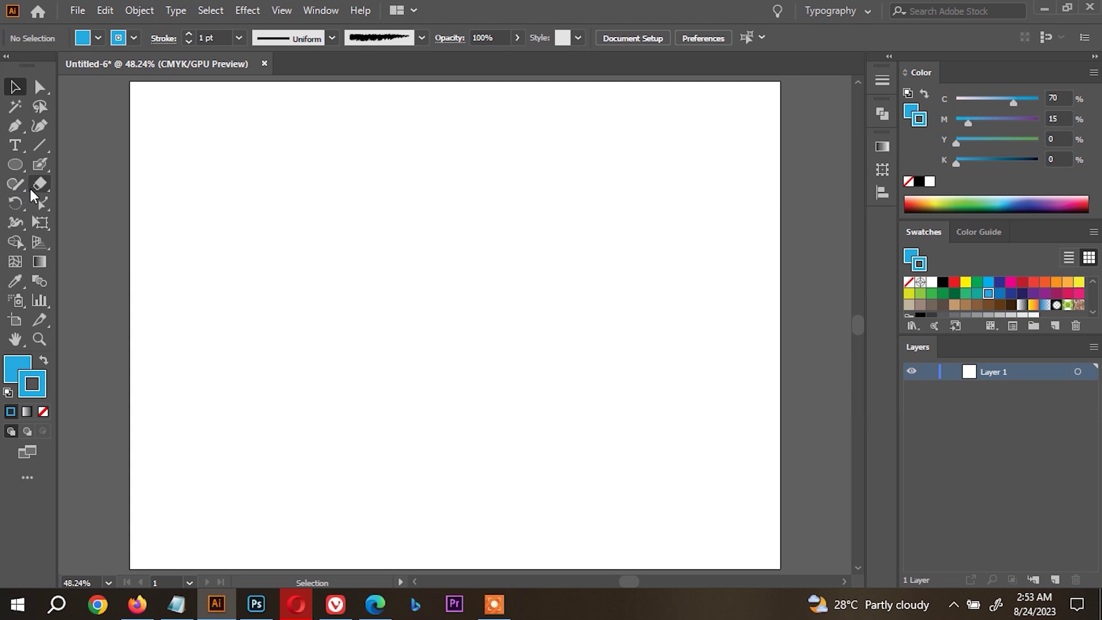
- Select the Rectangle Tool in the toolbar after glancing at the Scale tool flyout
{"action": "left_click", "coordinate": [43, 201]}
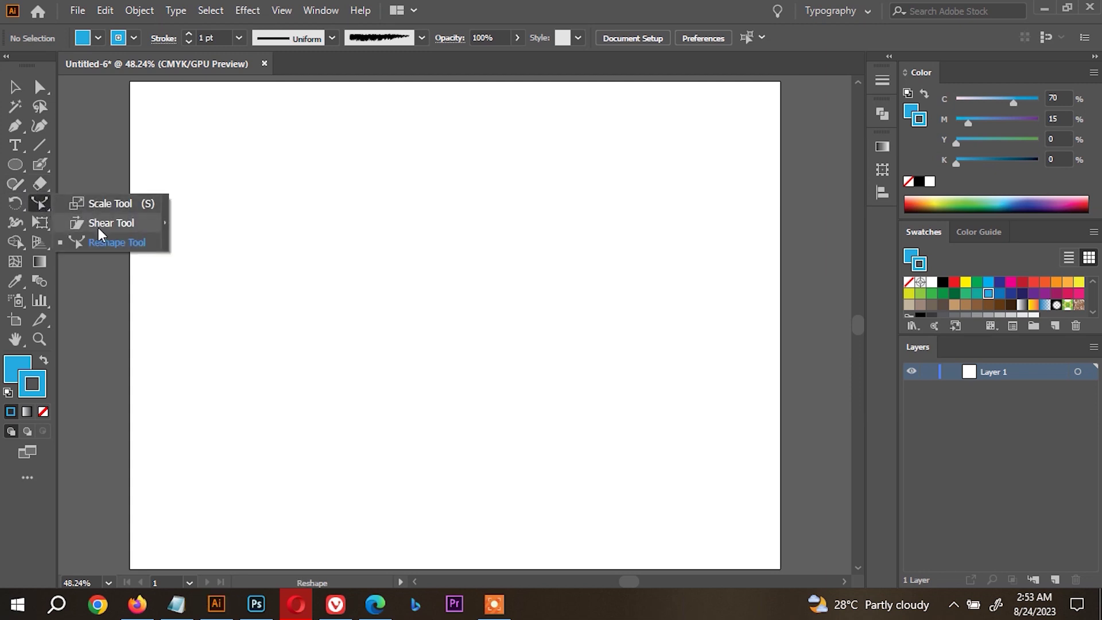
{"action": "left_click_drag", "start_coordinate": [19, 163], "coordinate": [64, 165]}
- Draw a blue square, try enlarging it with Free Transform, and undo the resize
{"action": "left_click_drag", "start_coordinate": [264, 212], "coordinate": [372, 318]}
{"action": "key", "text": "e"}
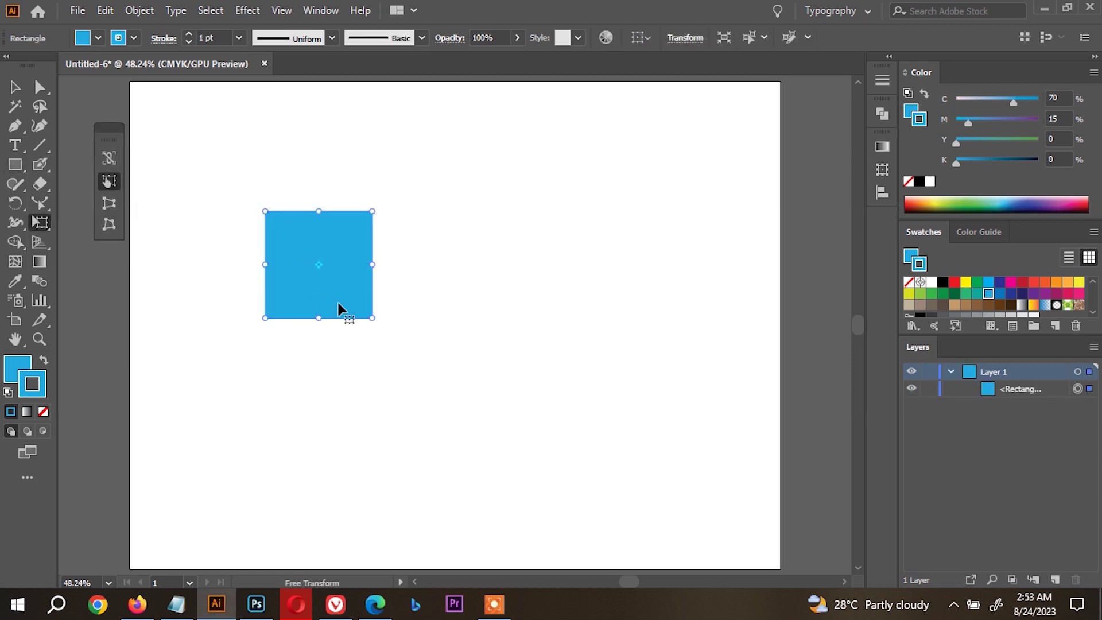
{"action": "left_click_drag", "start_coordinate": [368, 317], "coordinate": [373, 319]}
{"action": "left_click_drag", "start_coordinate": [368, 316], "coordinate": [381, 328]}
{"action": "key", "text": "ctrl+z"}
- Enlarge the square to about double size with the Scale Tool, then undo it
{"action": "left_click", "coordinate": [39, 227]}
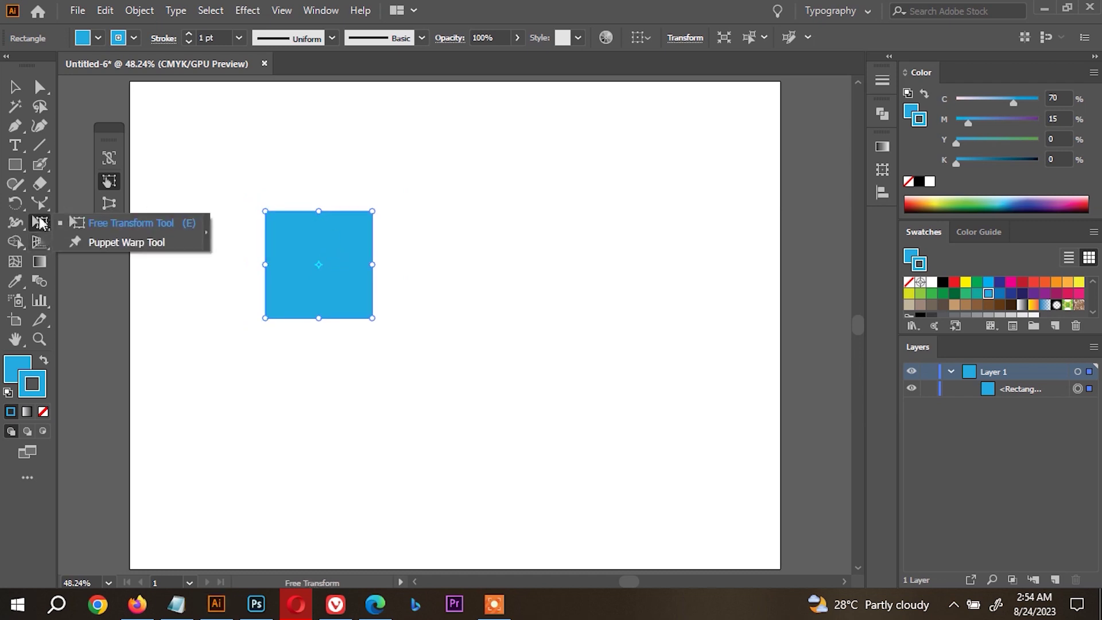
{"action": "left_click", "coordinate": [43, 205]}
{"action": "left_click", "coordinate": [118, 203]}
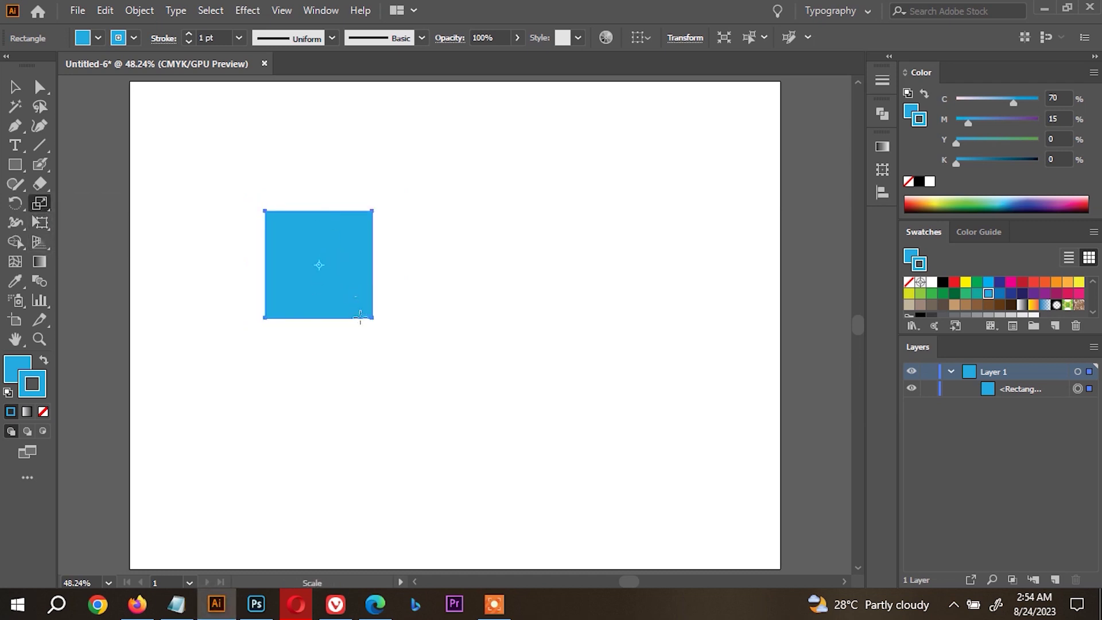
{"action": "left_click_drag", "start_coordinate": [371, 317], "coordinate": [396, 372]}
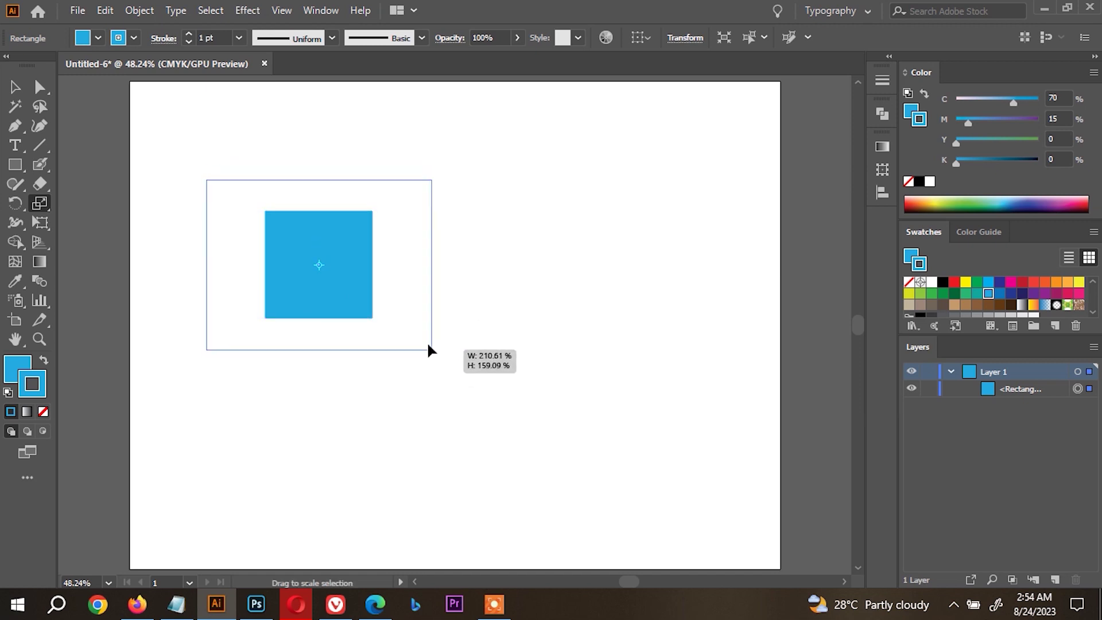
{"action": "left_click_drag", "start_coordinate": [396, 372], "coordinate": [401, 340]}
{"action": "key", "text": "ctrl+z"}
{"action": "left_click", "coordinate": [39, 223]}
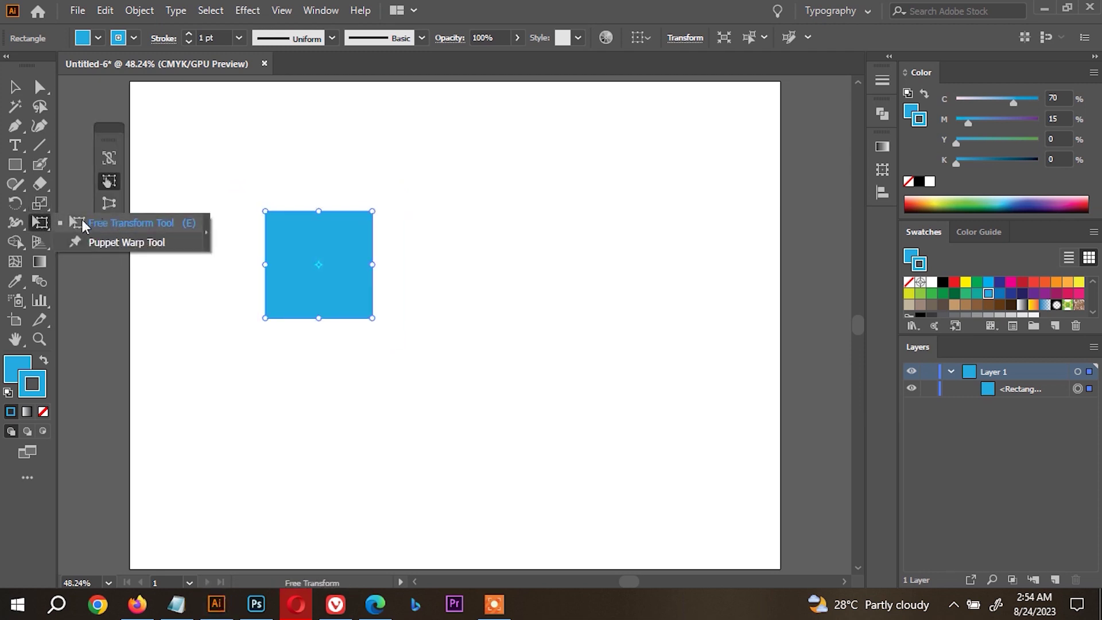
{"action": "left_click", "coordinate": [40, 203]}
- Slant the square into a parallelogram with the Shear Tool, then undo both shears
{"action": "left_click", "coordinate": [112, 223]}
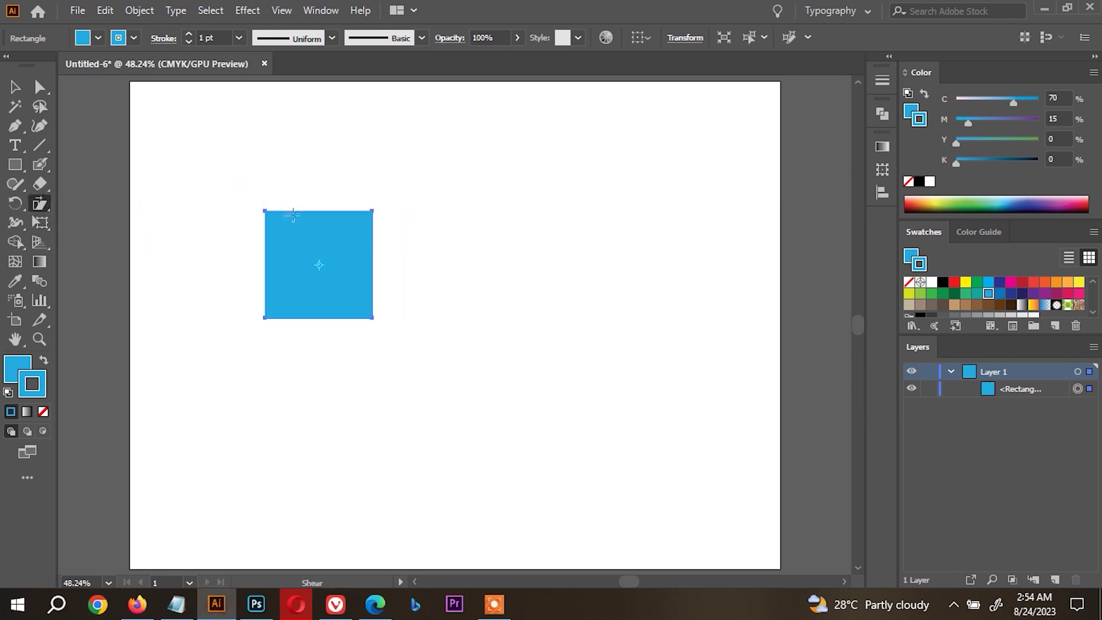
{"action": "mouse_move", "coordinate": [310, 211]}
{"action": "left_mouse_down"}
{"action": "mouse_move", "coordinate": [367, 210]}
{"action": "mouse_move", "coordinate": [313, 211]}
{"action": "left_mouse_up"}
{"action": "key", "text": "ctrl+z"}
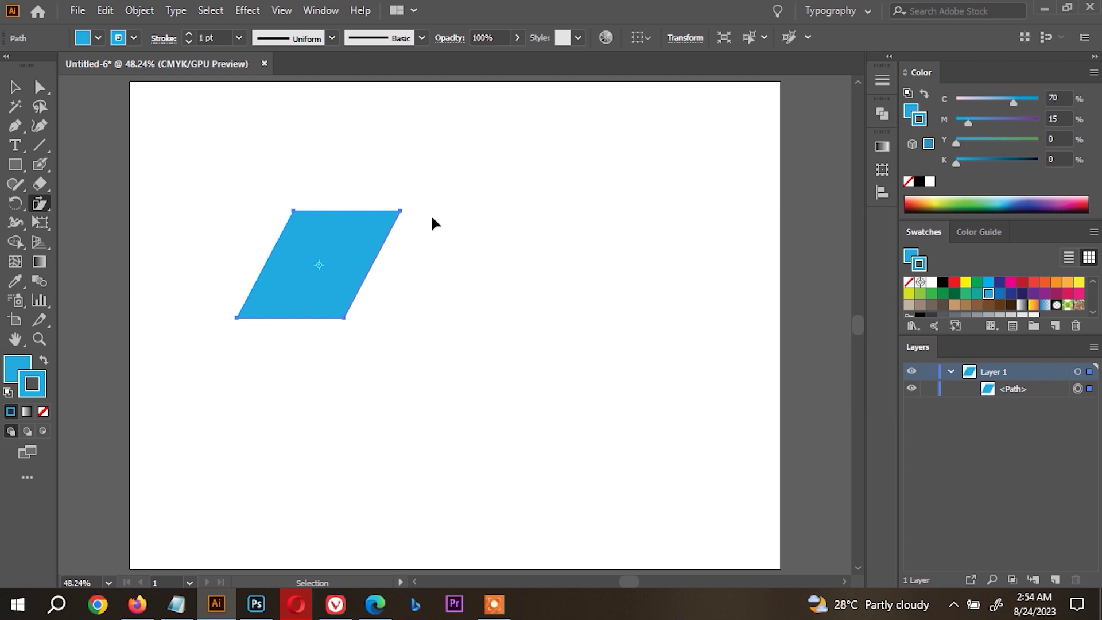
{"action": "key", "text": "ctrl+z"}
- Slant the square by its top edge with Free Transform, then undo to restore it
{"action": "key", "text": "e"}
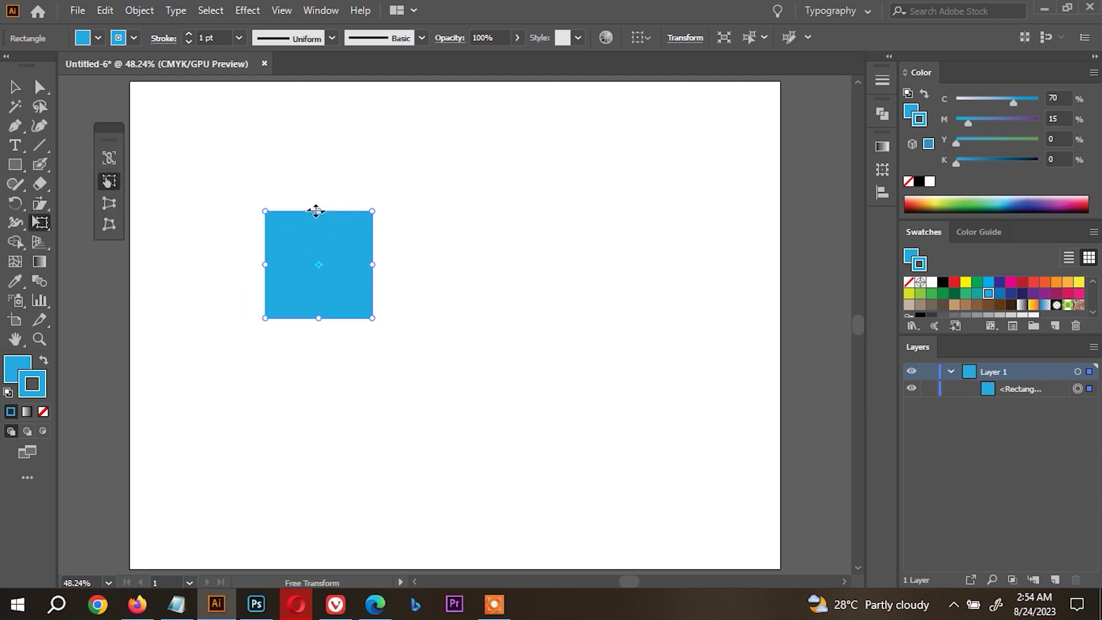
{"action": "mouse_move", "coordinate": [322, 211]}
{"action": "left_mouse_down"}
{"action": "mouse_move", "coordinate": [336, 215]}
{"action": "mouse_move", "coordinate": [327, 216]}
{"action": "left_mouse_up"}
{"action": "key", "text": "ctrl+z"}
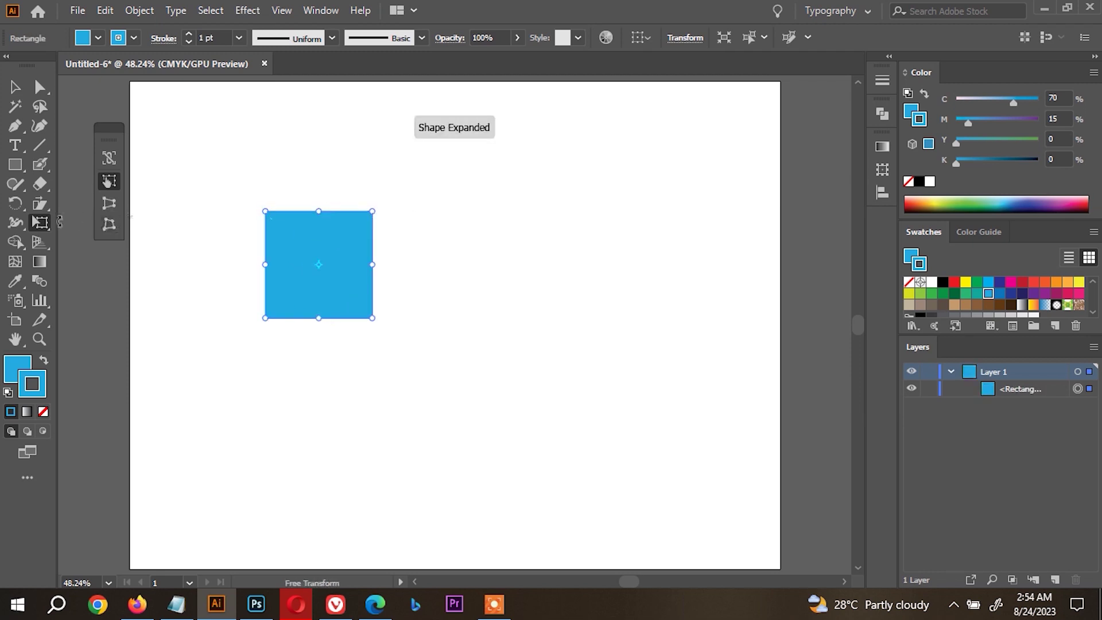
{"action": "left_click", "coordinate": [44, 222]}
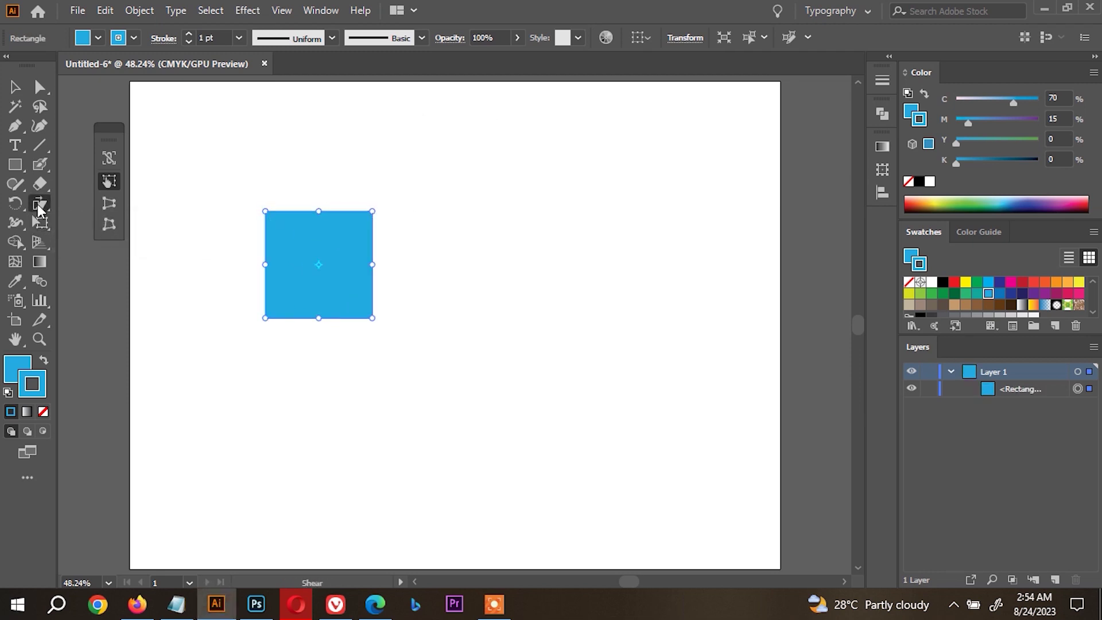
{"action": "left_click", "coordinate": [40, 203]}
- Nudge the blue square slightly upward, then right and down
{"action": "left_click", "coordinate": [81, 243]}
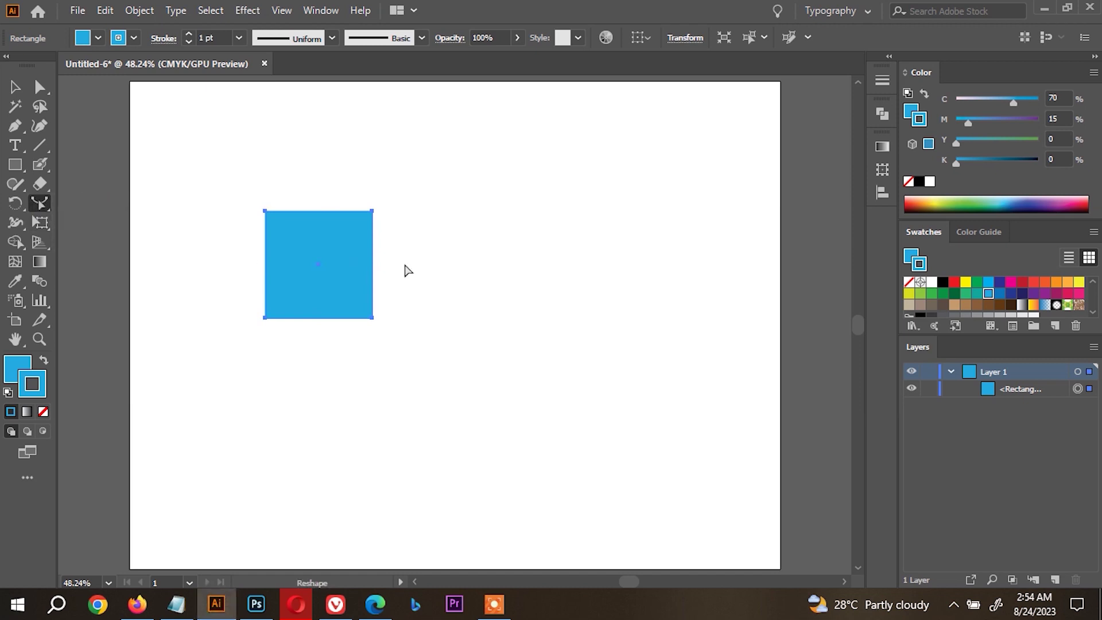
{"action": "left_click_drag", "start_coordinate": [318, 213], "coordinate": [318, 203]}
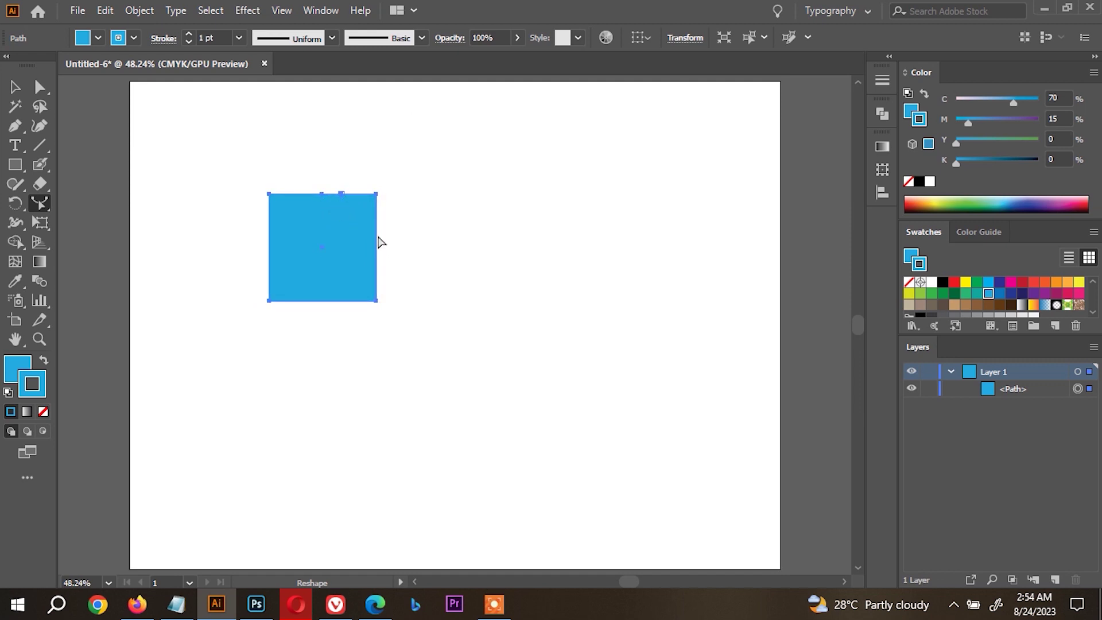
{"action": "left_click_drag", "start_coordinate": [377, 250], "coordinate": [692, 240]}
{"action": "left_click", "coordinate": [39, 145]}
{"action": "key", "text": "v"}
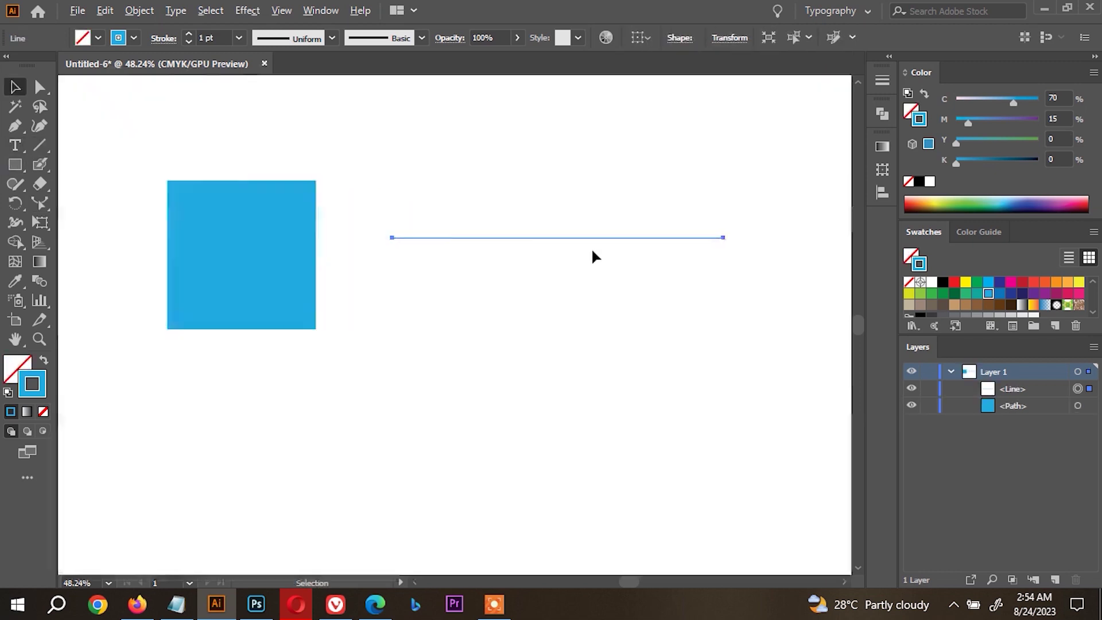
- Bend the straight line down and up into a gentle S-wave, then select the square's bottom-right corner
{"action": "left_click", "coordinate": [41, 205]}
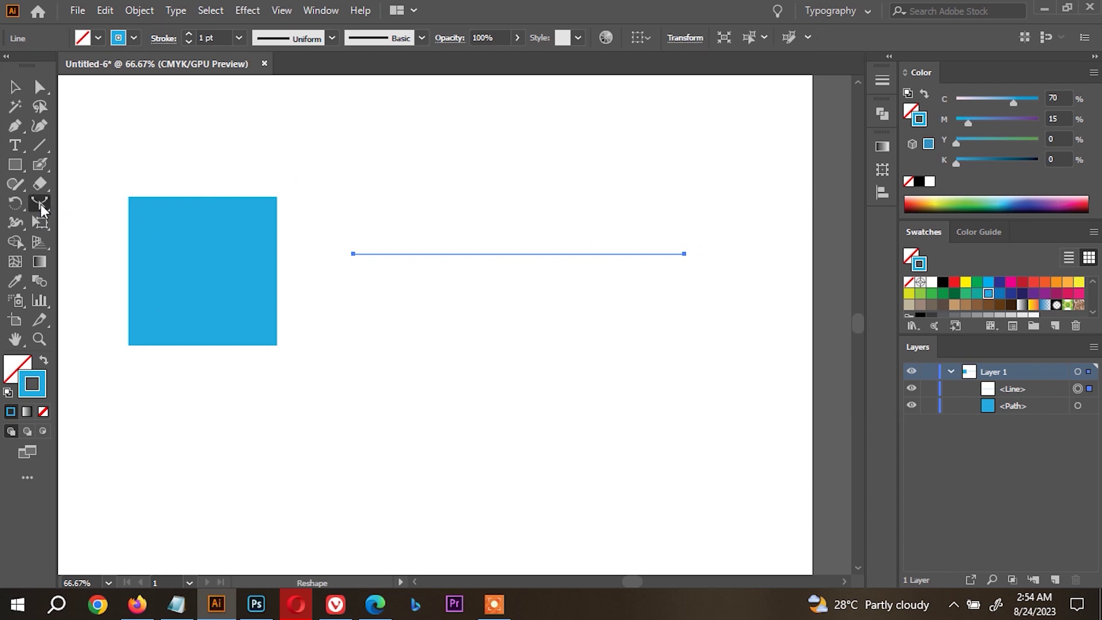
{"action": "left_click_drag", "start_coordinate": [41, 209], "coordinate": [94, 241]}
{"action": "left_click_drag", "start_coordinate": [433, 258], "coordinate": [440, 294]}
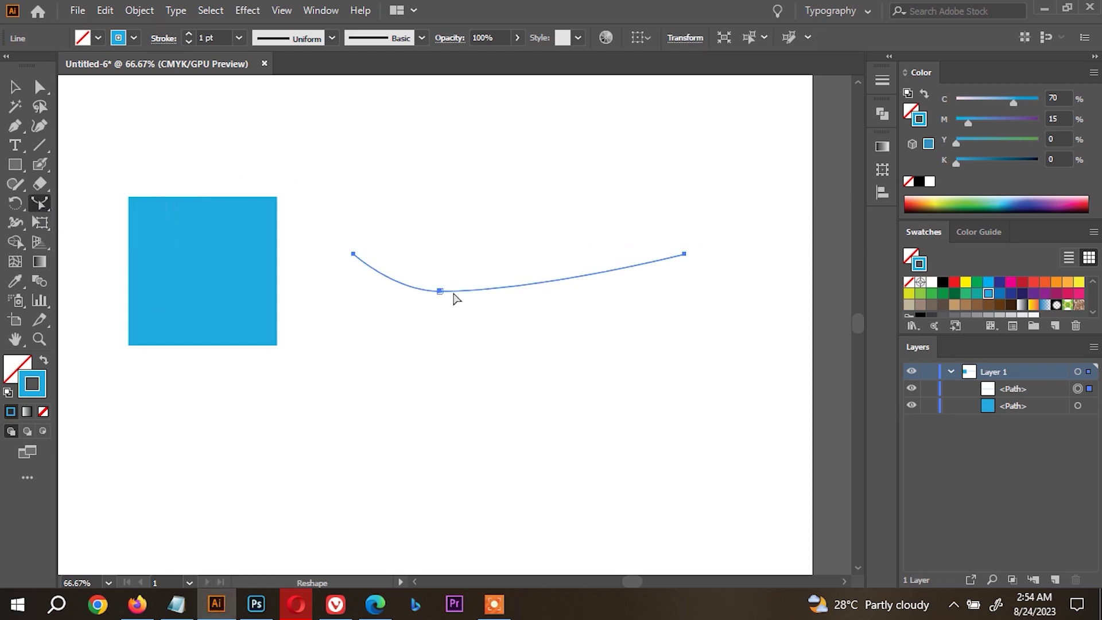
{"action": "left_click_drag", "start_coordinate": [580, 280], "coordinate": [565, 232]}
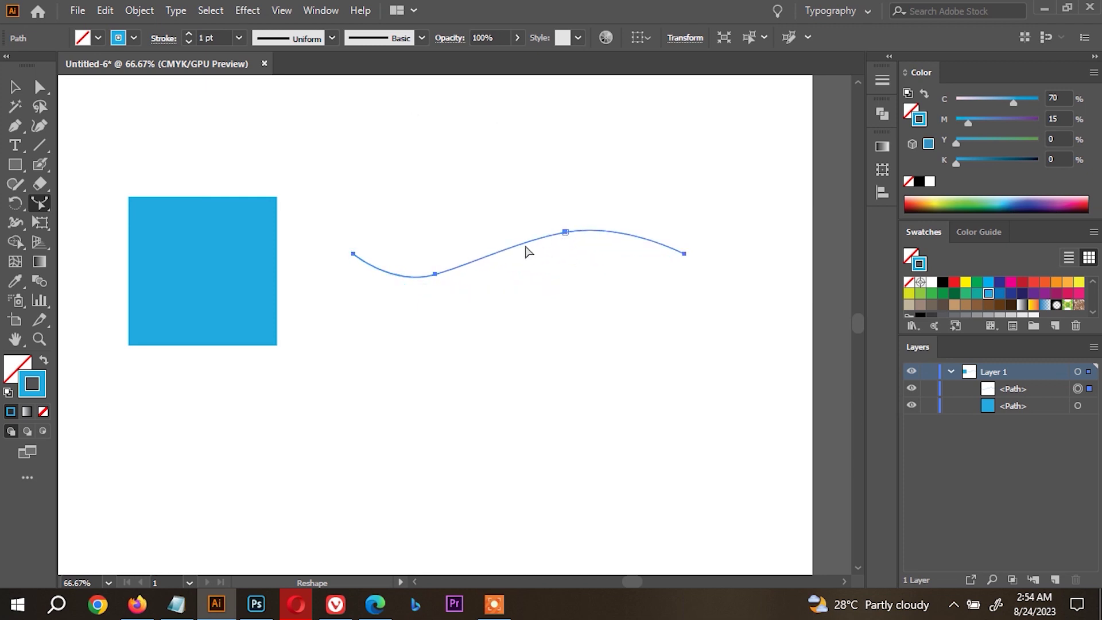
{"action": "left_click", "coordinate": [40, 87]}
{"action": "left_click_drag", "start_coordinate": [296, 370], "coordinate": [224, 312]}
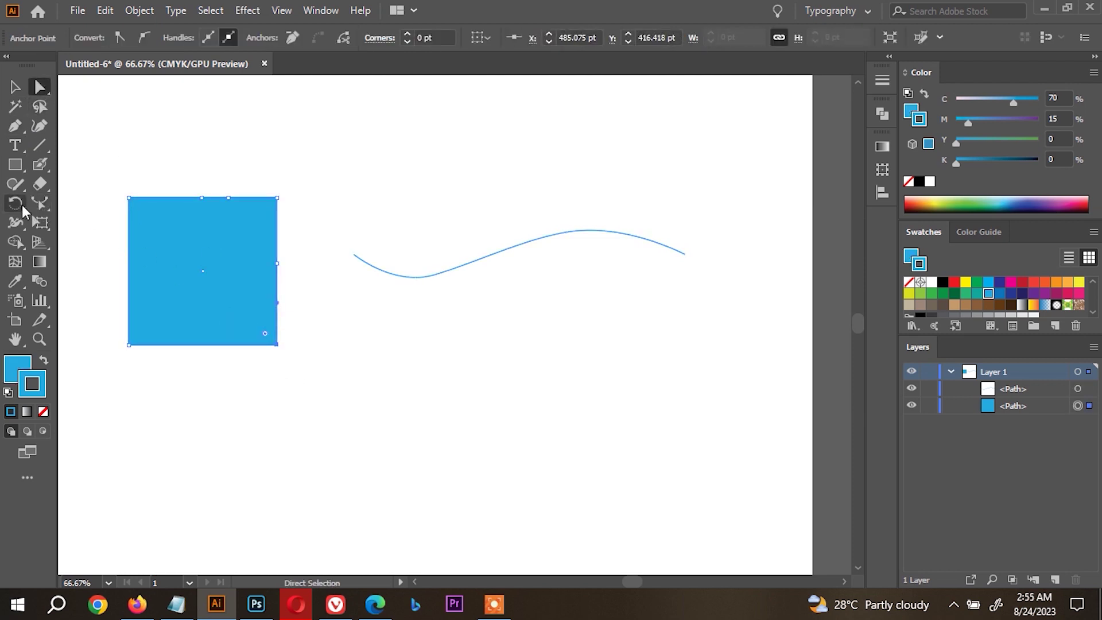
- Reshape the square: pull out its bottom-right corner, curve the bottom and left edges, and raise a top peak
{"action": "left_click", "coordinate": [39, 202]}
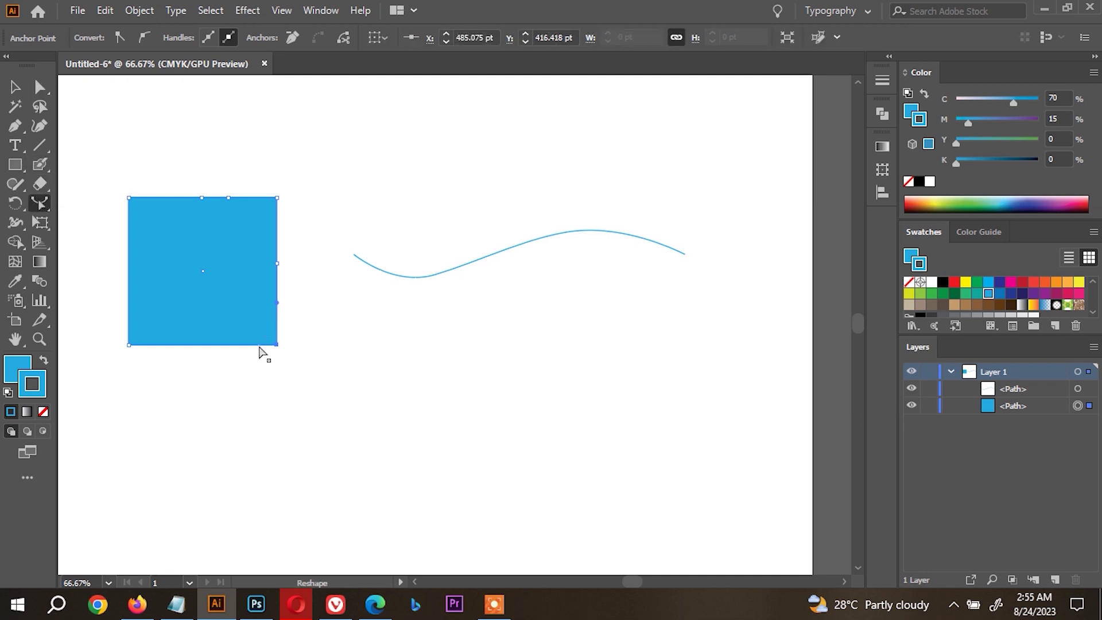
{"action": "left_click_drag", "start_coordinate": [278, 345], "coordinate": [358, 410]}
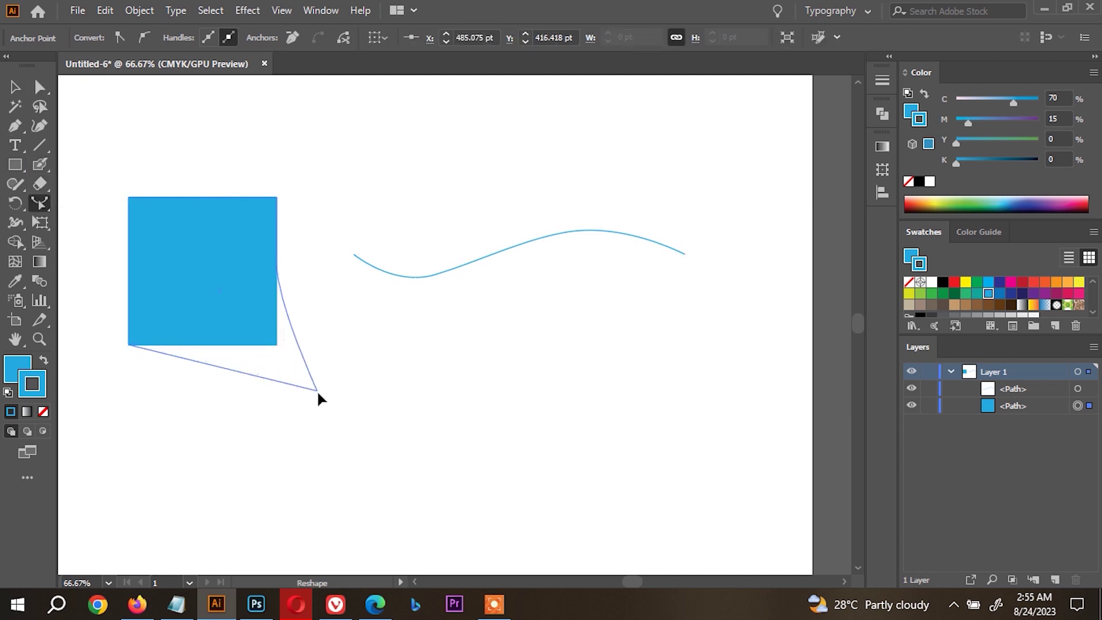
{"action": "left_click_drag", "start_coordinate": [204, 366], "coordinate": [208, 428]}
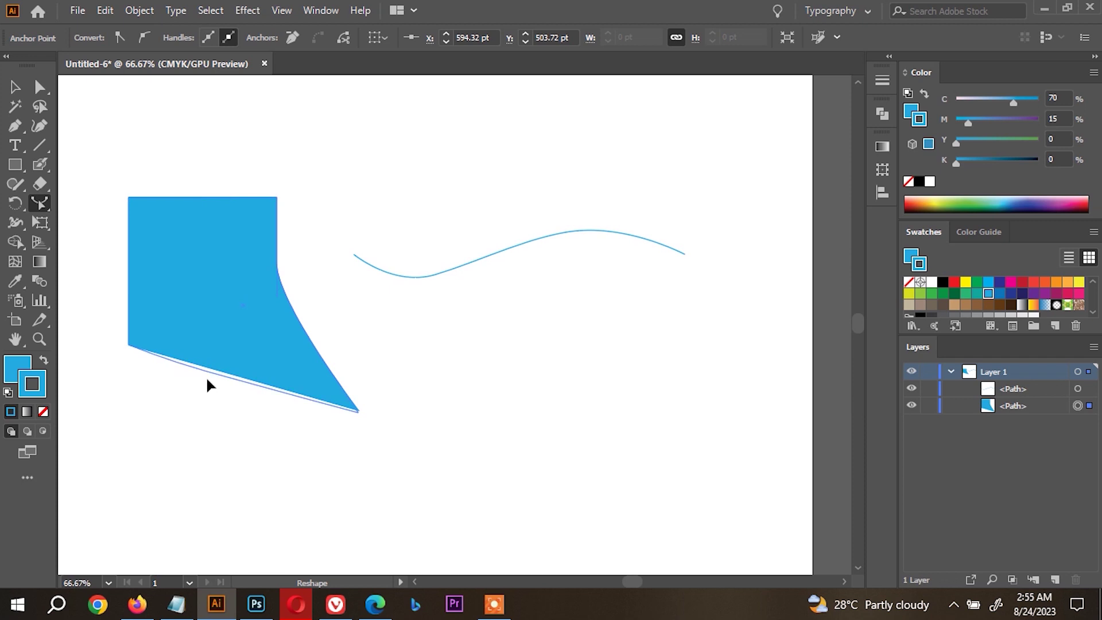
{"action": "left_click_drag", "start_coordinate": [129, 270], "coordinate": [71, 251]}
{"action": "left_click_drag", "start_coordinate": [203, 199], "coordinate": [189, 146]}
{"action": "left_click_drag", "start_coordinate": [253, 198], "coordinate": [271, 171]}
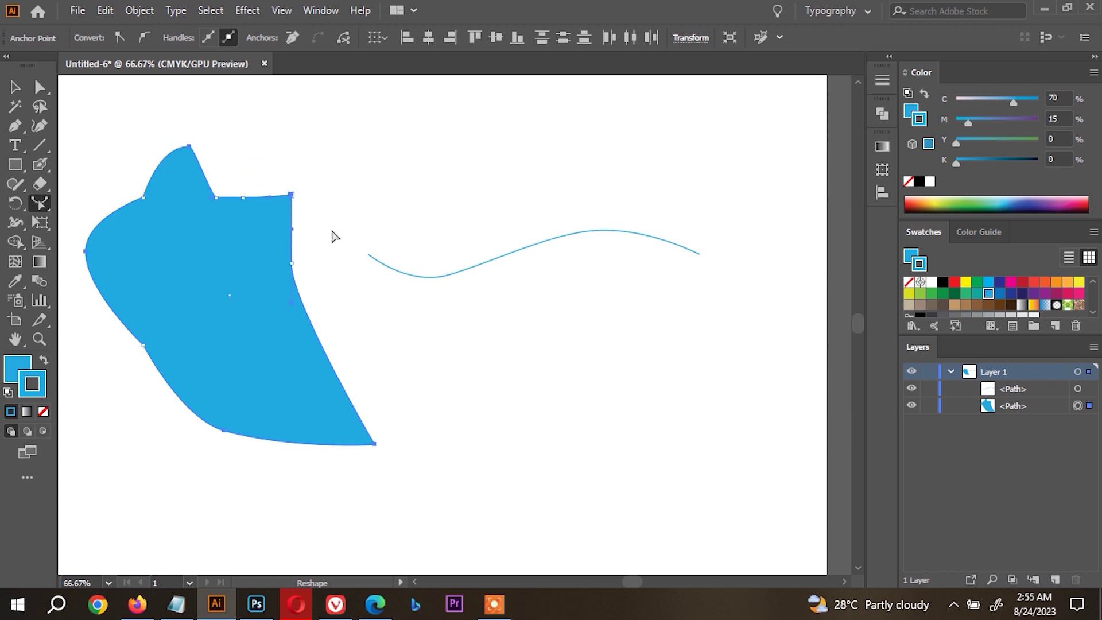
- Select the reshaped square and the wave line and delete them
{"action": "key", "text": "v"}
{"action": "left_click_drag", "start_coordinate": [701, 169], "coordinate": [181, 371]}
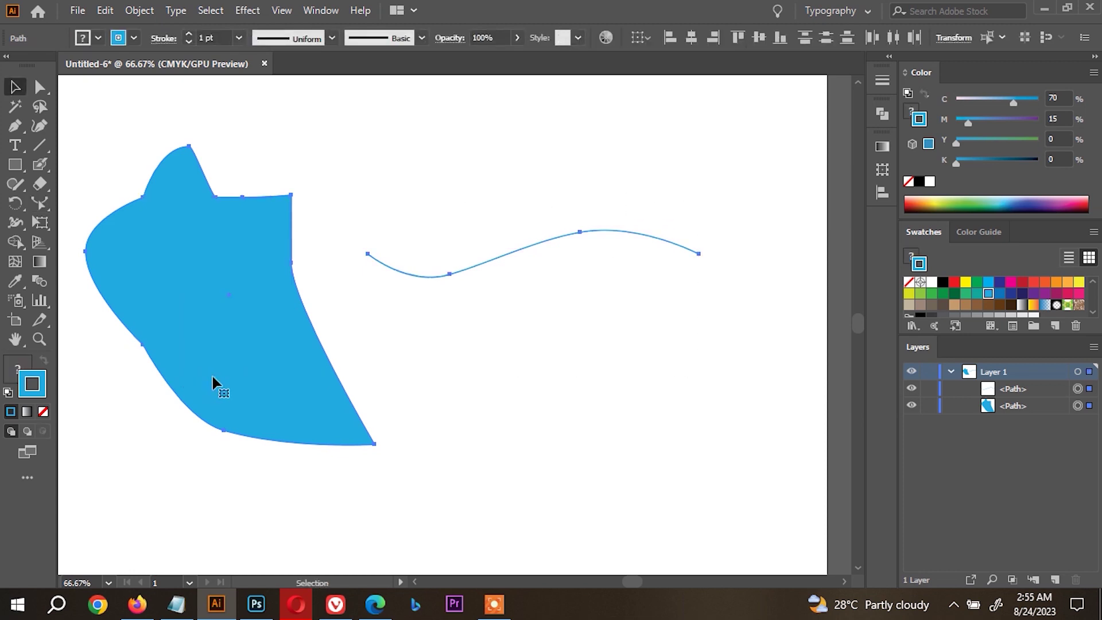
{"action": "key", "text": "Delete"}
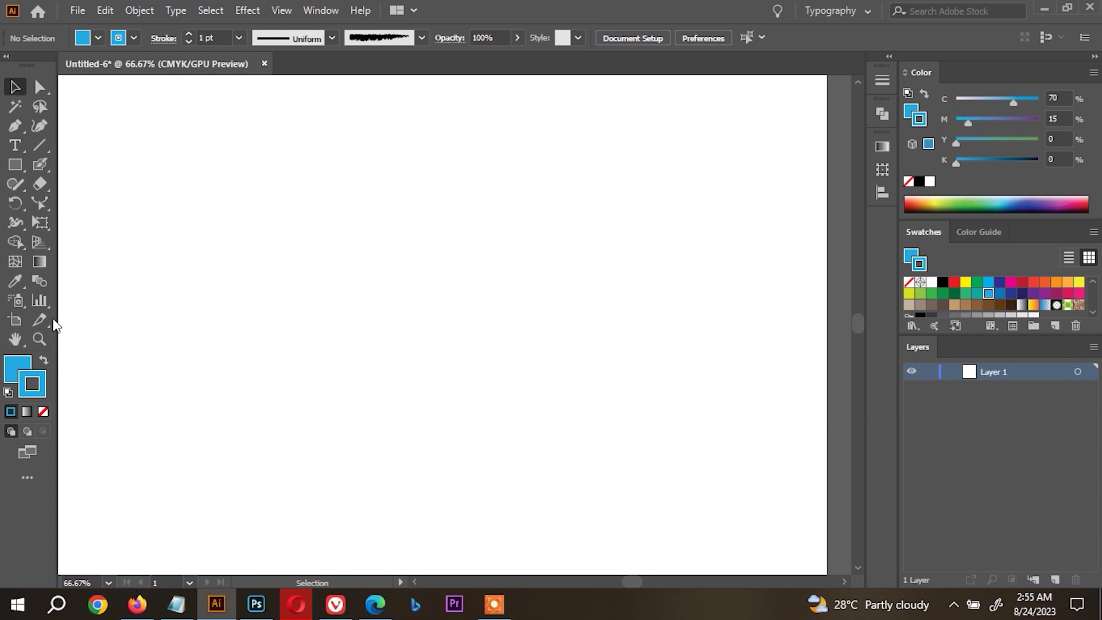
- Draw a blue square with no stroke and duplicate it into four overlapping squares, all selected
{"action": "left_click", "coordinate": [15, 165]}
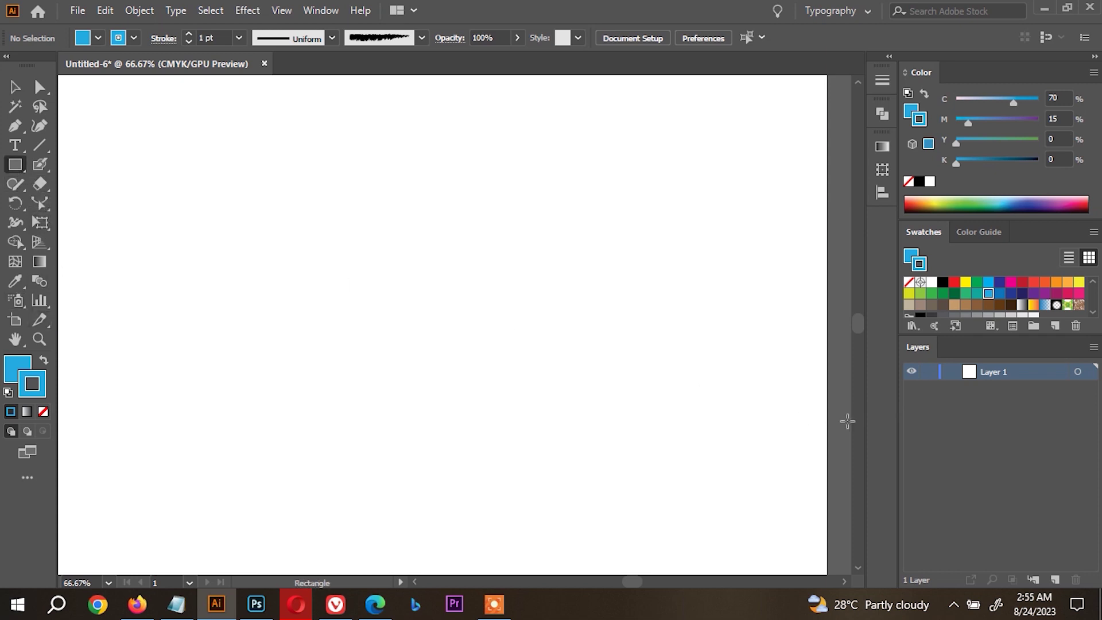
{"action": "left_click_drag", "start_coordinate": [197, 177], "coordinate": [301, 280]}
{"action": "key", "text": "v"}
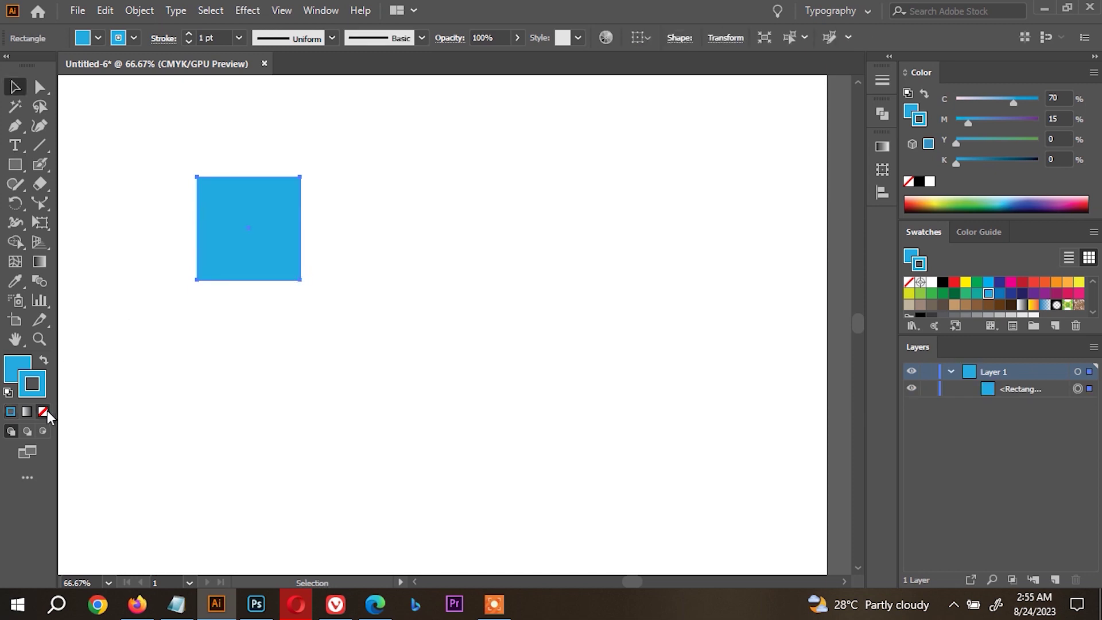
{"action": "left_click", "coordinate": [46, 411]}
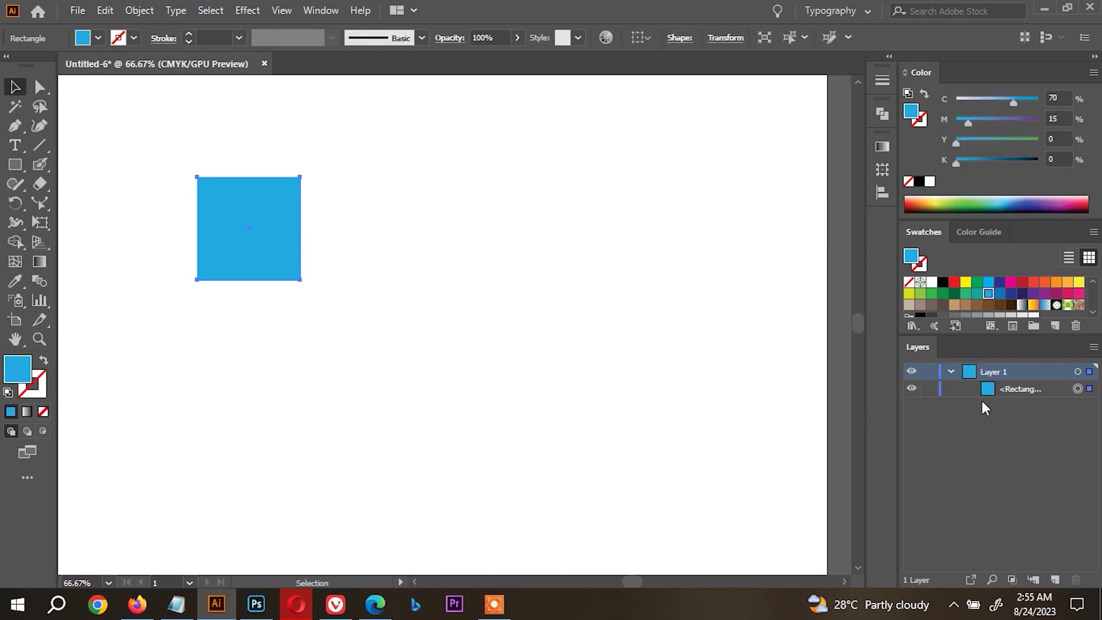
{"action": "mouse_move", "coordinate": [283, 246]}
{"action": "left_mouse_down"}
{"action": "mouse_move", "coordinate": [375, 321]}
{"action": "mouse_move", "coordinate": [303, 307]}
{"action": "mouse_move", "coordinate": [247, 332]}
{"action": "mouse_move", "coordinate": [293, 360]}
{"action": "left_mouse_up"}
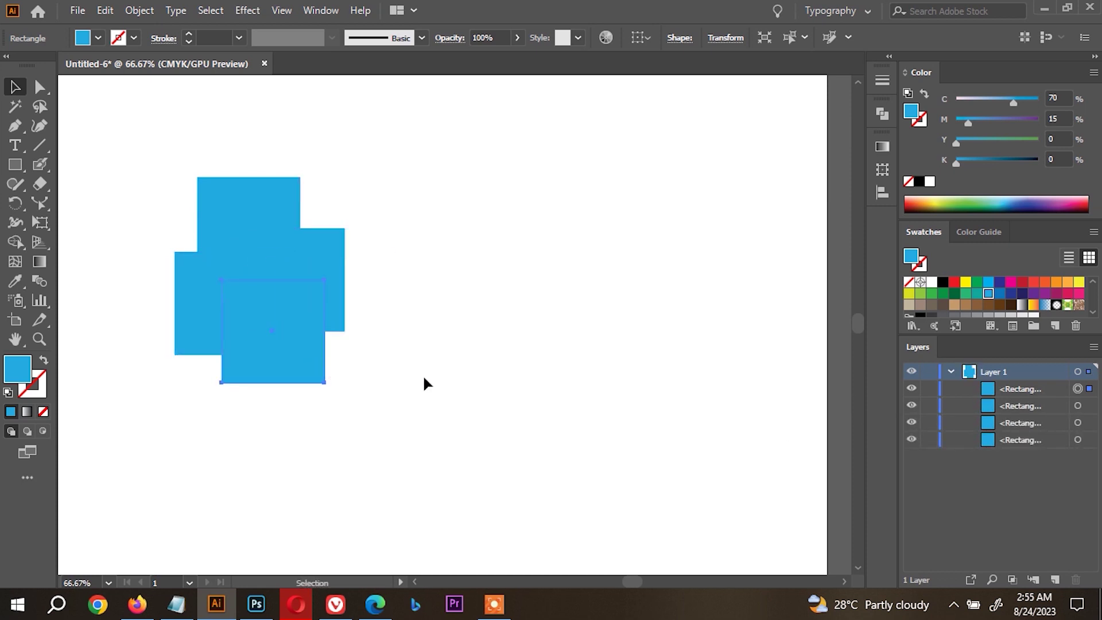
{"action": "key", "text": "ctrl+a"}
- Recolour three overlapping squares orange, red and green, leaving one blue
{"action": "left_click", "coordinate": [274, 197], "text": "shift"}
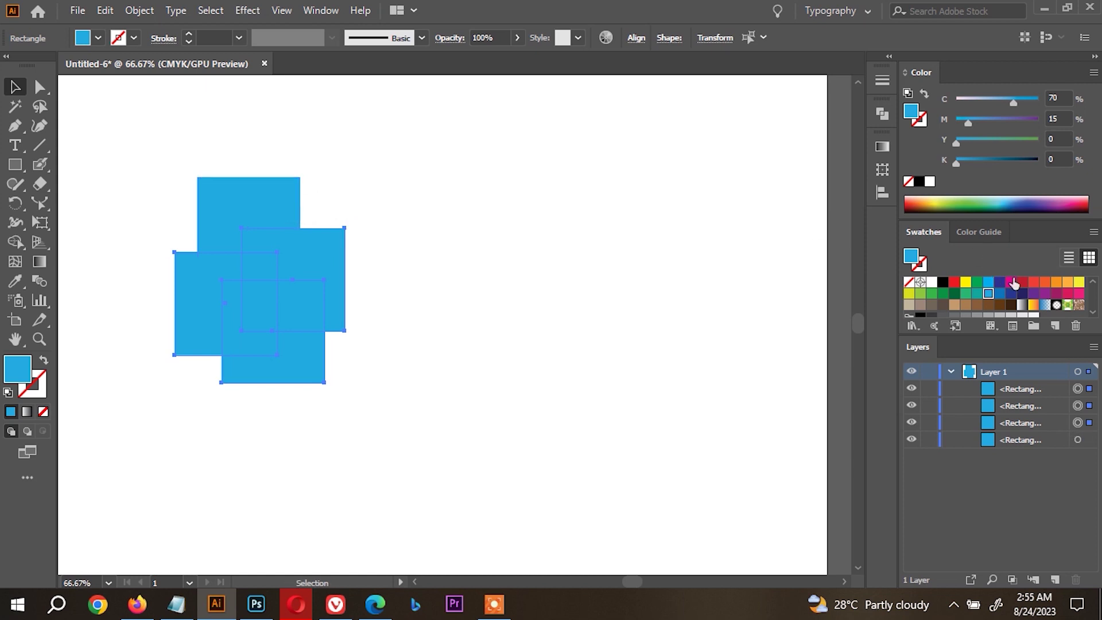
{"action": "left_click", "coordinate": [1068, 282]}
{"action": "left_click", "coordinate": [210, 305], "text": "shift"}
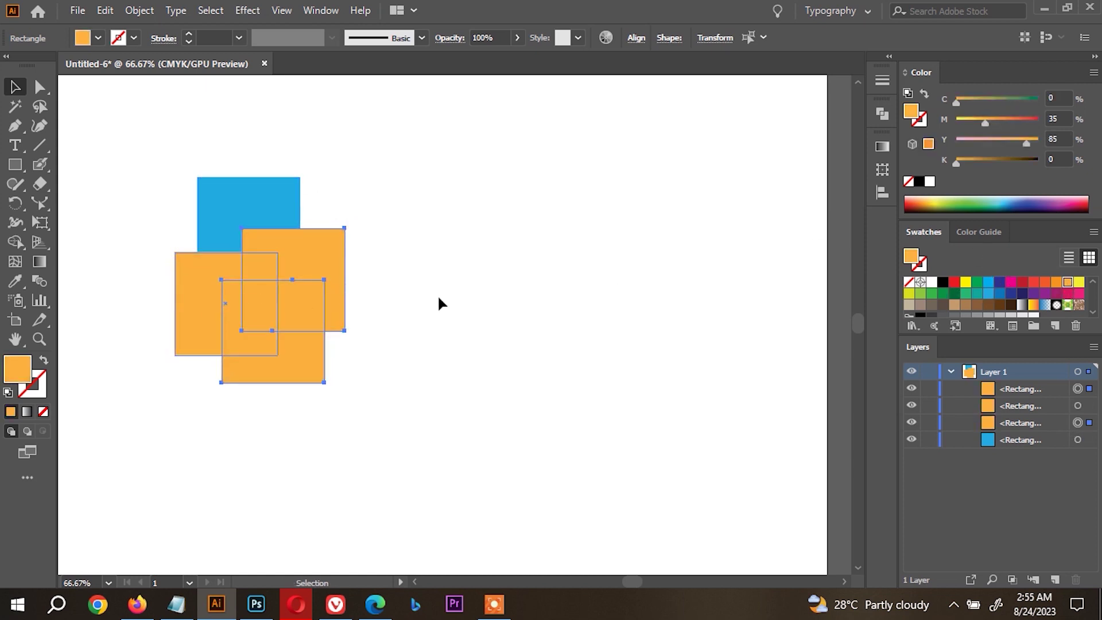
{"action": "left_click", "coordinate": [1045, 282]}
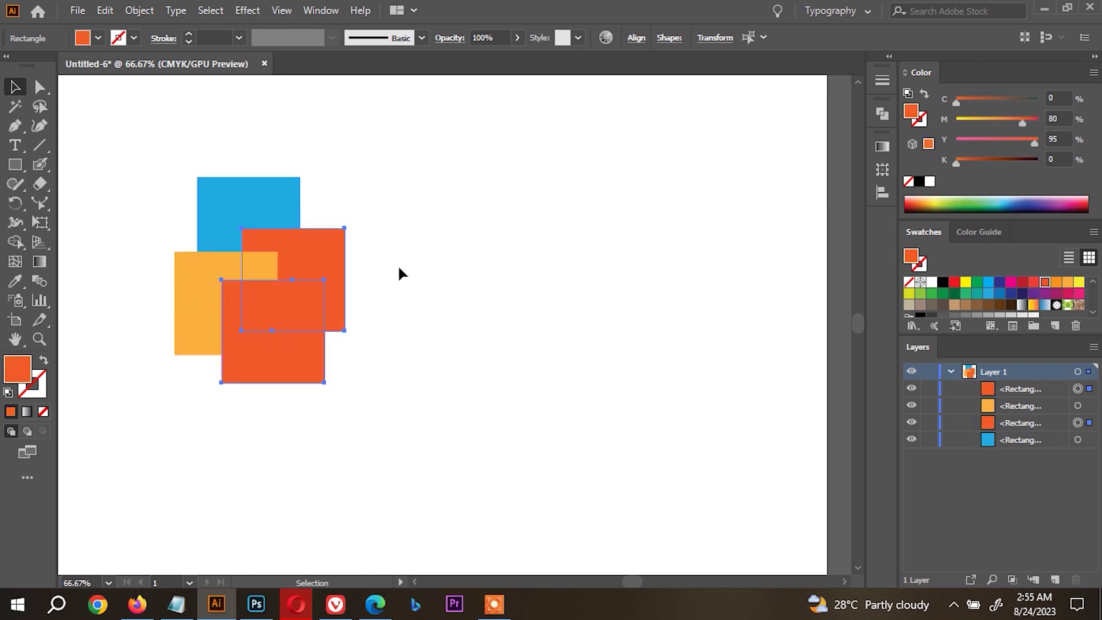
{"action": "left_click", "coordinate": [1034, 282]}
{"action": "left_click", "coordinate": [325, 269], "text": "shift"}
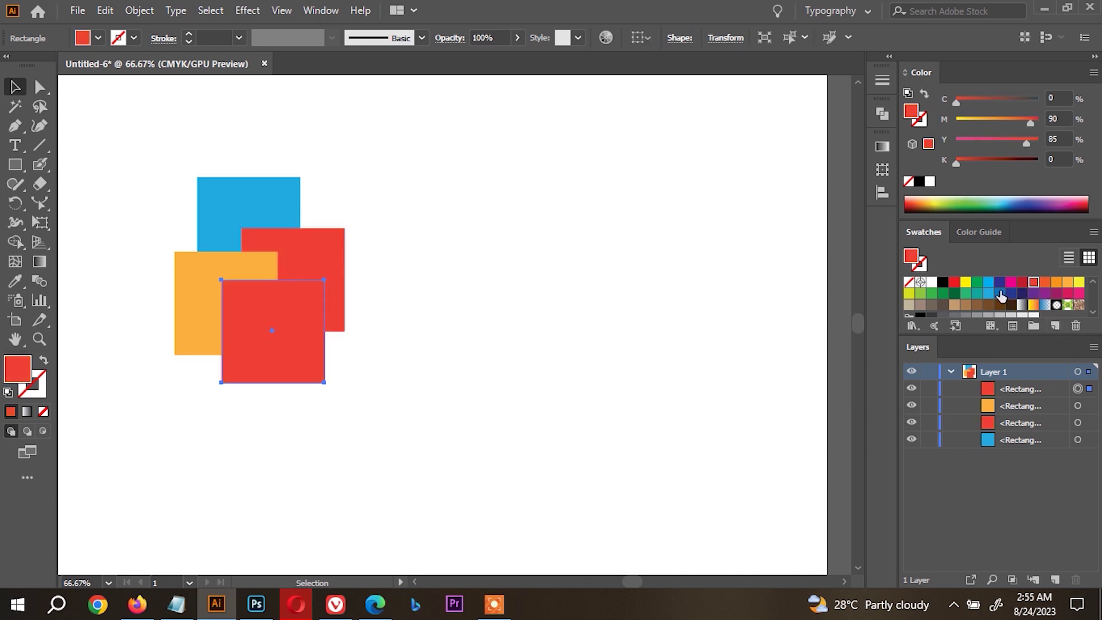
{"action": "left_click", "coordinate": [966, 294]}
{"action": "left_click", "coordinate": [632, 315]}
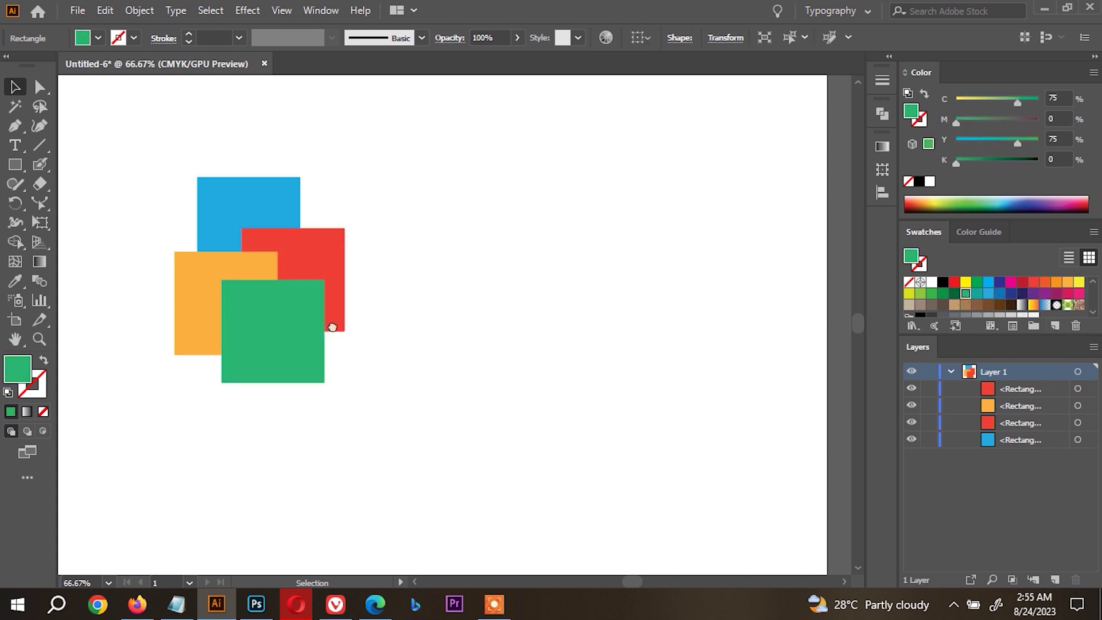
- Spread the orange, red and green squares slightly apart from the cluster
{"action": "left_click_drag", "start_coordinate": [269, 339], "coordinate": [257, 327]}
{"action": "left_click_drag", "start_coordinate": [353, 313], "coordinate": [359, 295]}
{"action": "left_click_drag", "start_coordinate": [334, 372], "coordinate": [316, 346]}
- Briefly isolate the green square, then nudge the orange, red and green squares into new positions
{"action": "right_click", "coordinate": [410, 235]}
{"action": "mouse_move", "coordinate": [456, 505]}
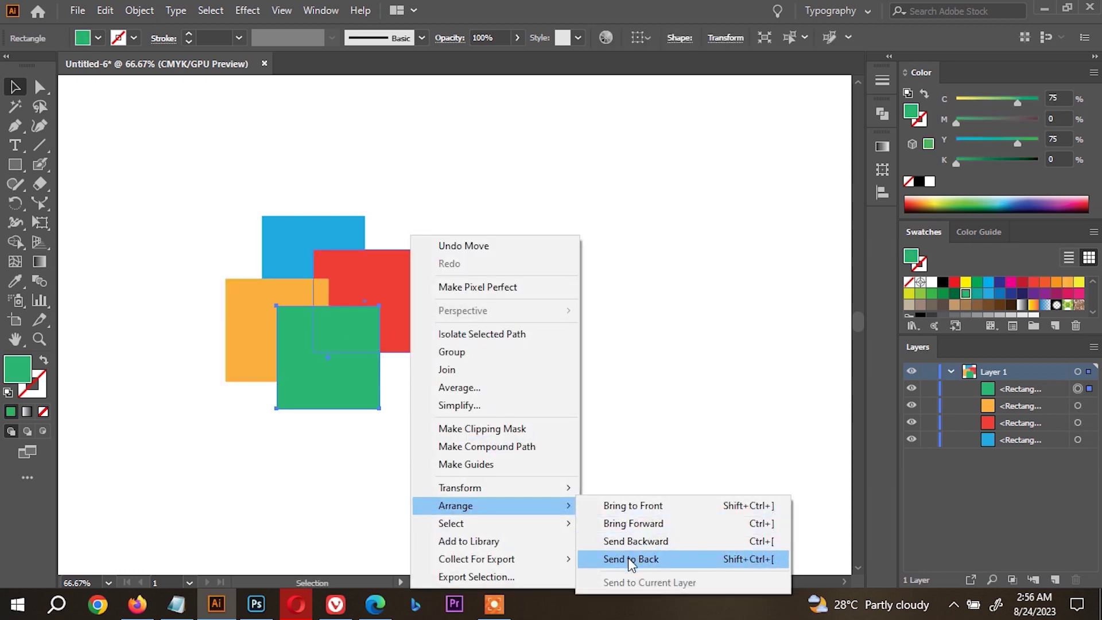
{"action": "left_click", "coordinate": [345, 383]}
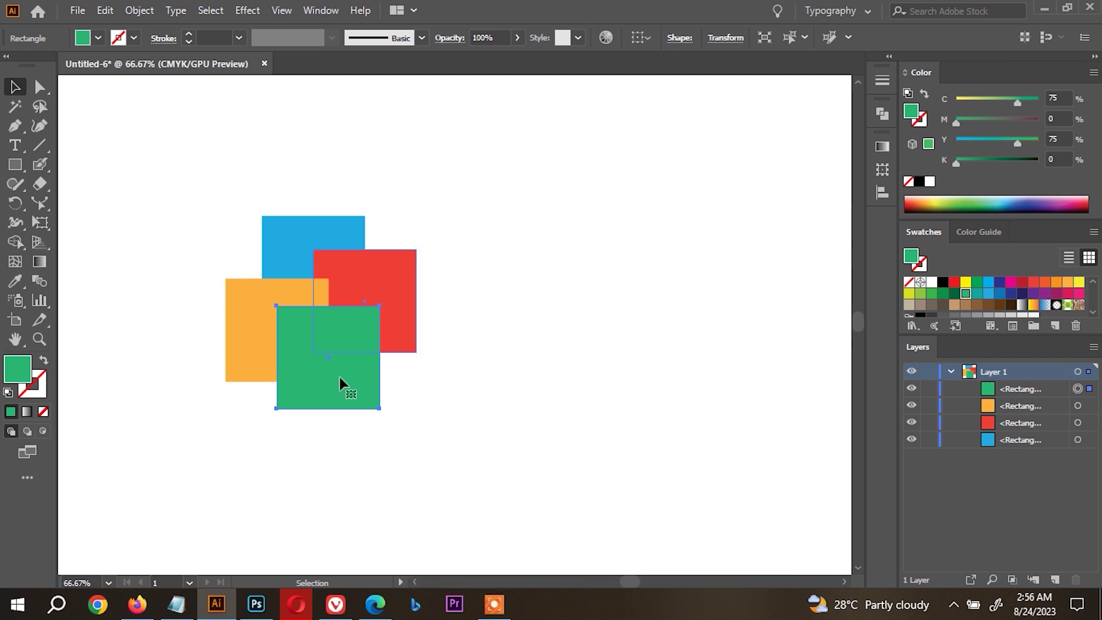
{"action": "double_click", "coordinate": [339, 385]}
{"action": "double_click", "coordinate": [413, 393]}
{"action": "left_click_drag", "start_coordinate": [331, 393], "coordinate": [322, 392]}
{"action": "left_click_drag", "start_coordinate": [261, 313], "coordinate": [253, 302]}
{"action": "left_click_drag", "start_coordinate": [354, 284], "coordinate": [359, 277]}
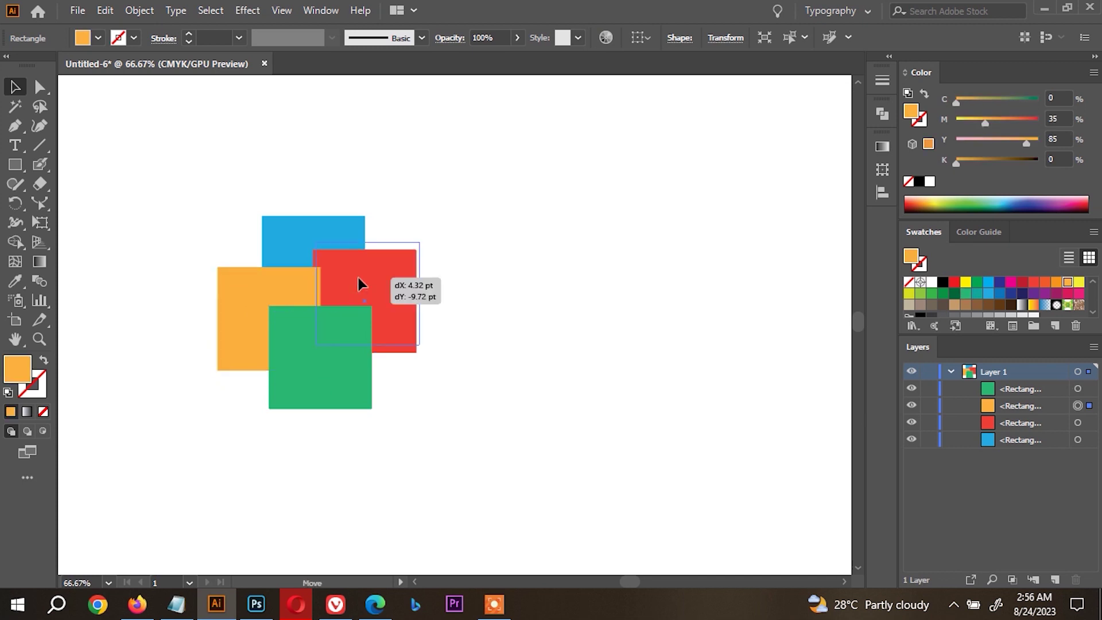
{"action": "left_click_drag", "start_coordinate": [328, 383], "coordinate": [328, 374]}
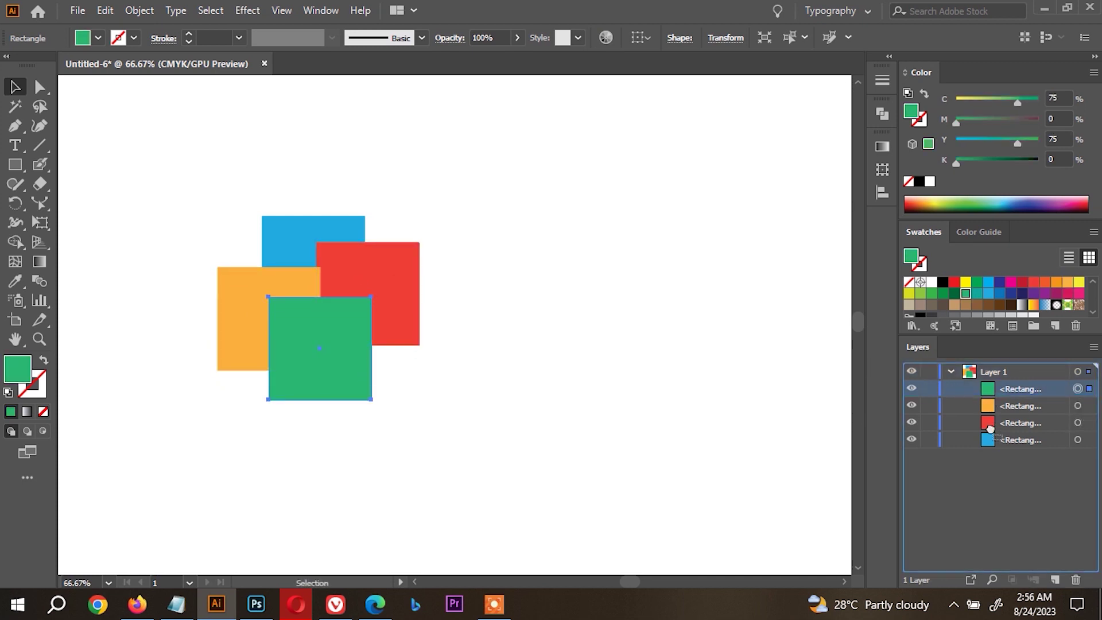
- Send the green square behind all the others, then bring it back to the front
{"action": "left_click_drag", "start_coordinate": [989, 394], "coordinate": [990, 446]}
{"action": "key", "text": "ctrl+z"}
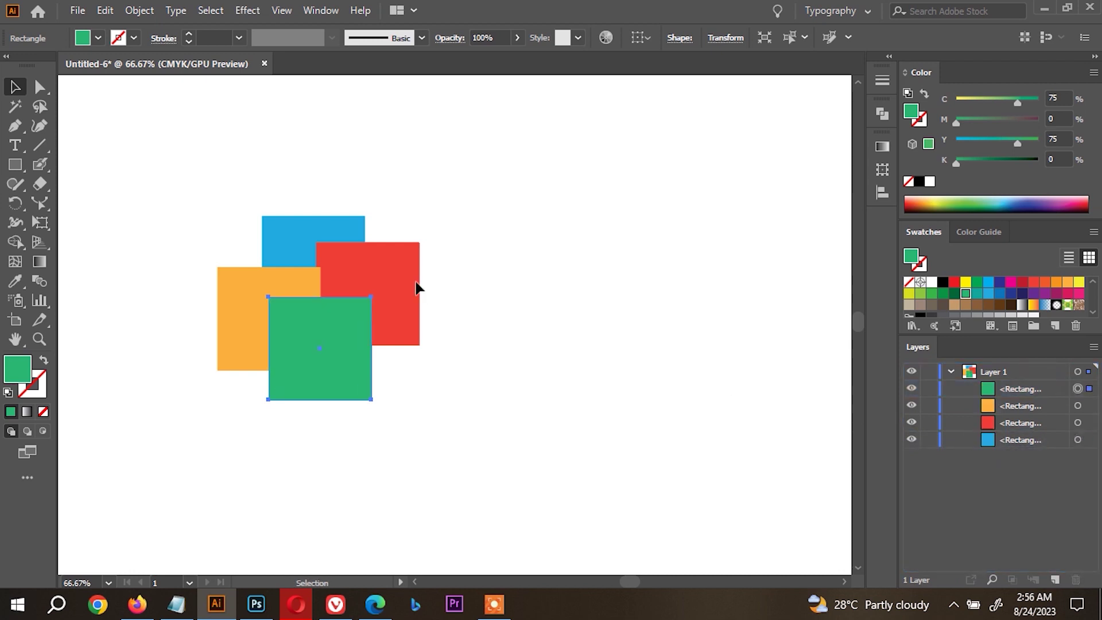
{"action": "right_click", "coordinate": [350, 217]}
{"action": "mouse_move", "coordinate": [396, 489]}
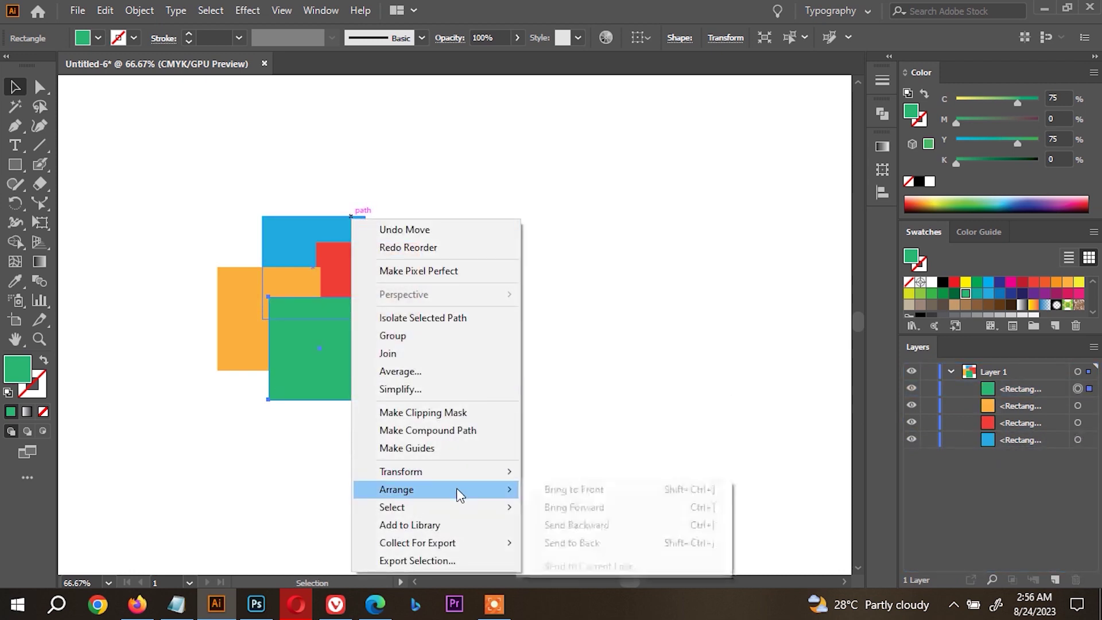
{"action": "left_click", "coordinate": [574, 544]}
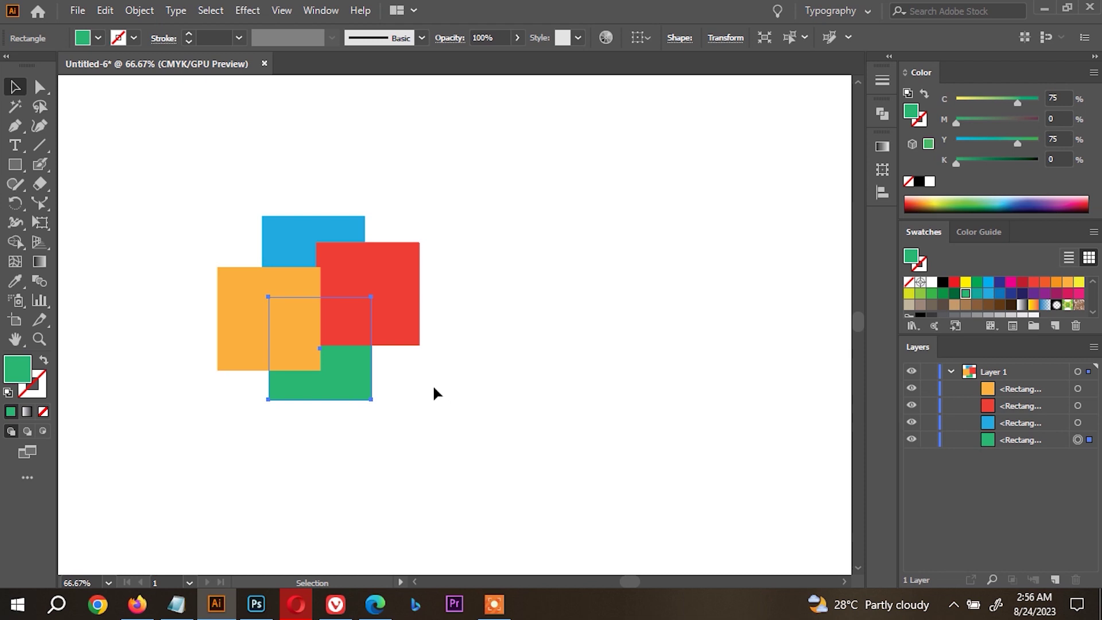
{"action": "key", "text": "ctrl+shift+bracketright"}
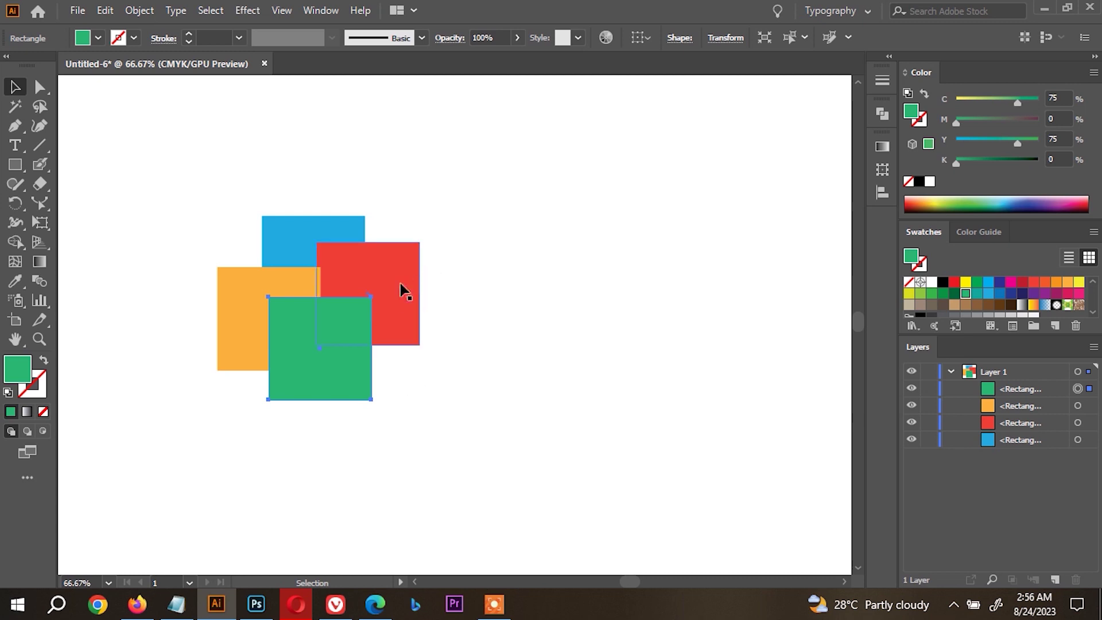
- Send the green square back one step and then to the very back; spread orange left and red right
{"action": "right_click", "coordinate": [353, 278]}
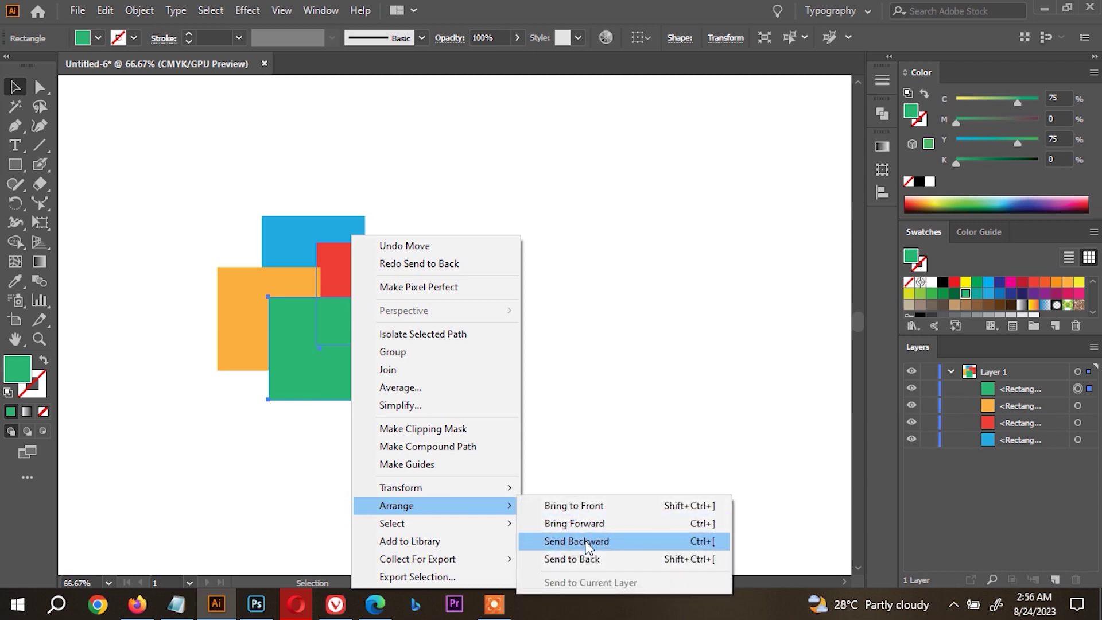
{"action": "left_click", "coordinate": [586, 546]}
{"action": "right_click", "coordinate": [428, 447]}
{"action": "mouse_move", "coordinate": [472, 505]}
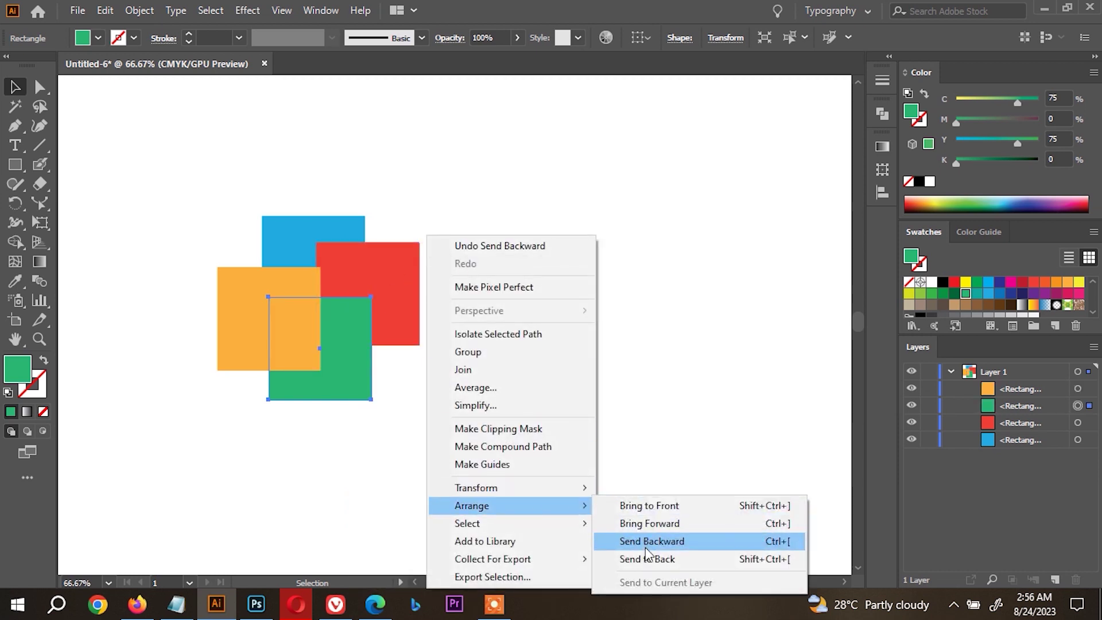
{"action": "left_click", "coordinate": [653, 559]}
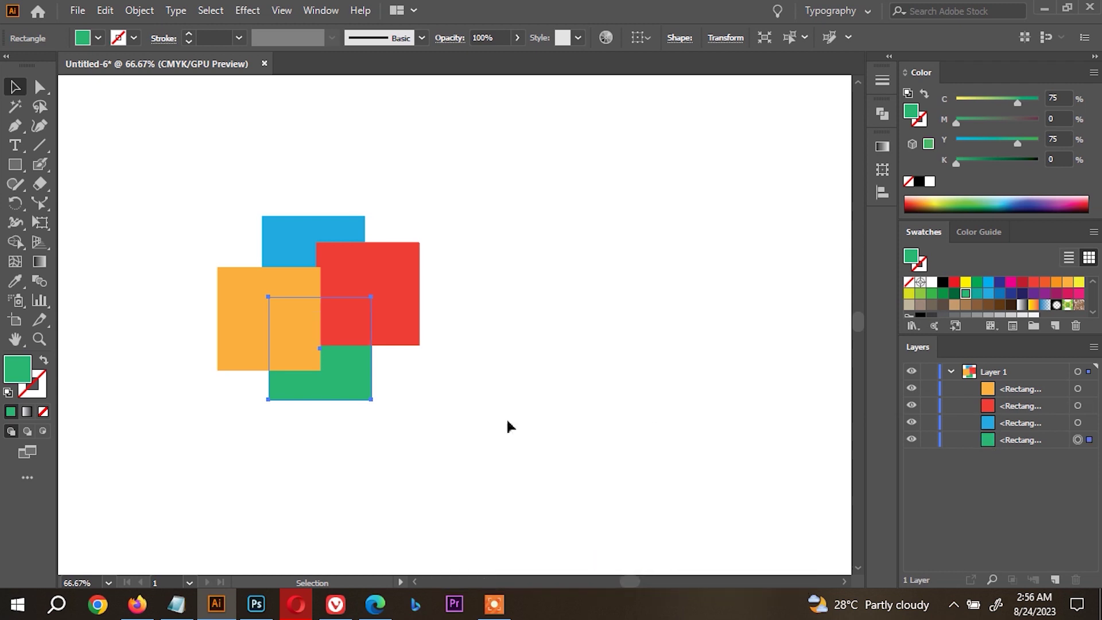
{"action": "left_click_drag", "start_coordinate": [244, 322], "coordinate": [227, 321]}
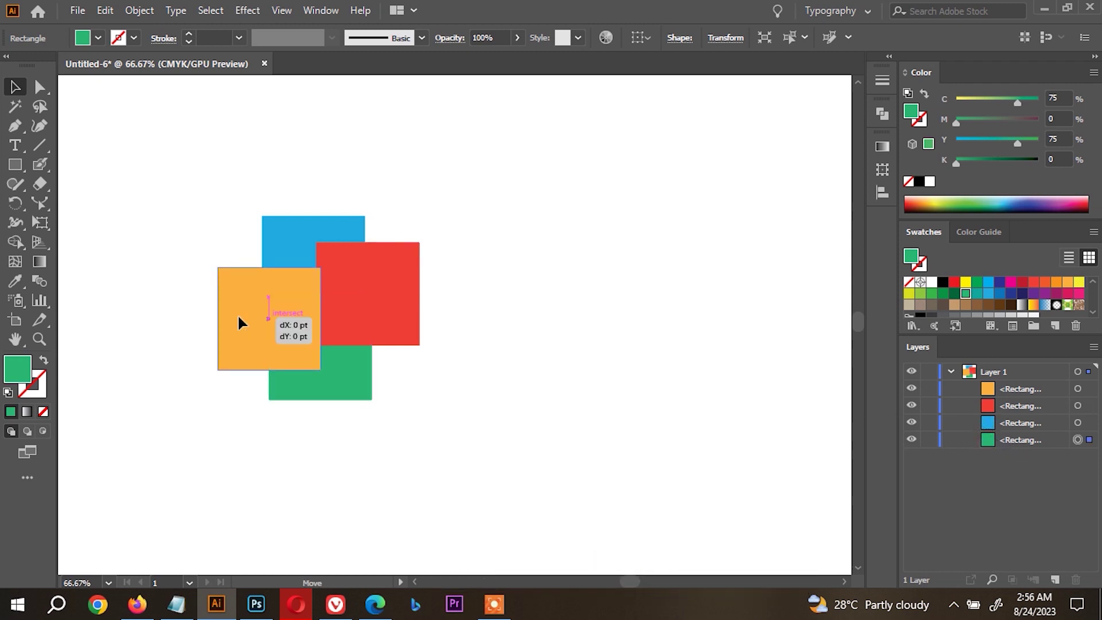
{"action": "left_click_drag", "start_coordinate": [411, 313], "coordinate": [423, 313]}
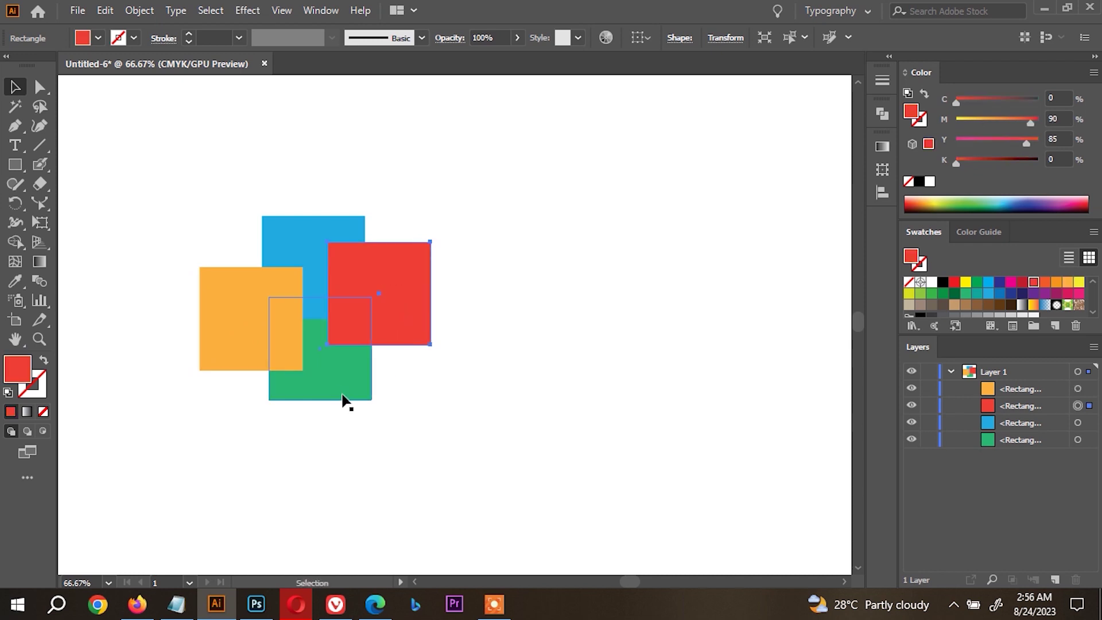
- Bring the green square forward, then to the very front, and select all four squares
{"action": "left_click", "coordinate": [341, 387]}
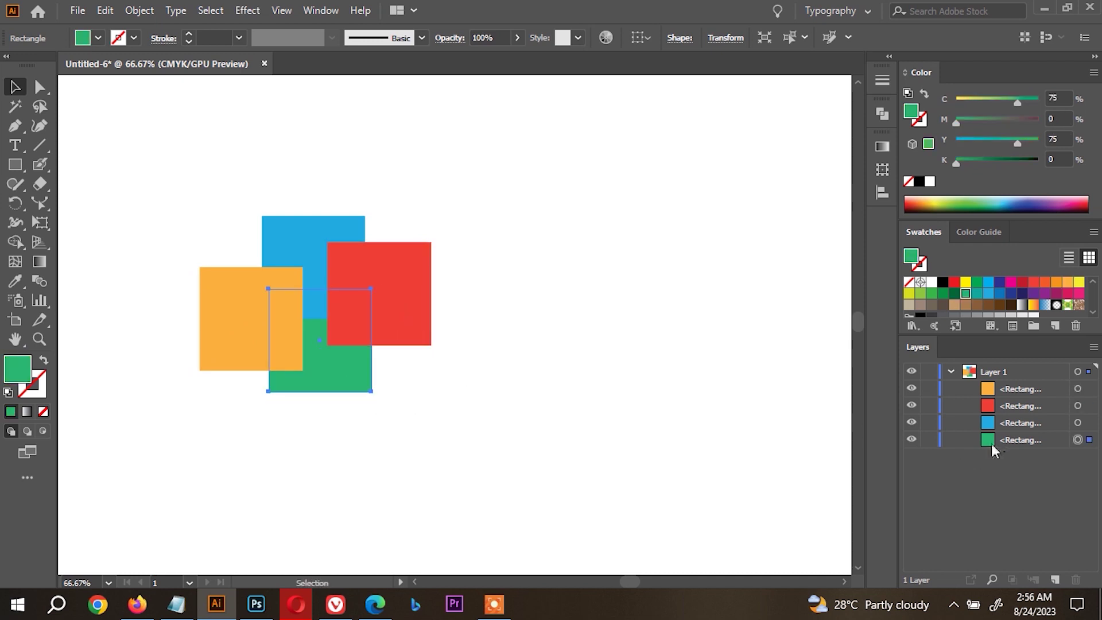
{"action": "right_click", "coordinate": [546, 239]}
{"action": "mouse_move", "coordinate": [629, 505]}
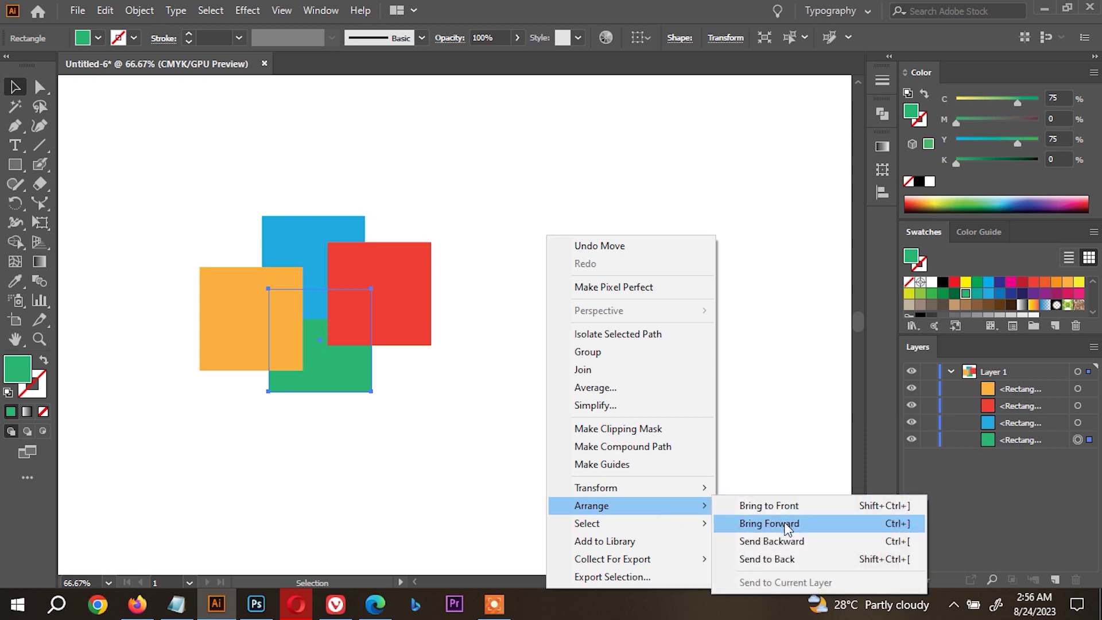
{"action": "left_click", "coordinate": [787, 524]}
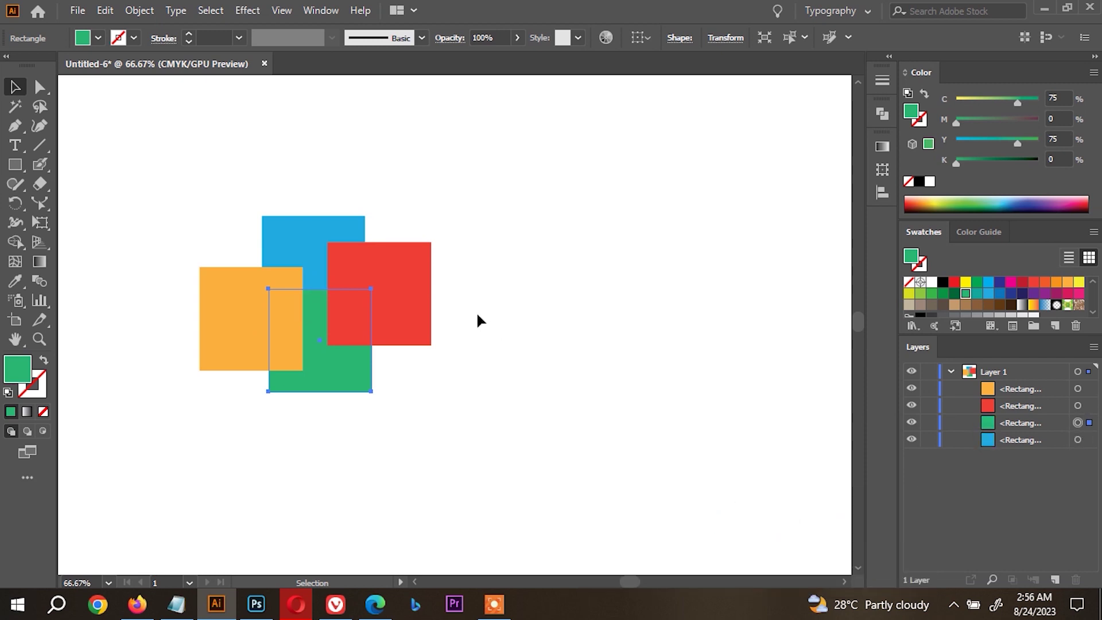
{"action": "right_click", "coordinate": [480, 235]}
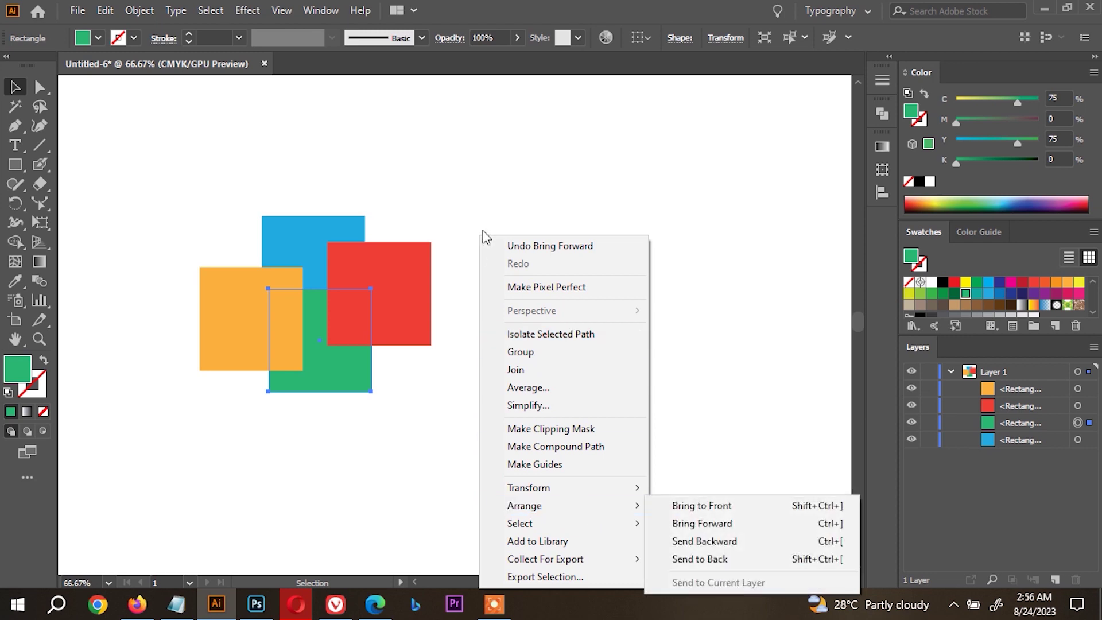
{"action": "left_click", "coordinate": [494, 246]}
{"action": "left_click", "coordinate": [428, 305]}
{"action": "right_click", "coordinate": [438, 249]}
{"action": "left_click", "coordinate": [312, 376]}
{"action": "right_click", "coordinate": [531, 278]}
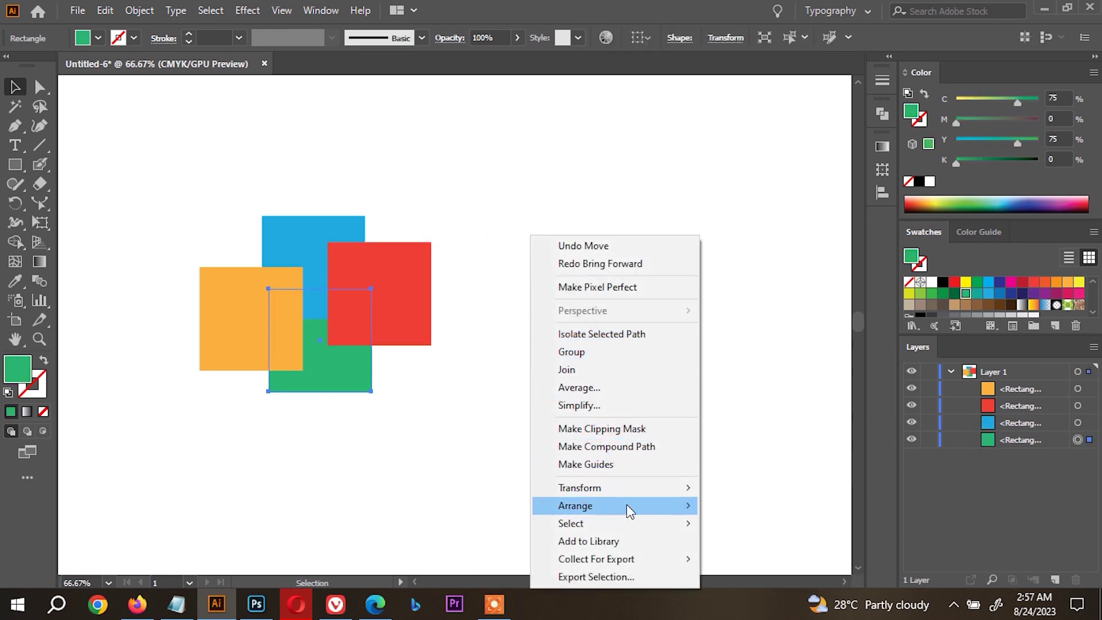
{"action": "mouse_move", "coordinate": [576, 505]}
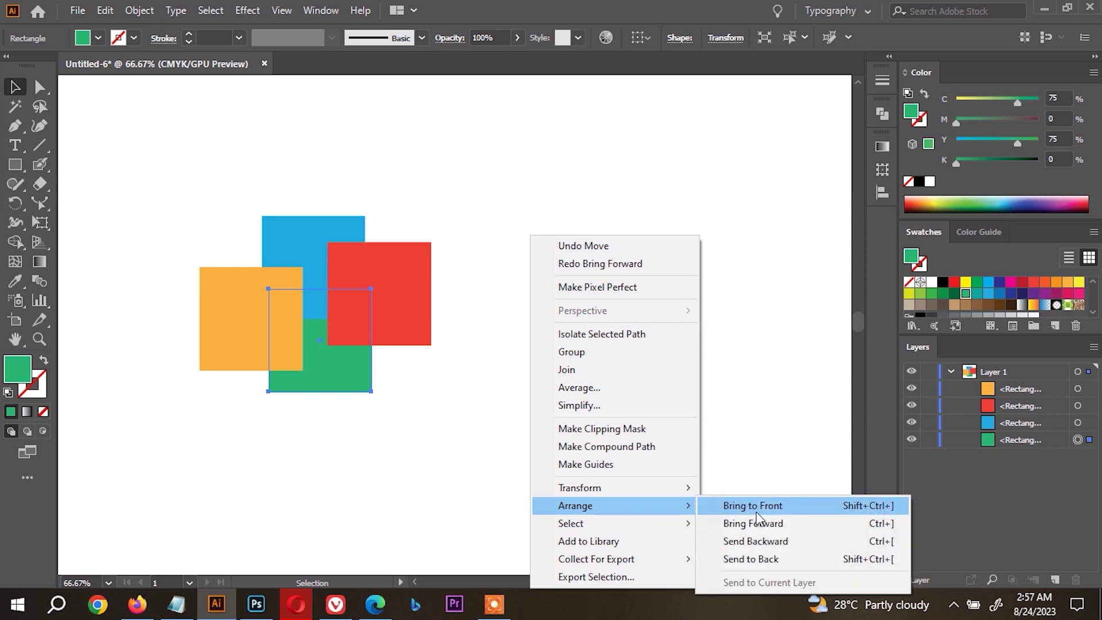
{"action": "left_click", "coordinate": [756, 509]}
{"action": "left_click_drag", "start_coordinate": [498, 429], "coordinate": [192, 215]}
- Delete and restore the four squares, then move the red square right of the cluster
{"action": "key", "text": "Delete"}
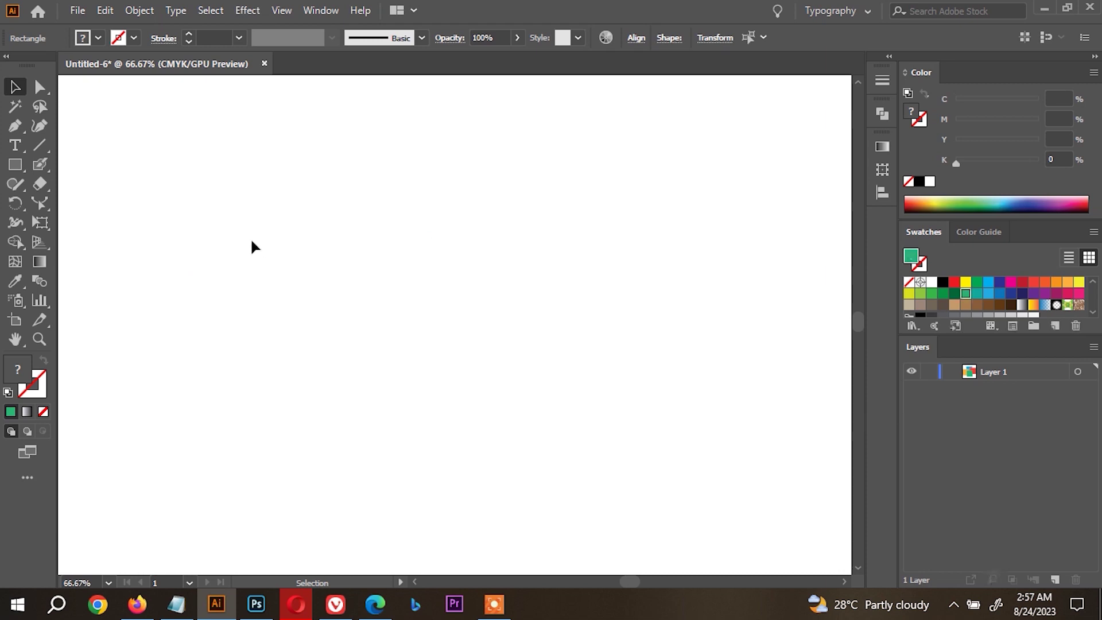
{"action": "key", "text": "ctrl+z"}
{"action": "left_click_drag", "start_coordinate": [409, 285], "coordinate": [542, 284]}
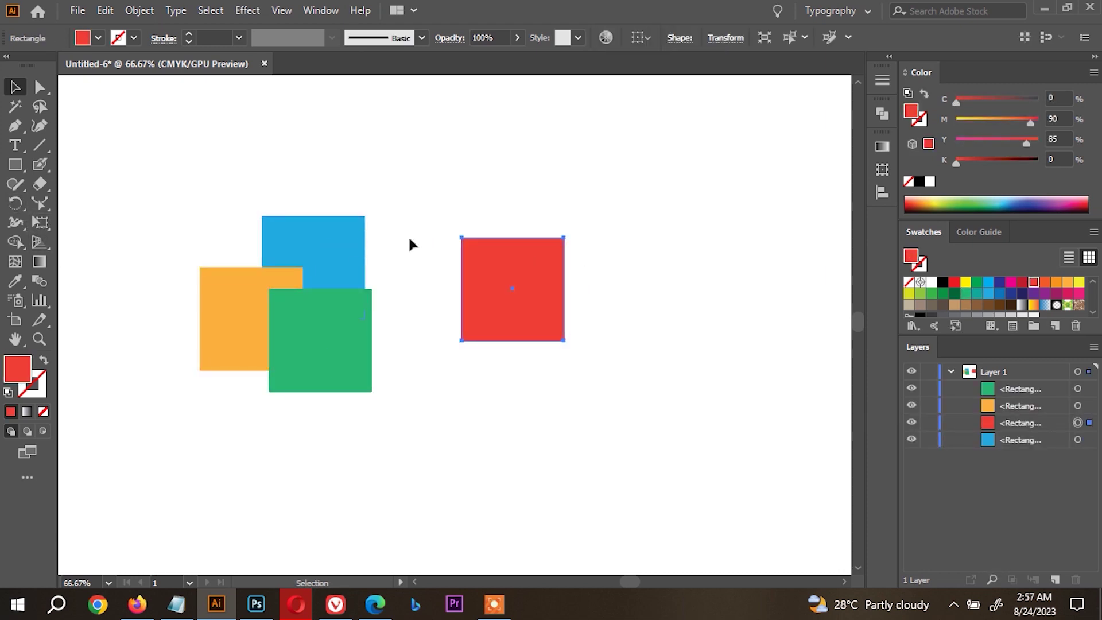
{"action": "right_click", "coordinate": [540, 235]}
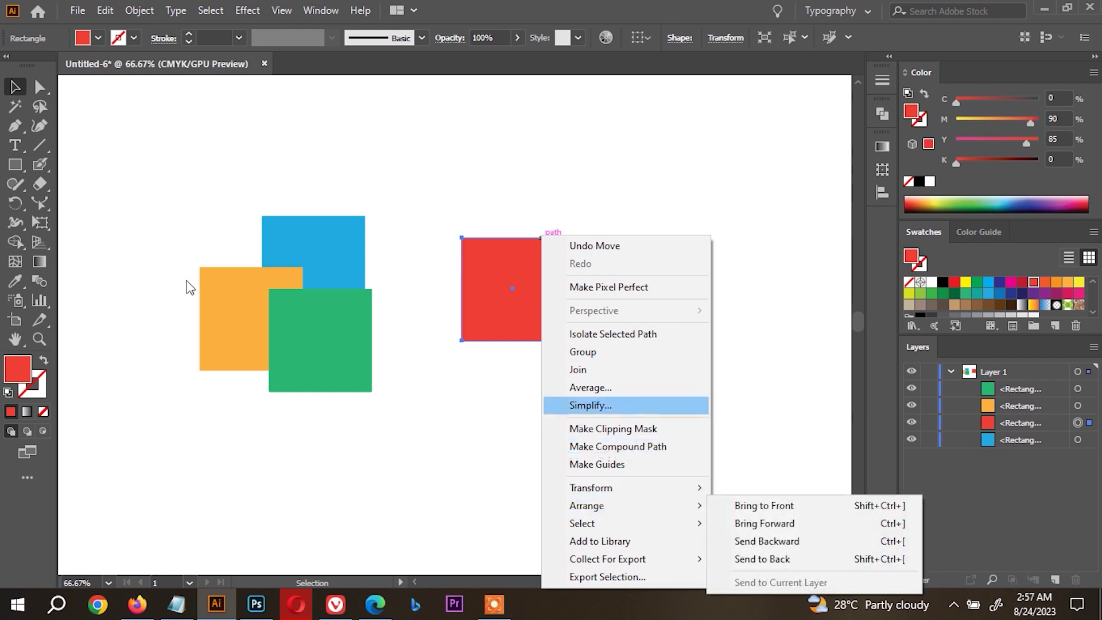
- Fan out rotated red copies around a pivot below the square with Ctrl+D, then cut them away
{"action": "left_click", "coordinate": [14, 203]}
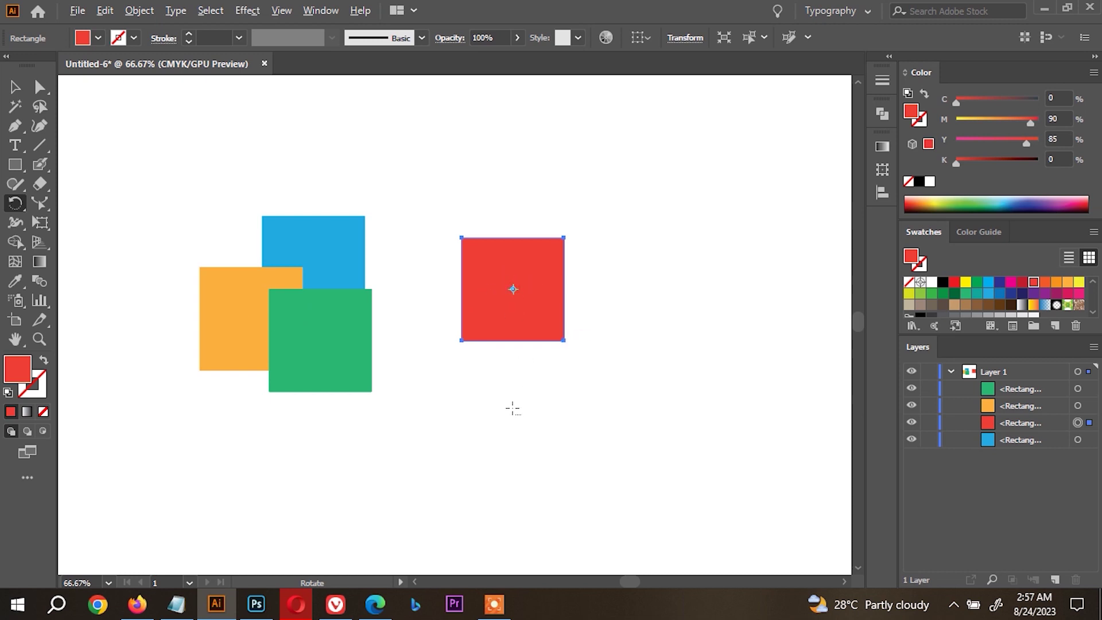
{"action": "left_click", "coordinate": [513, 409], "text": "alt"}
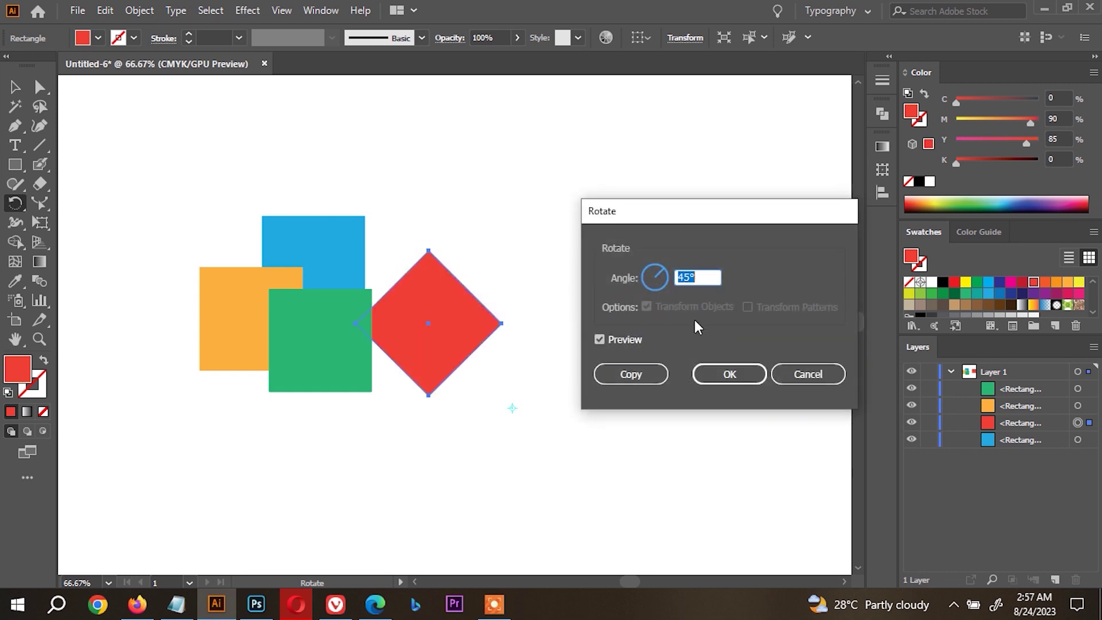
{"action": "left_click", "coordinate": [638, 372]}
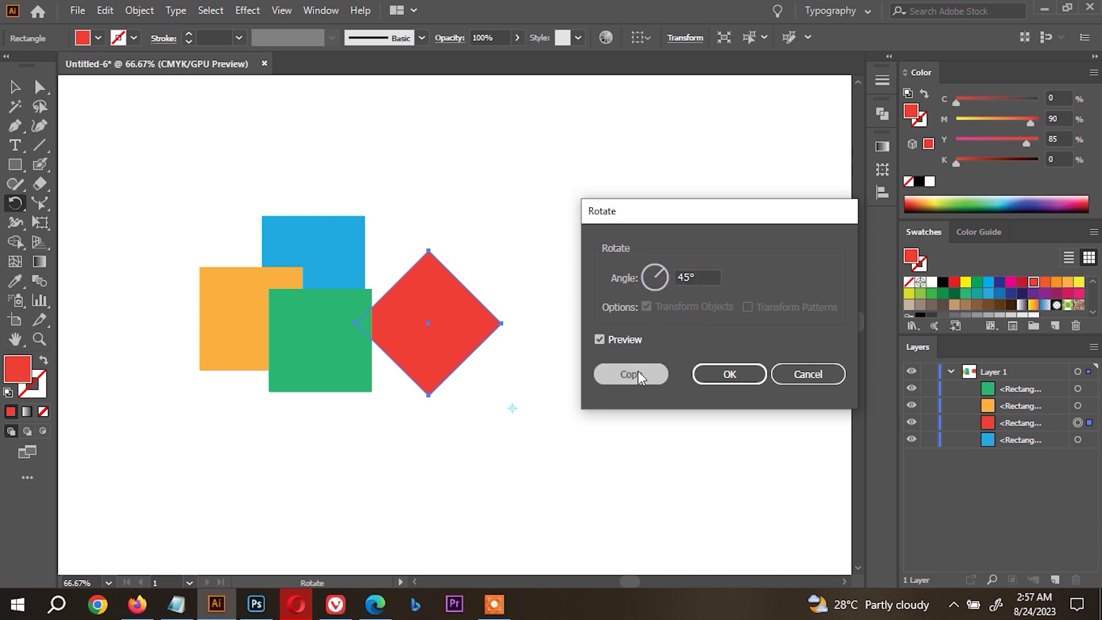
{"action": "key", "text": "ctrl+d"}
{"action": "key", "text": "ctrl+d"}
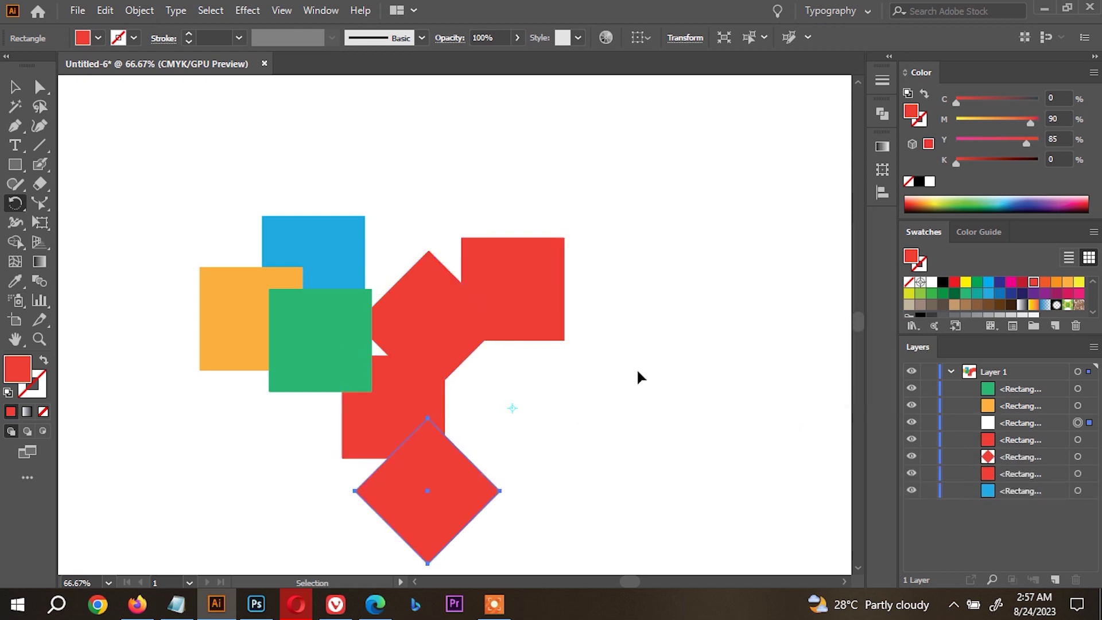
{"action": "key", "text": "ctrl+d"}
{"action": "key", "text": "ctrl+d"}
{"action": "key", "text": "v"}
{"action": "left_click_drag", "start_coordinate": [749, 540], "coordinate": [425, 382]}
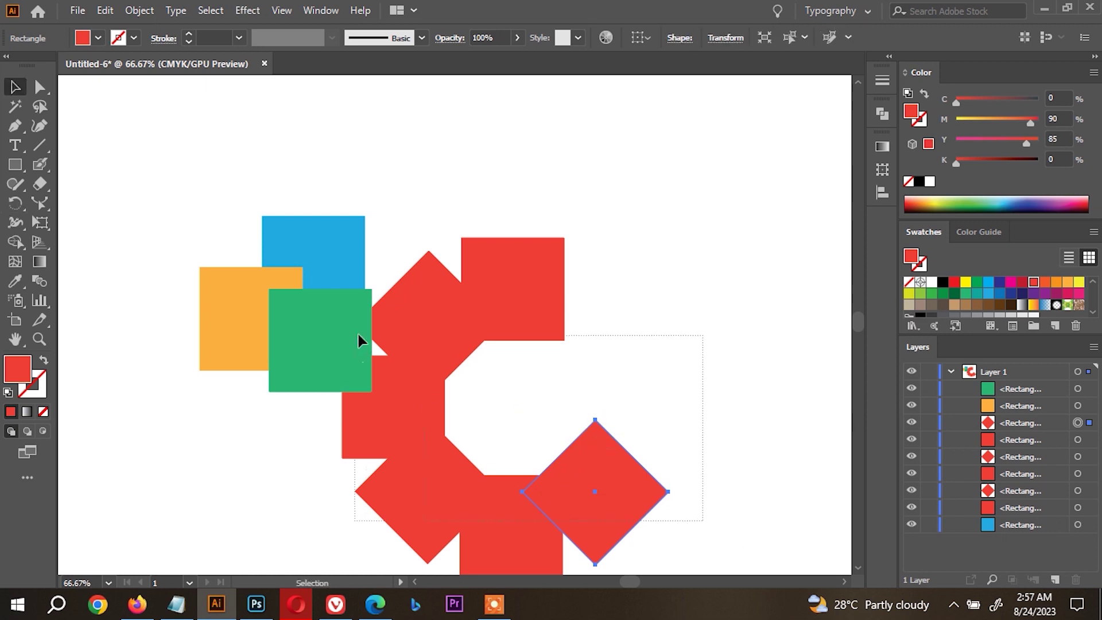
{"action": "key", "text": "ctrl+x"}
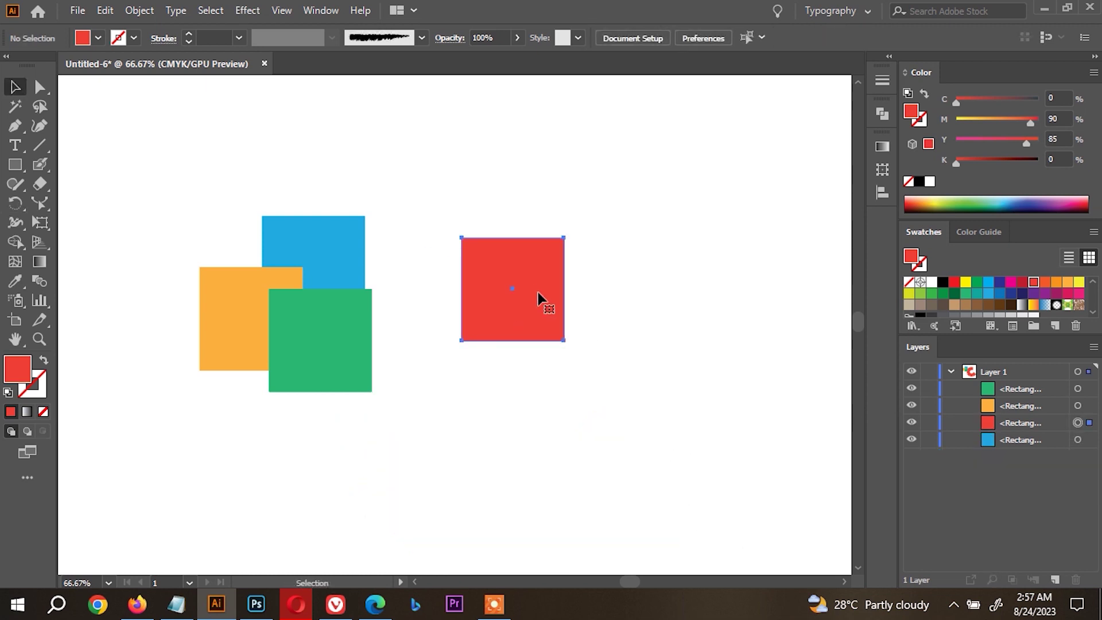
- Add a 45° rotated copy of the red square for an eight-point star, then delete every shape
{"action": "right_click", "coordinate": [537, 304]}
{"action": "mouse_move", "coordinate": [588, 487]}
{"action": "left_click", "coordinate": [775, 387]}
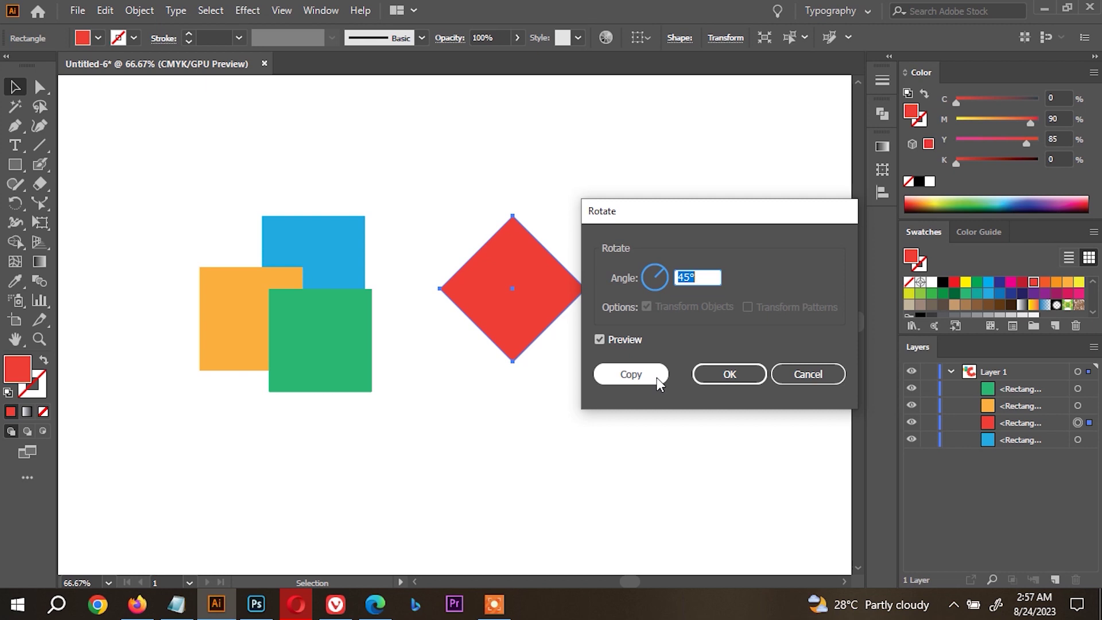
{"action": "left_click", "coordinate": [636, 377]}
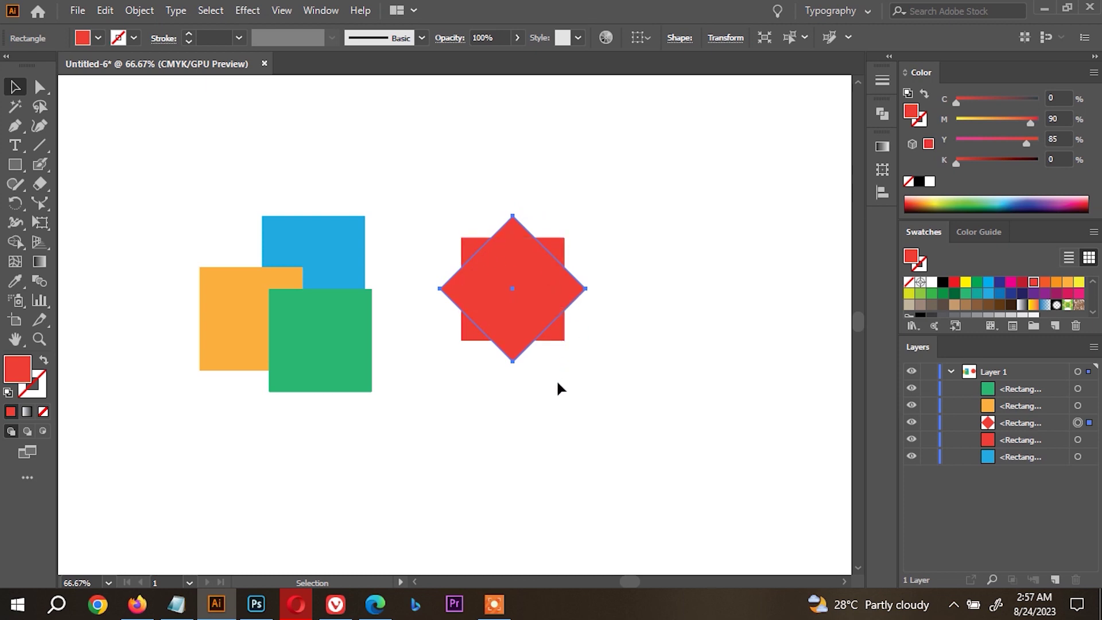
{"action": "left_click_drag", "start_coordinate": [612, 469], "coordinate": [210, 217]}
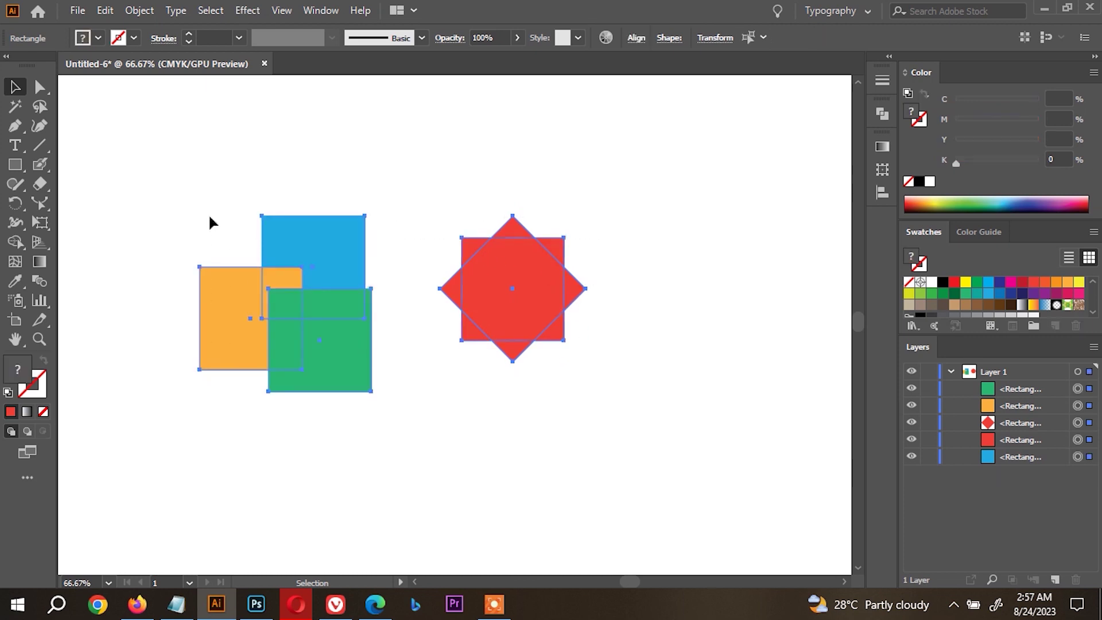
{"action": "key", "text": "Delete"}
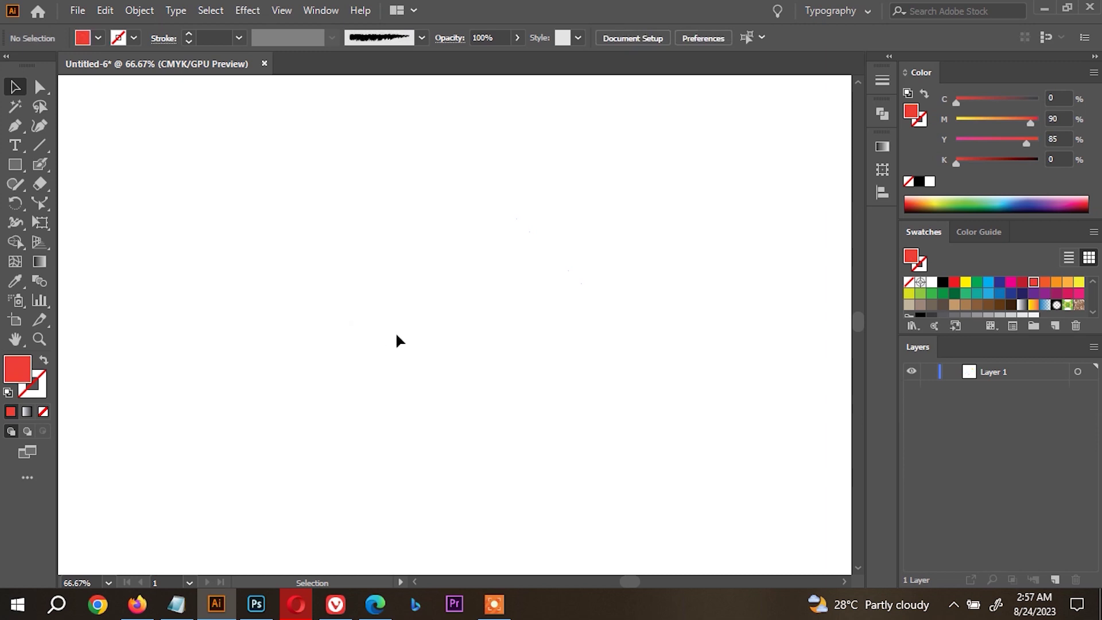
- Draw a line on the artboard and turn it vertical
{"action": "left_click", "coordinate": [16, 223]}
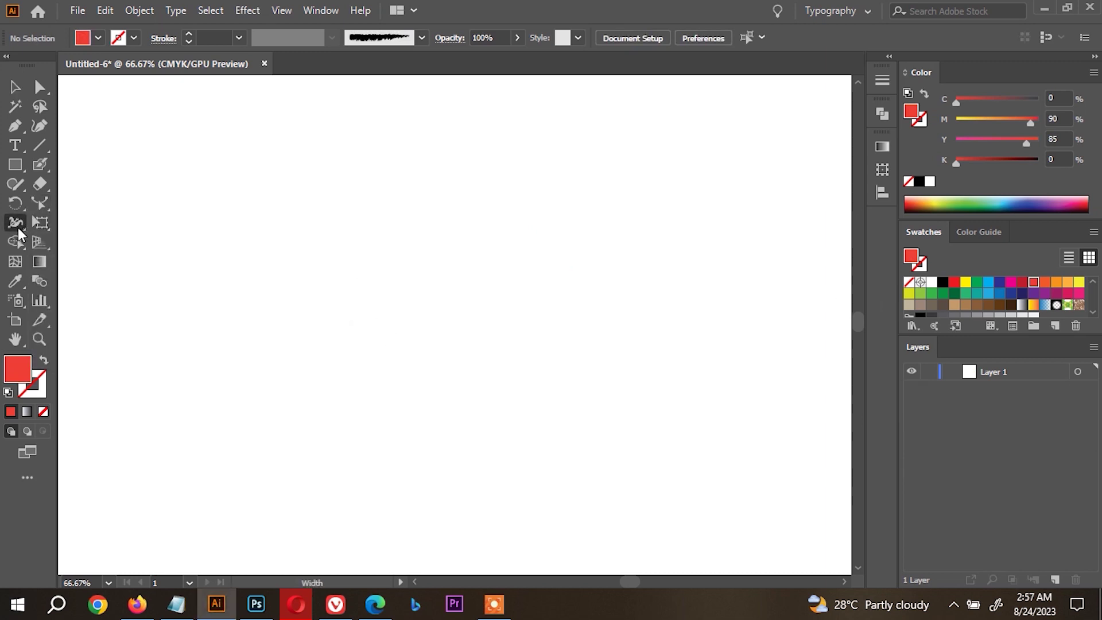
{"action": "left_click", "coordinate": [11, 227]}
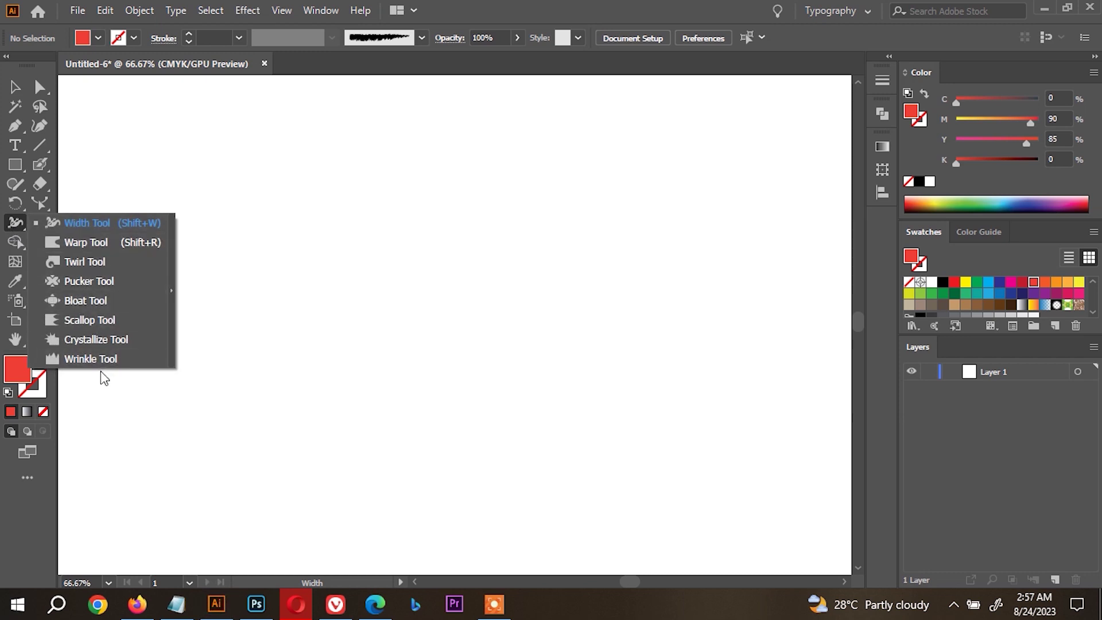
{"action": "left_click", "coordinate": [91, 225]}
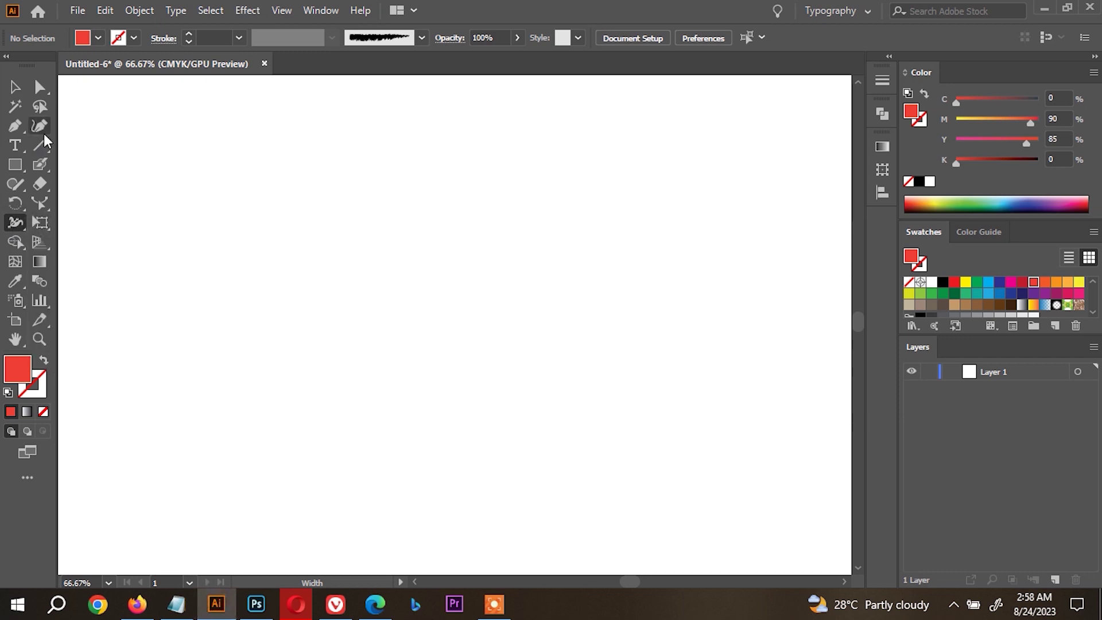
{"action": "mouse_move", "coordinate": [229, 299]}
{"action": "left_mouse_down"}
{"action": "mouse_move", "coordinate": [425, 299]}
{"action": "mouse_move", "coordinate": [330, 405]}
{"action": "left_mouse_up"}
{"action": "key", "text": "e"}
{"action": "key", "text": "v"}
- Preview the elliptical and double-bulge width profiles, then settle on a uniform 12 pt stroke
{"action": "left_click", "coordinate": [189, 35]}
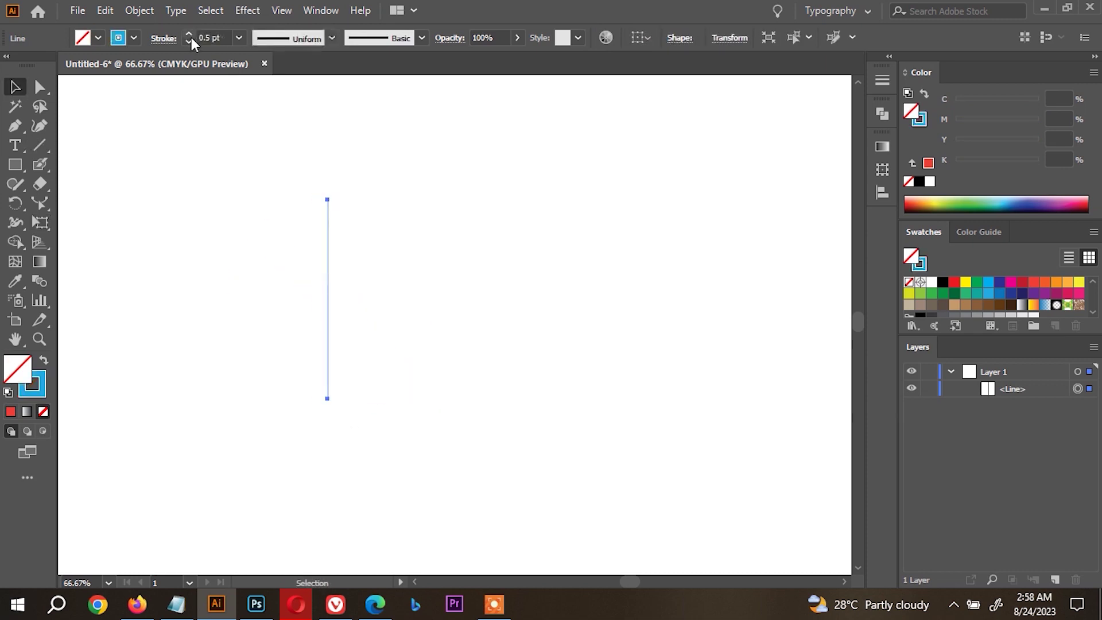
{"action": "left_click", "coordinate": [297, 39]}
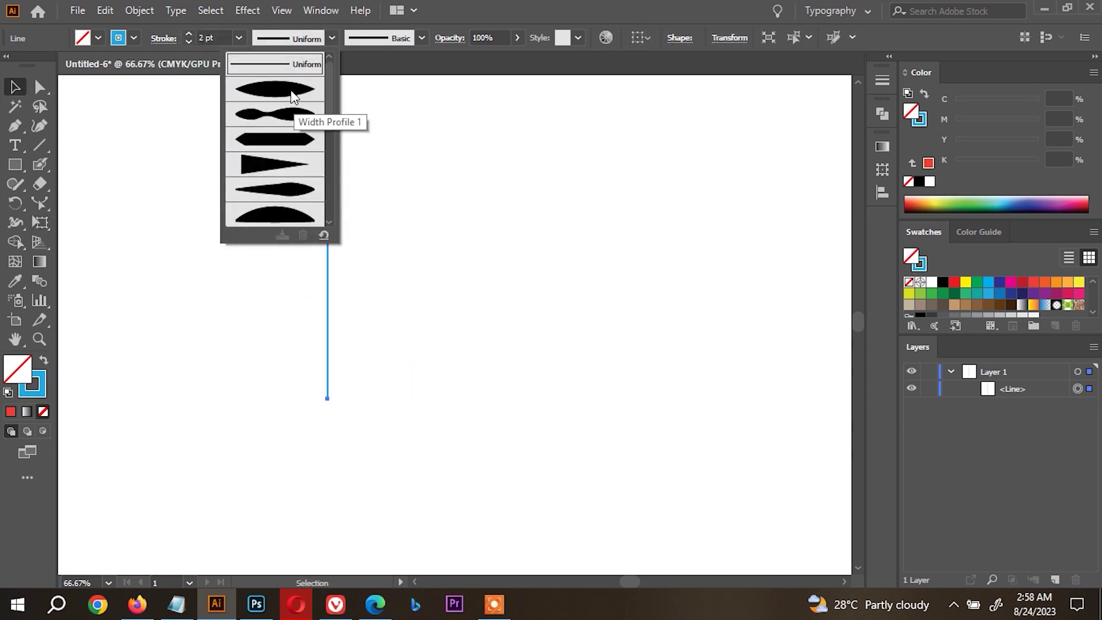
{"action": "left_click", "coordinate": [294, 91]}
{"action": "left_click", "coordinate": [303, 40]}
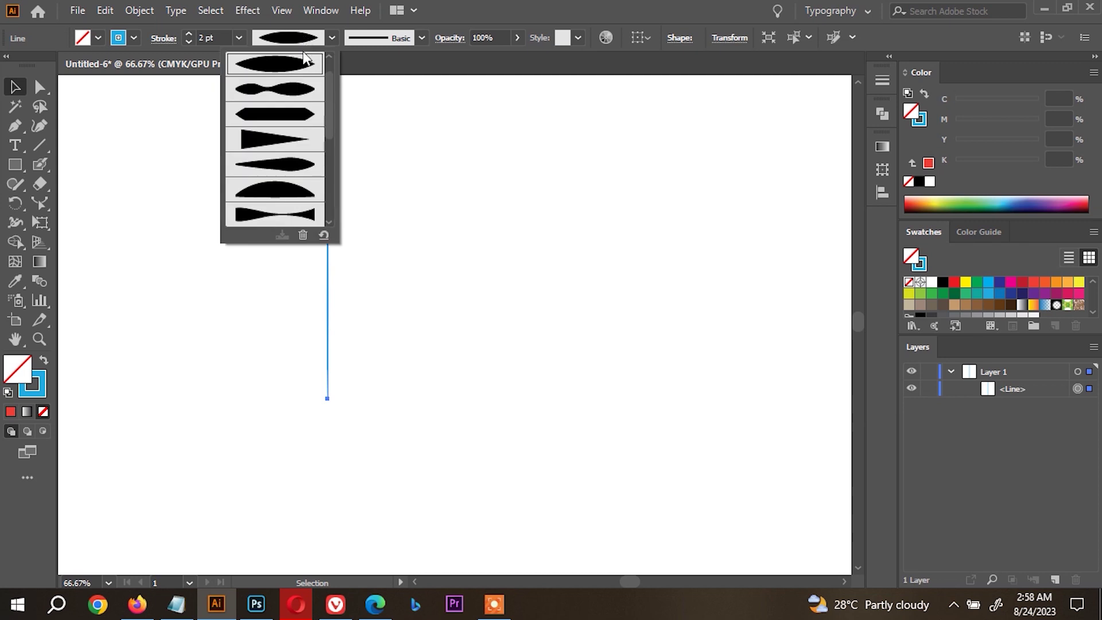
{"action": "left_click", "coordinate": [285, 96]}
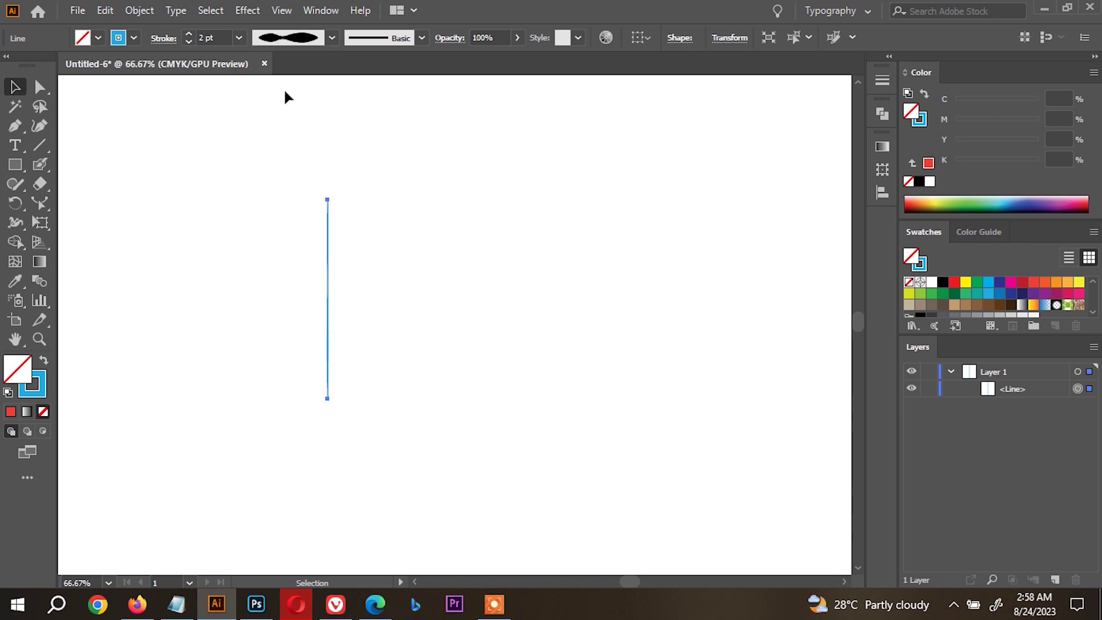
{"action": "left_click", "coordinate": [191, 32]}
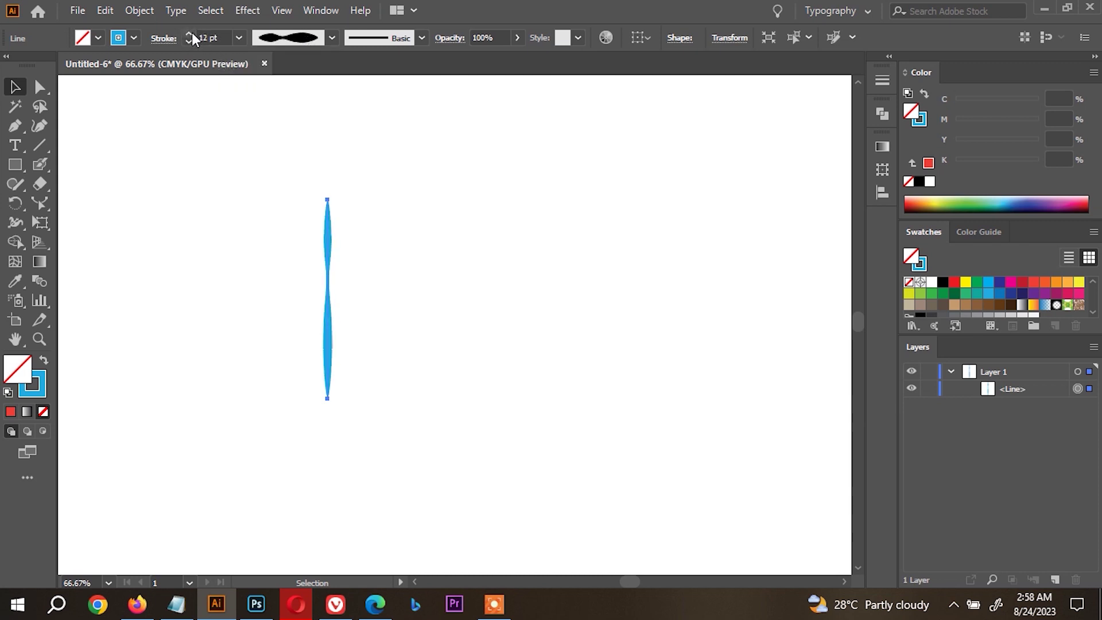
{"action": "left_click", "coordinate": [294, 40]}
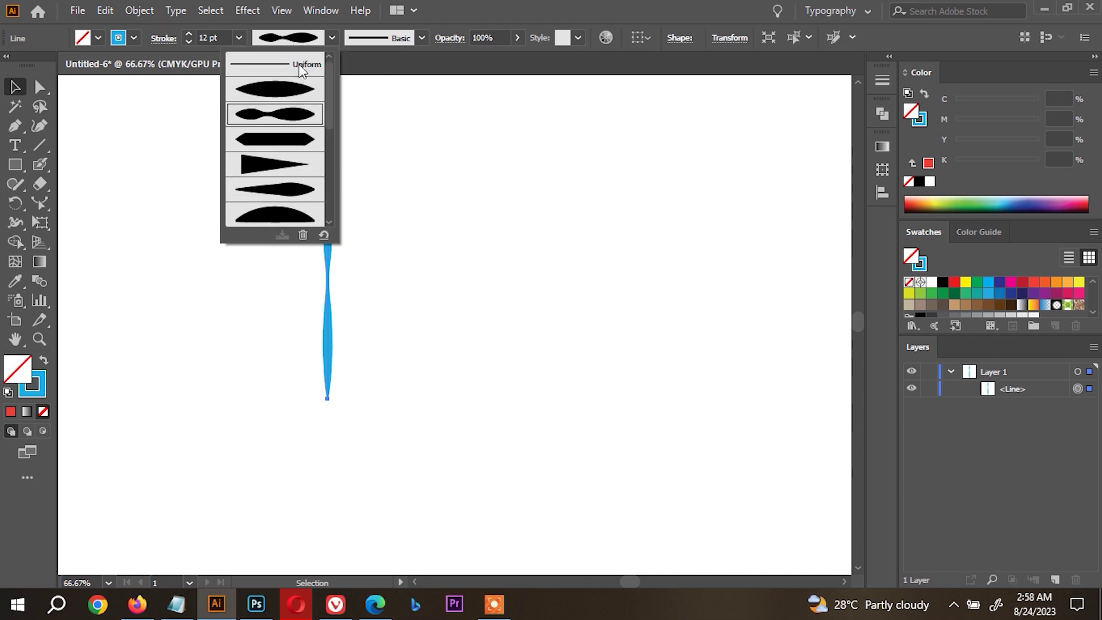
{"action": "left_click", "coordinate": [299, 68]}
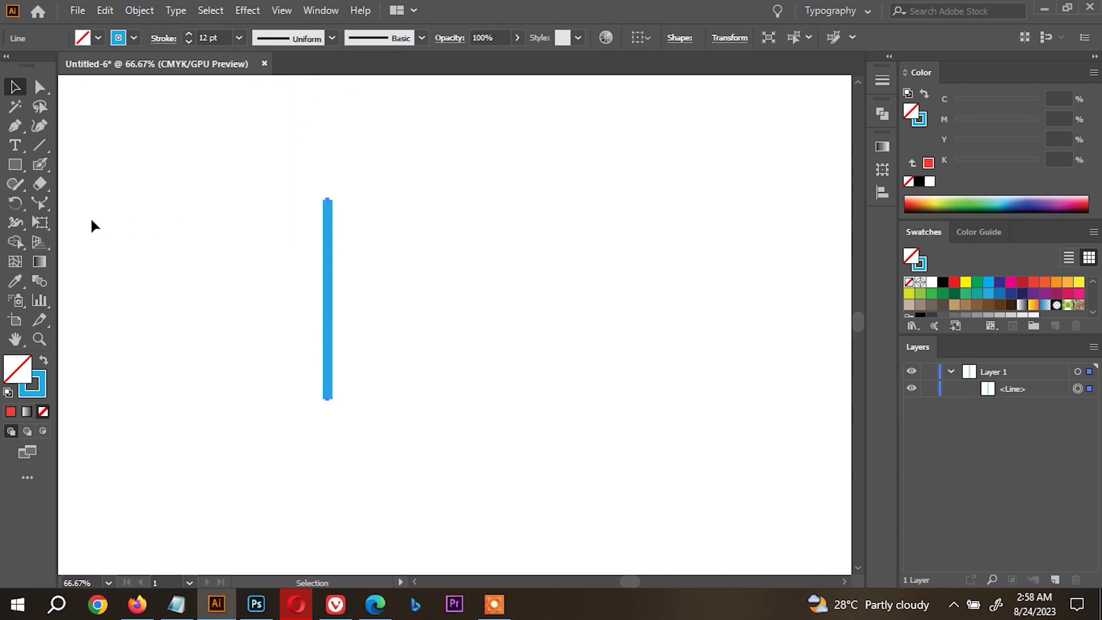
{"action": "left_click", "coordinate": [15, 222]}
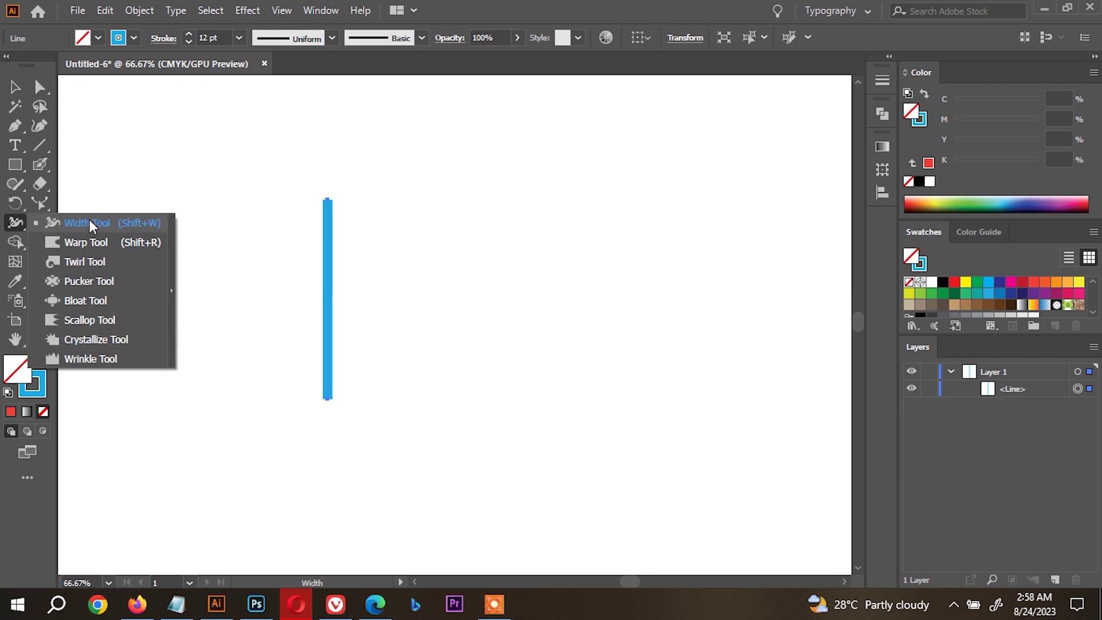
- Widen the line with the Width tool into a vase: tapered top, broad body, widened base undone
{"action": "left_click", "coordinate": [88, 223]}
{"action": "scroll", "coordinate": [230, 234], "scroll_direction": "up", "scroll_amount": 1}
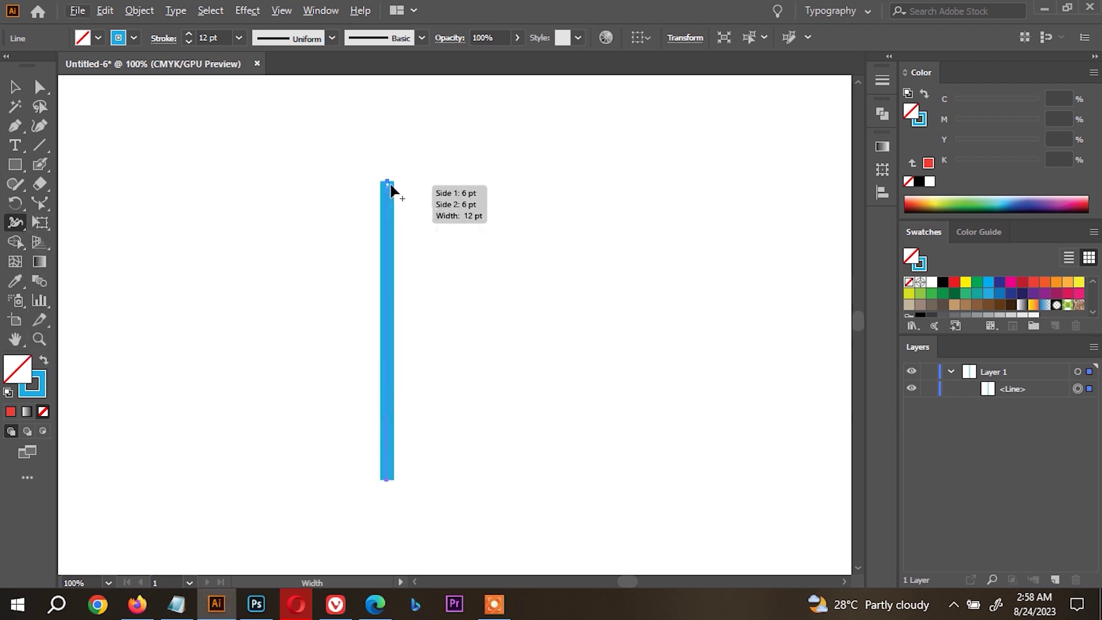
{"action": "mouse_move", "coordinate": [388, 180]}
{"action": "left_mouse_down"}
{"action": "mouse_move", "coordinate": [431, 197]}
{"action": "mouse_move", "coordinate": [398, 211]}
{"action": "left_mouse_up"}
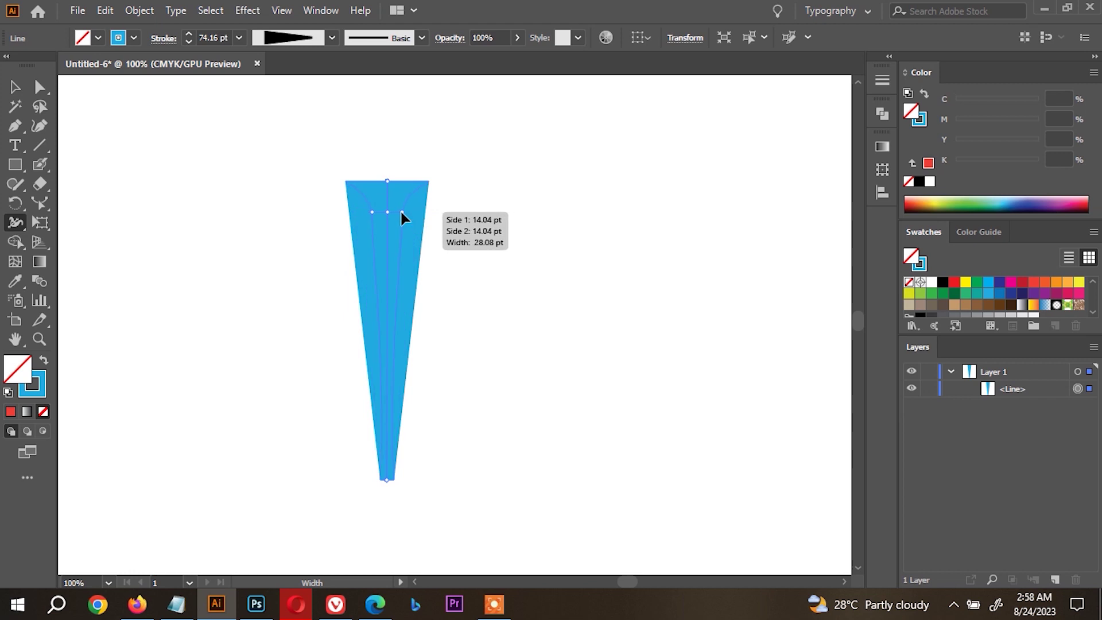
{"action": "left_click_drag", "start_coordinate": [394, 253], "coordinate": [450, 293]}
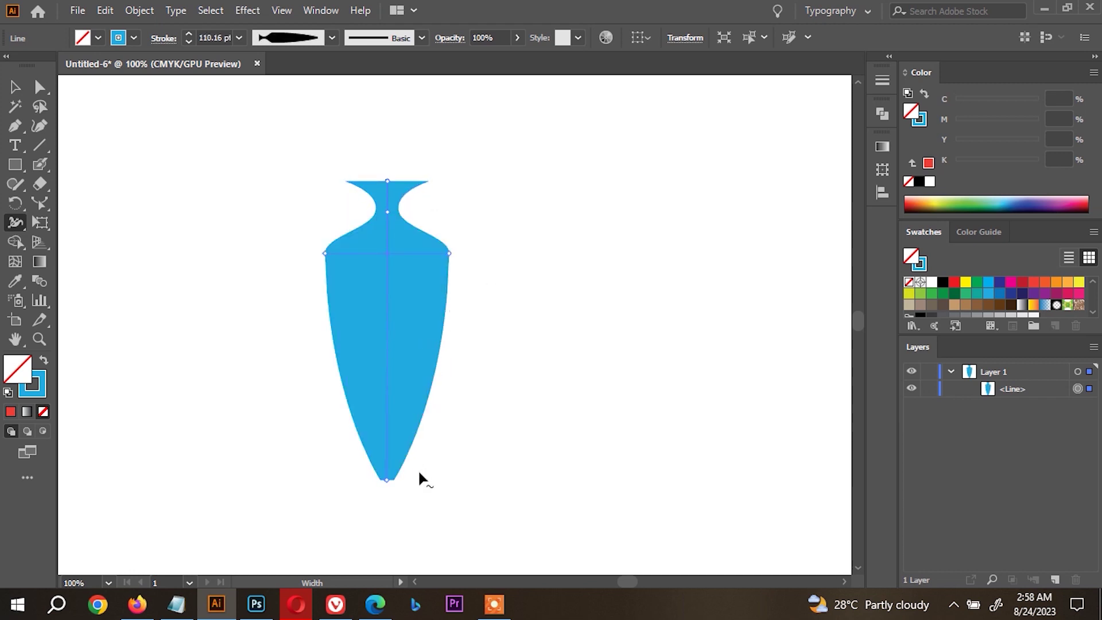
{"action": "left_click_drag", "start_coordinate": [394, 482], "coordinate": [413, 484]}
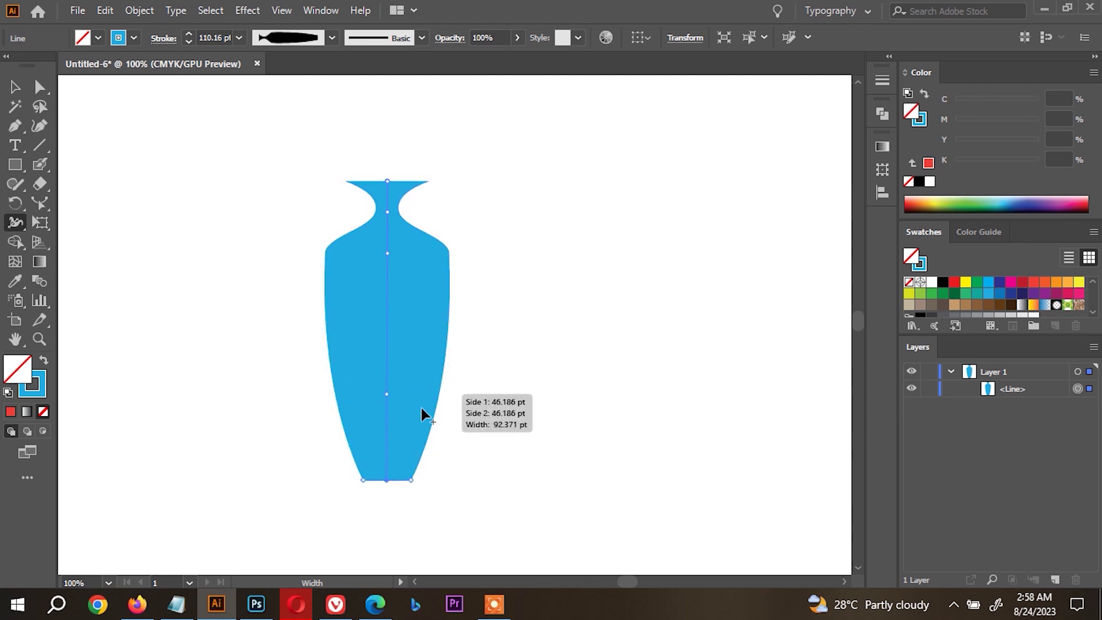
{"action": "key", "text": "ctrl+z"}
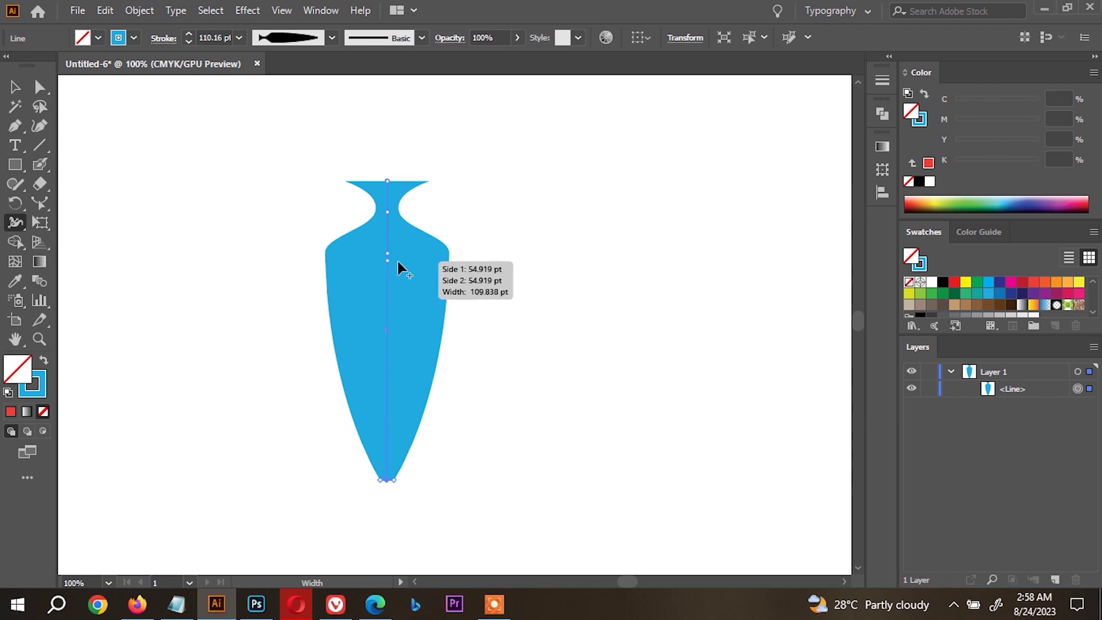
{"action": "left_click", "coordinate": [40, 147]}
- Draw a test line beside the vase, give it a tapered triangle profile, then delete it
{"action": "left_click_drag", "start_coordinate": [611, 181], "coordinate": [632, 432]}
{"action": "key", "text": "v"}
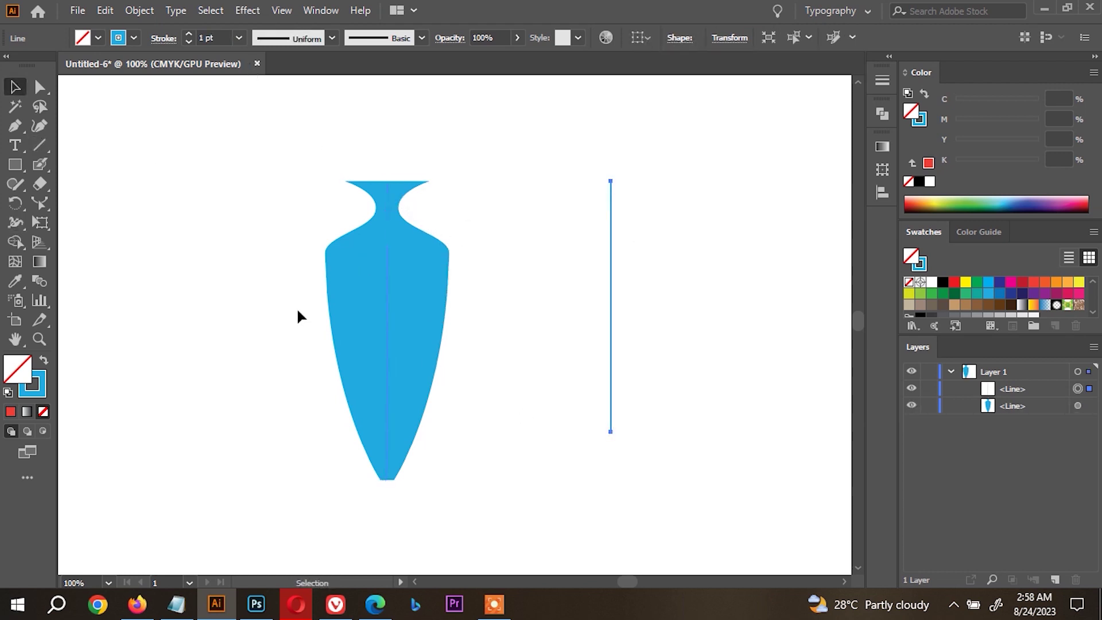
{"action": "left_click", "coordinate": [314, 39]}
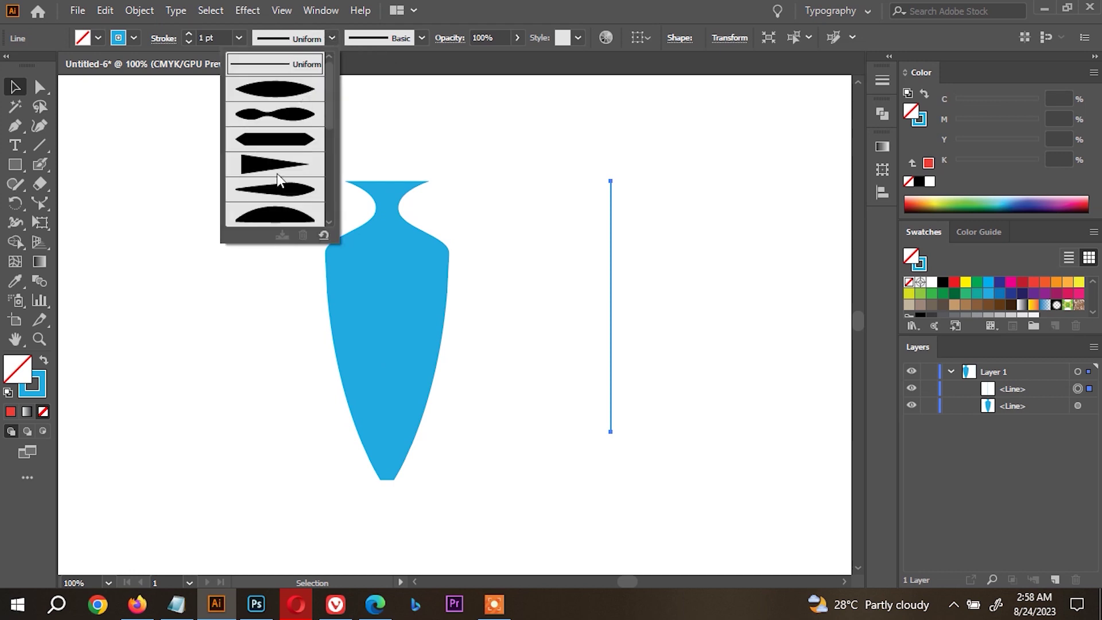
{"action": "left_click", "coordinate": [270, 168]}
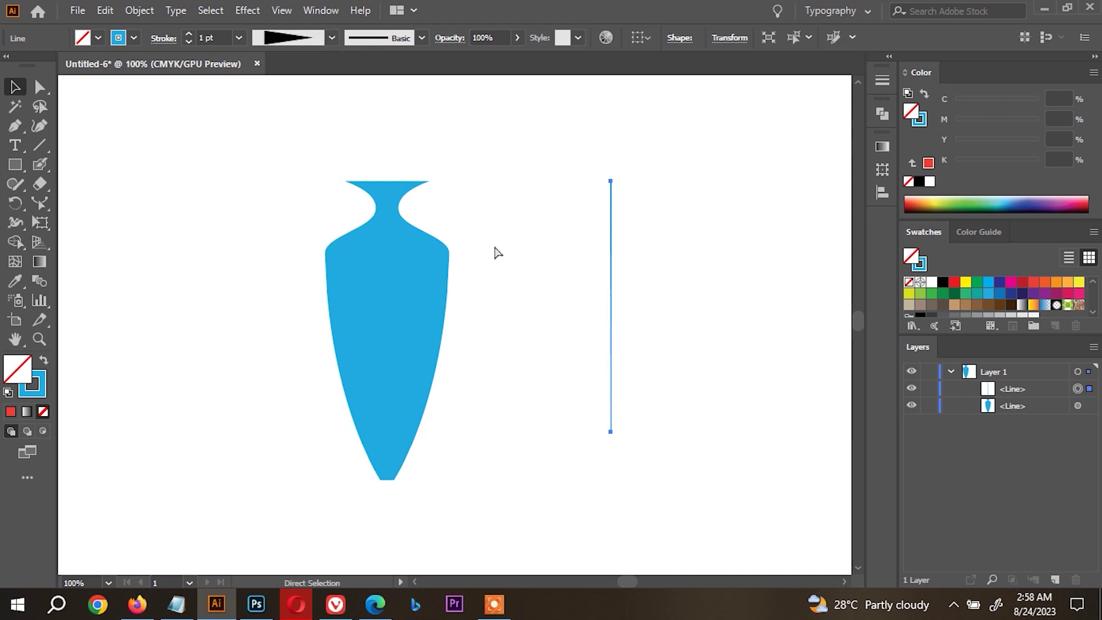
{"action": "key", "text": "Delete"}
- Save the vase stroke as a new width profile, Width Profile9
{"action": "left_click", "coordinate": [346, 312]}
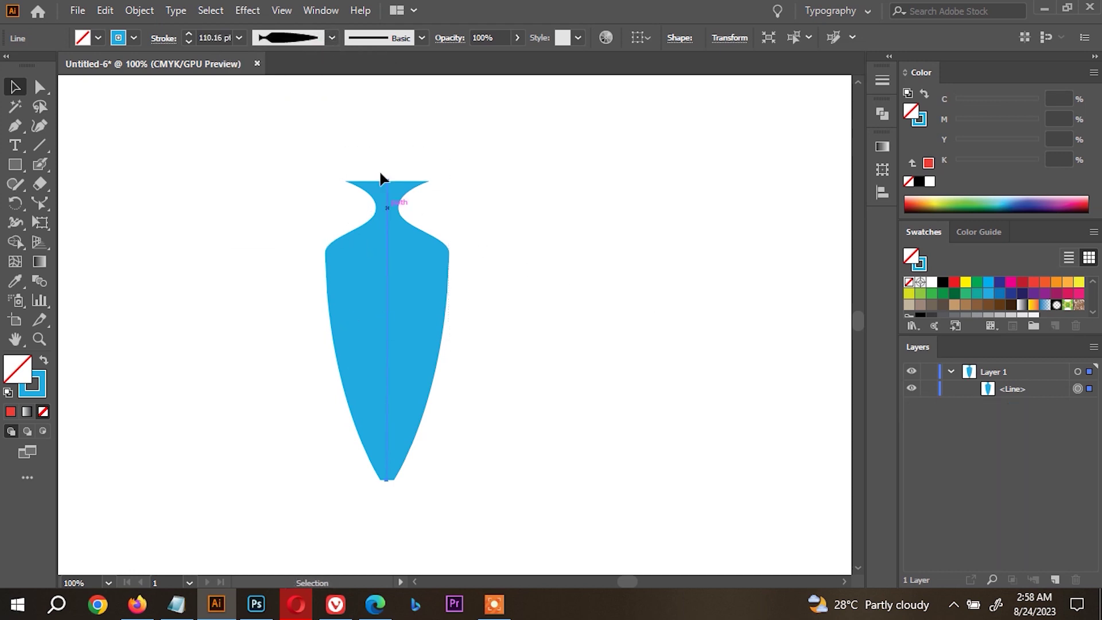
{"action": "left_click", "coordinate": [298, 42]}
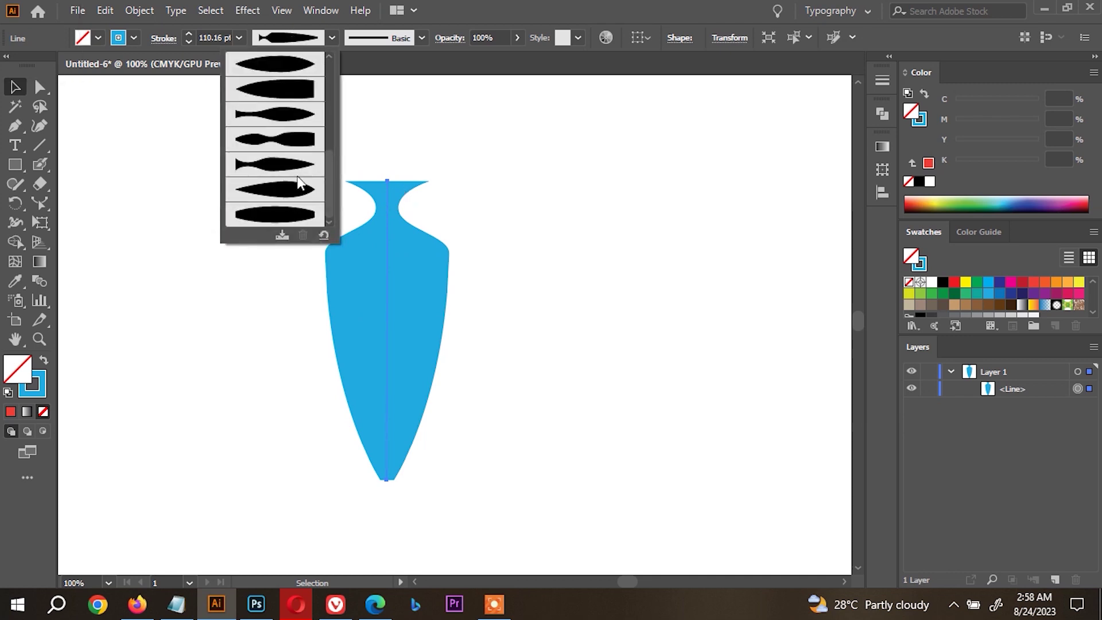
{"action": "left_click", "coordinate": [282, 236]}
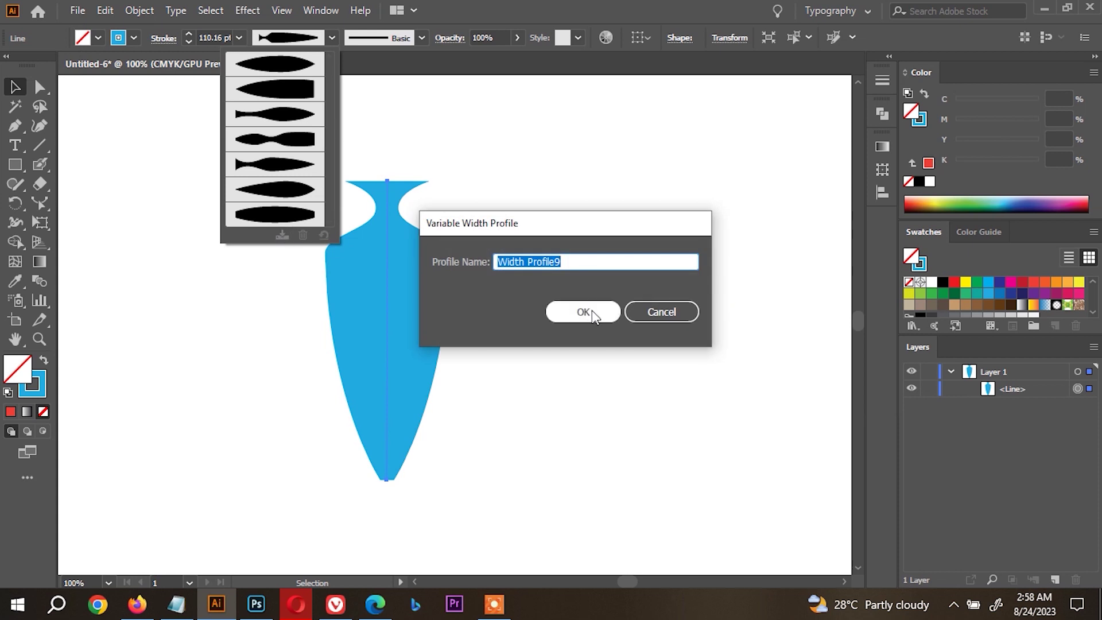
{"action": "left_click", "coordinate": [573, 313]}
{"action": "left_click", "coordinate": [309, 50]}
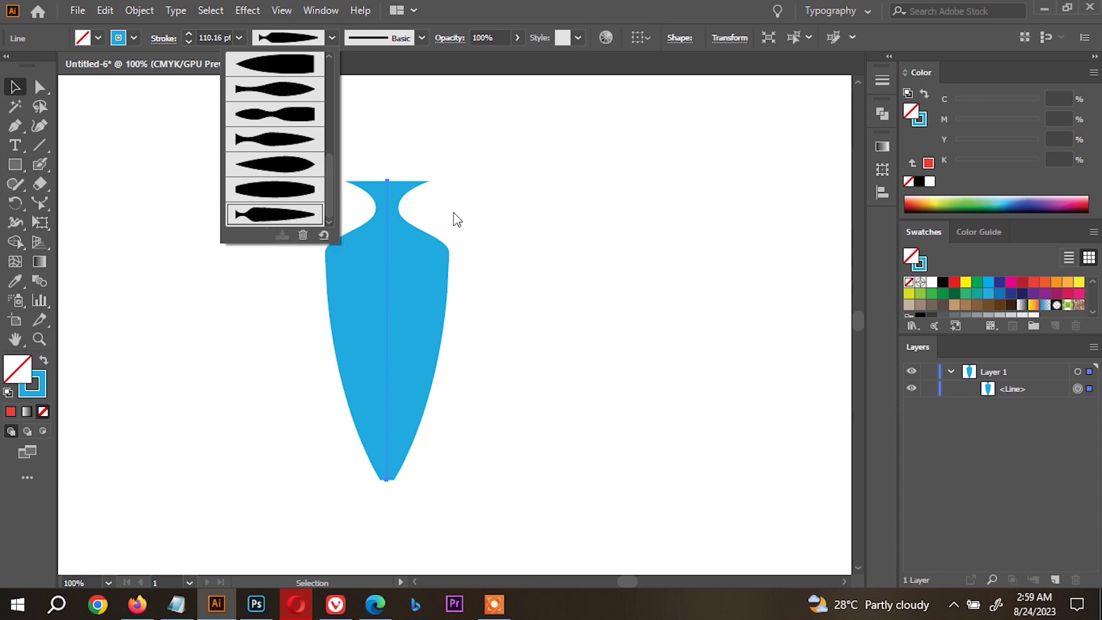
{"action": "left_click", "coordinate": [198, 165]}
- Draw a second vertical line, apply the saved vase profile, and thicken it to about 77 pt
{"action": "left_click", "coordinate": [36, 148]}
{"action": "left_click_drag", "start_coordinate": [551, 167], "coordinate": [566, 416]}
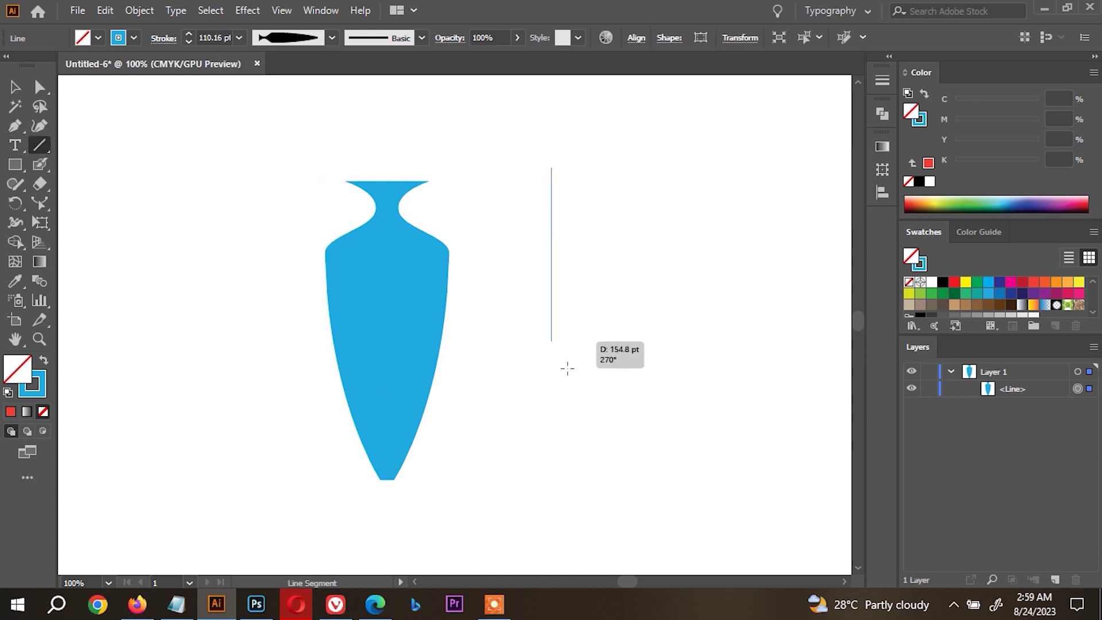
{"action": "left_click", "coordinate": [301, 34]}
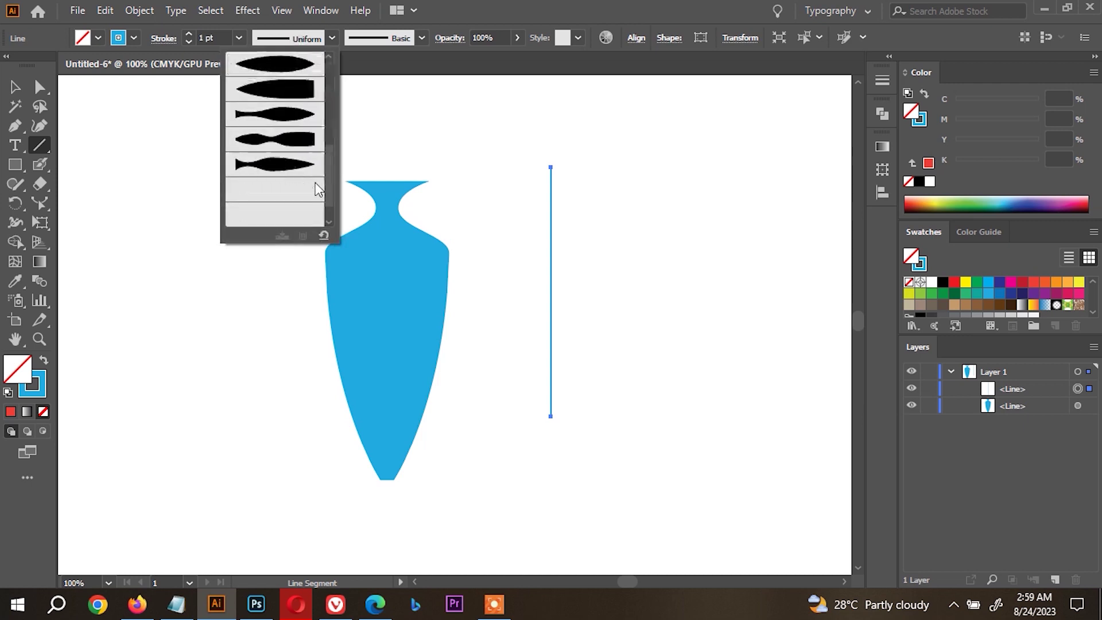
{"action": "left_click", "coordinate": [276, 215]}
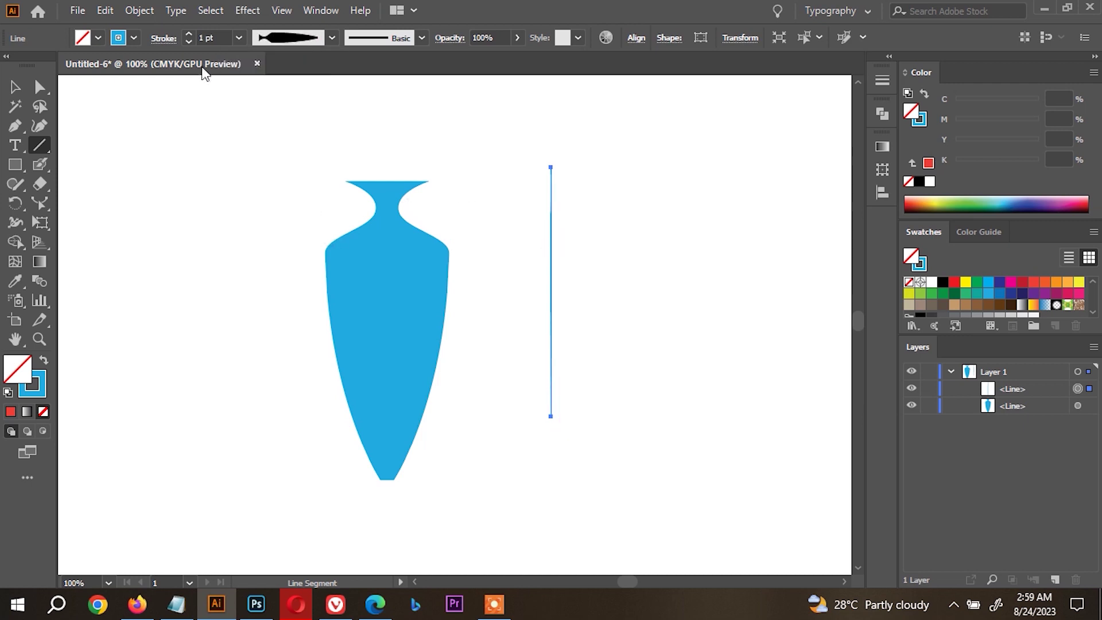
{"action": "double_click", "coordinate": [207, 37]}
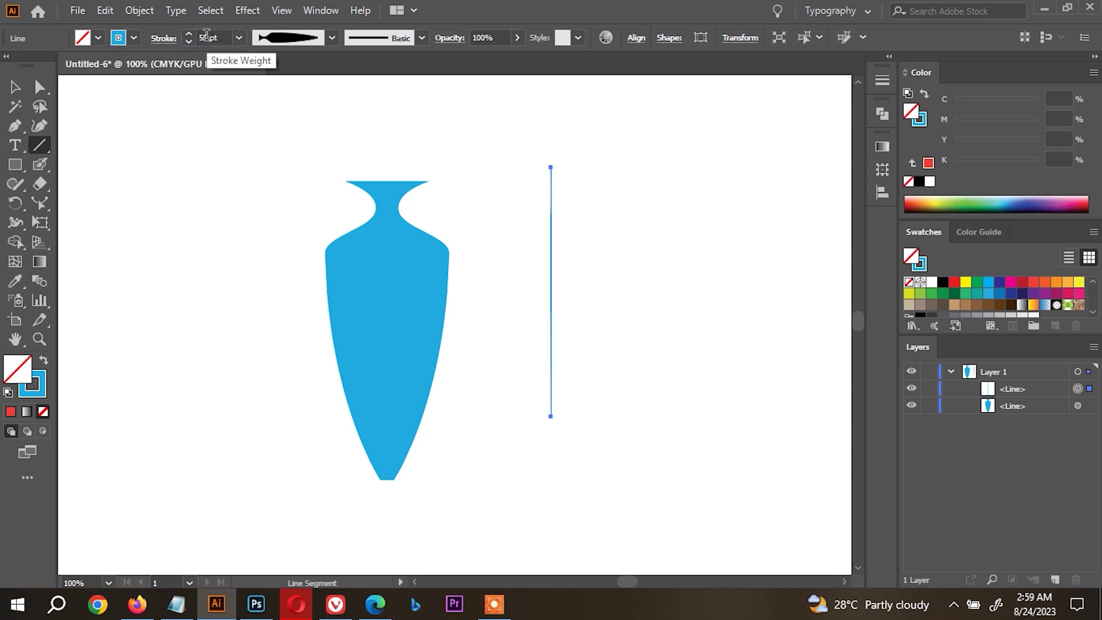
{"action": "key", "text": "Return"}
{"action": "left_click", "coordinate": [191, 33]}
{"action": "left_click", "coordinate": [191, 32]}
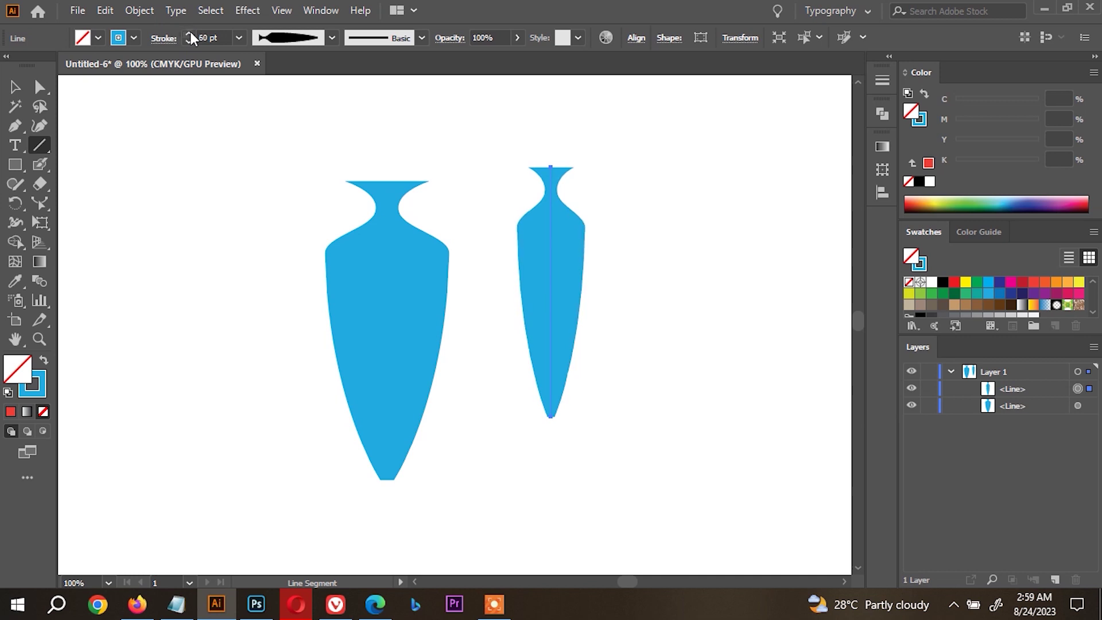
{"action": "left_click", "coordinate": [191, 33]}
{"action": "left_click", "coordinate": [191, 33]}
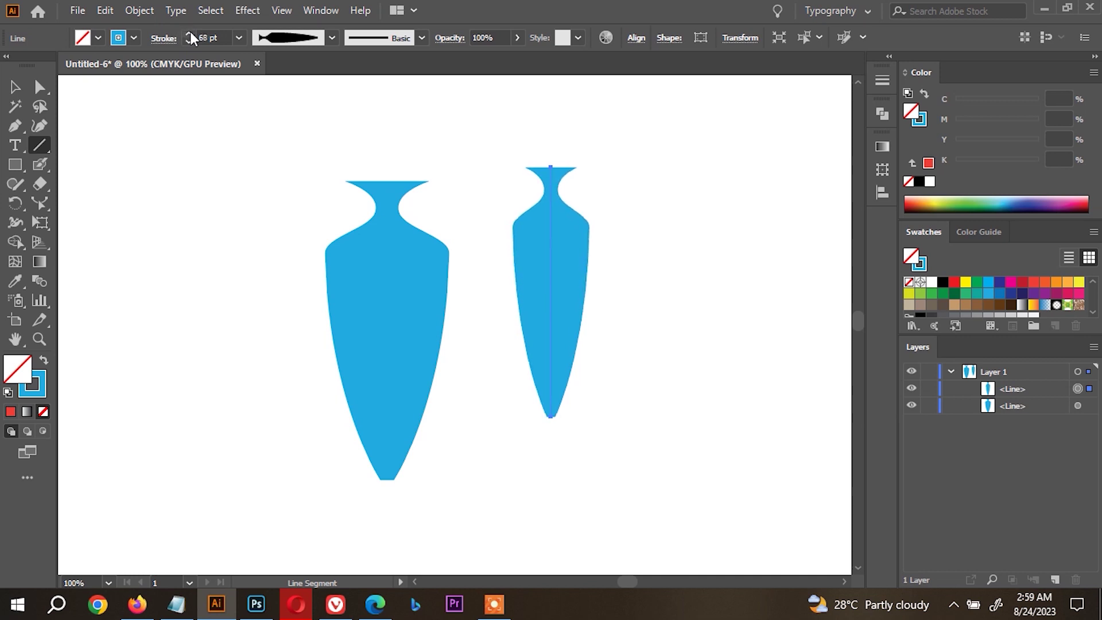
{"action": "left_click", "coordinate": [191, 33]}
- Select both vases and delete them
{"action": "key", "text": "v"}
{"action": "key", "text": "ctrl+a"}
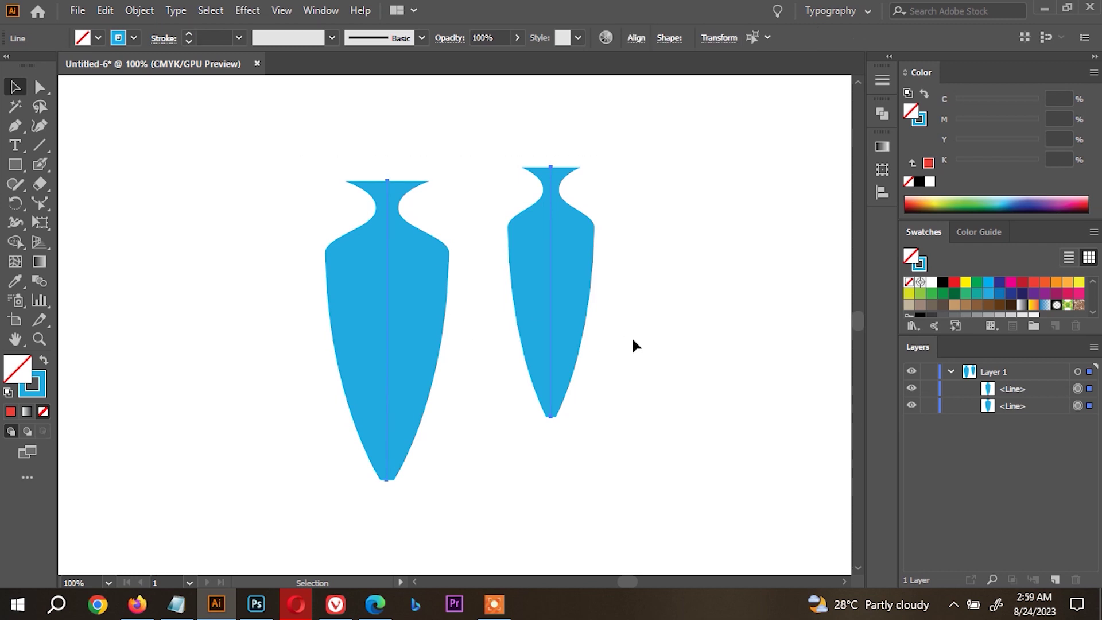
{"action": "key", "text": "Delete"}
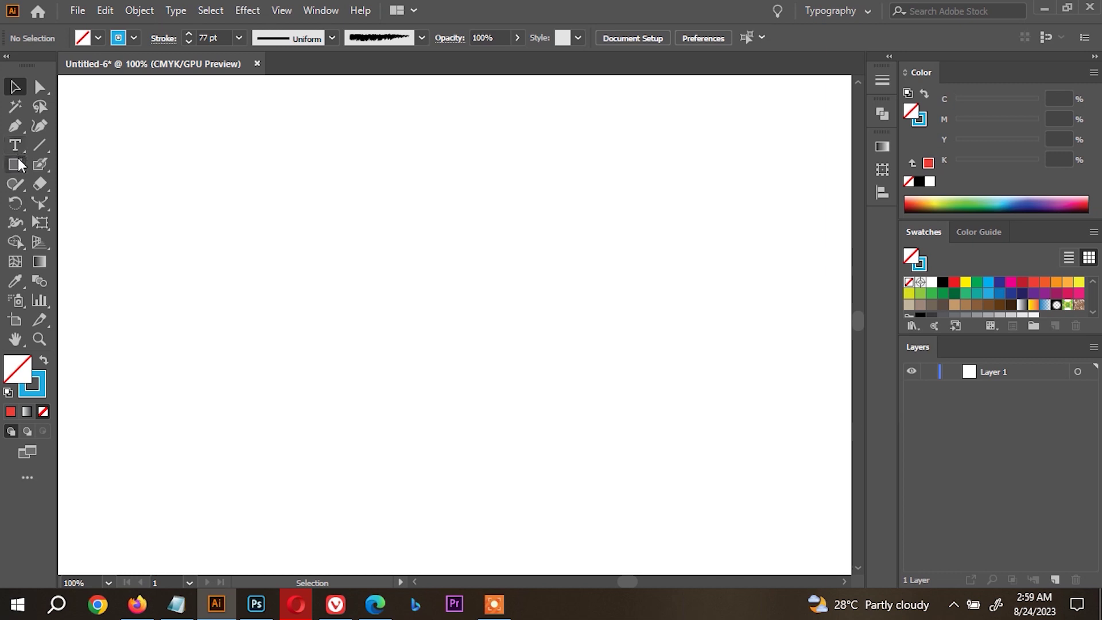
- Draw a square on the artboard and make it solid blue with no outline
{"action": "right_click", "coordinate": [17, 228]}
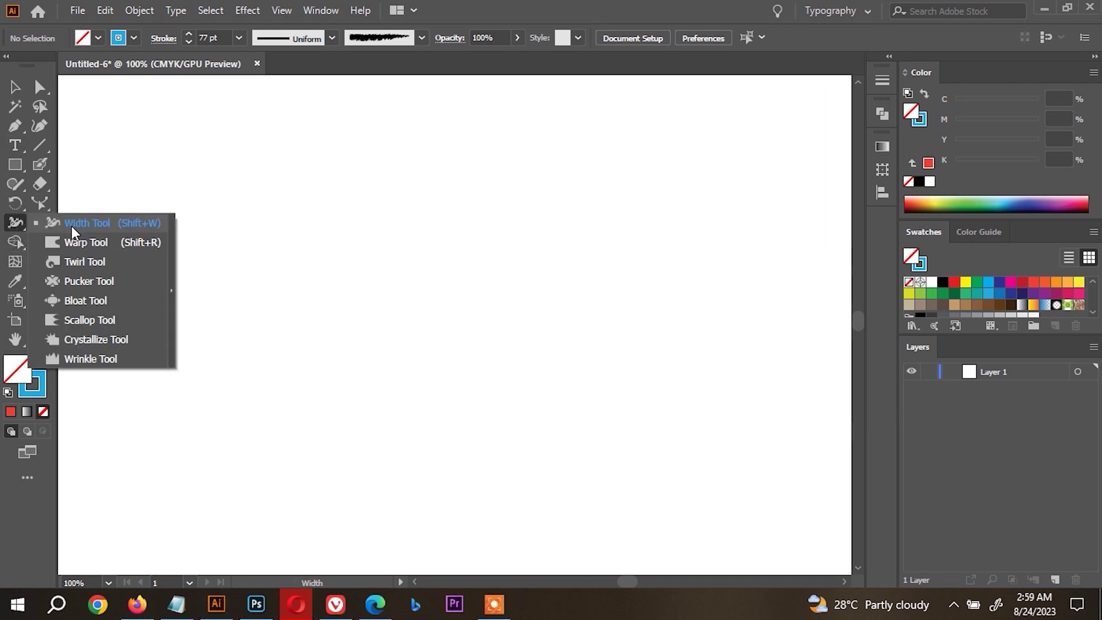
{"action": "left_click", "coordinate": [15, 166]}
{"action": "left_click_drag", "start_coordinate": [335, 253], "coordinate": [266, 185]}
{"action": "scroll", "coordinate": [270, 255], "scroll_direction": "up", "scroll_amount": 1}
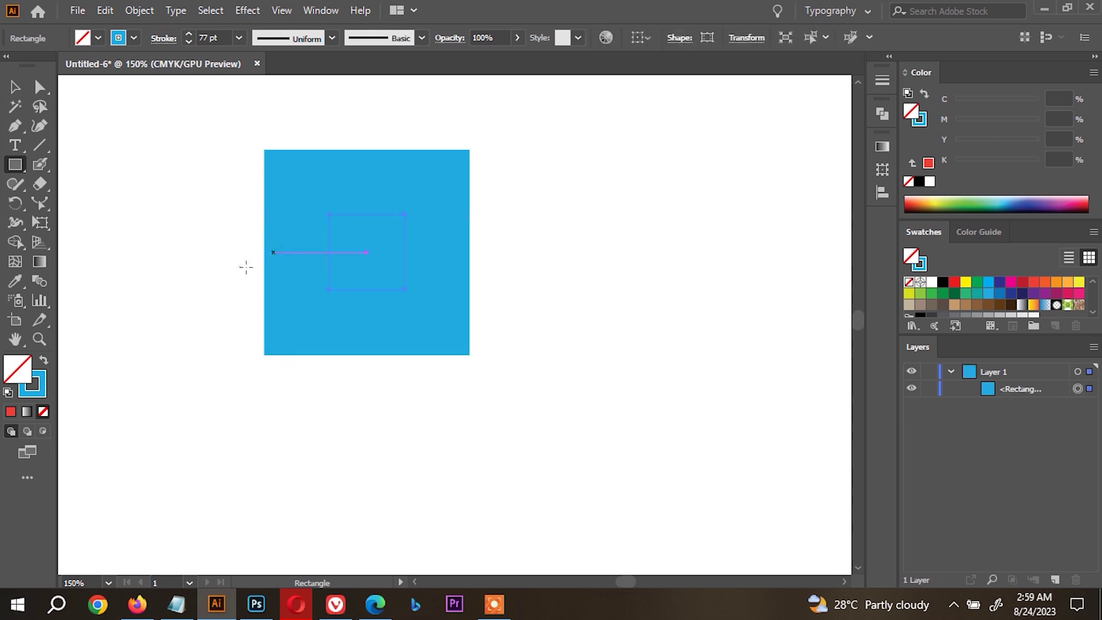
{"action": "left_click", "coordinate": [46, 362]}
{"action": "scroll", "coordinate": [327, 278], "scroll_direction": "up", "scroll_amount": 1}
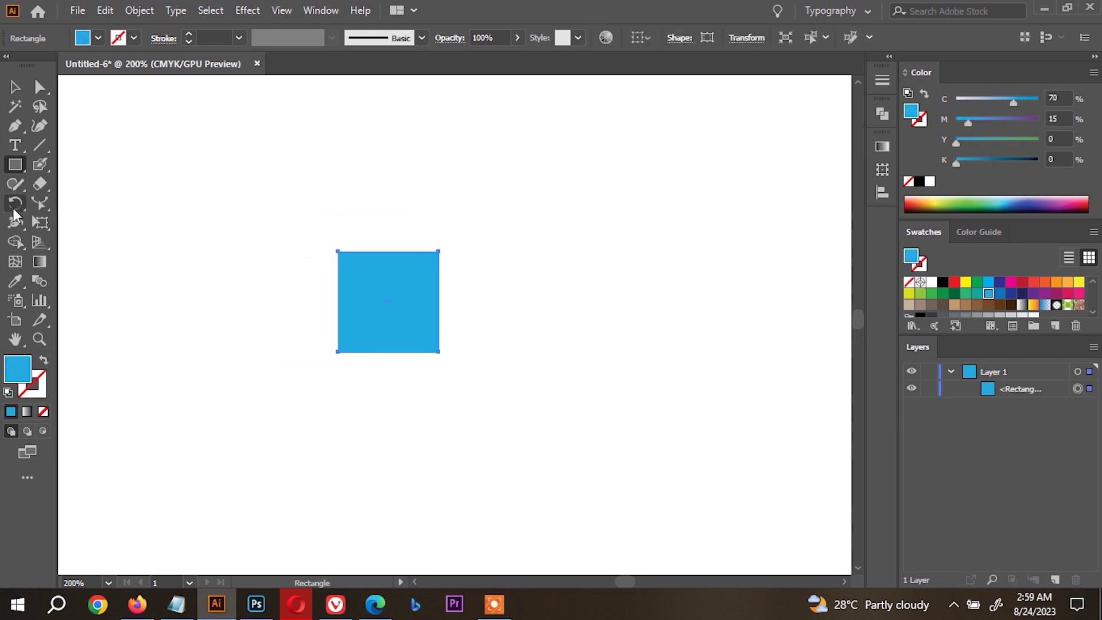
- Warp the blue square into a curved sliver, then undo back to the square
{"action": "right_click", "coordinate": [15, 223]}
{"action": "left_click", "coordinate": [57, 239]}
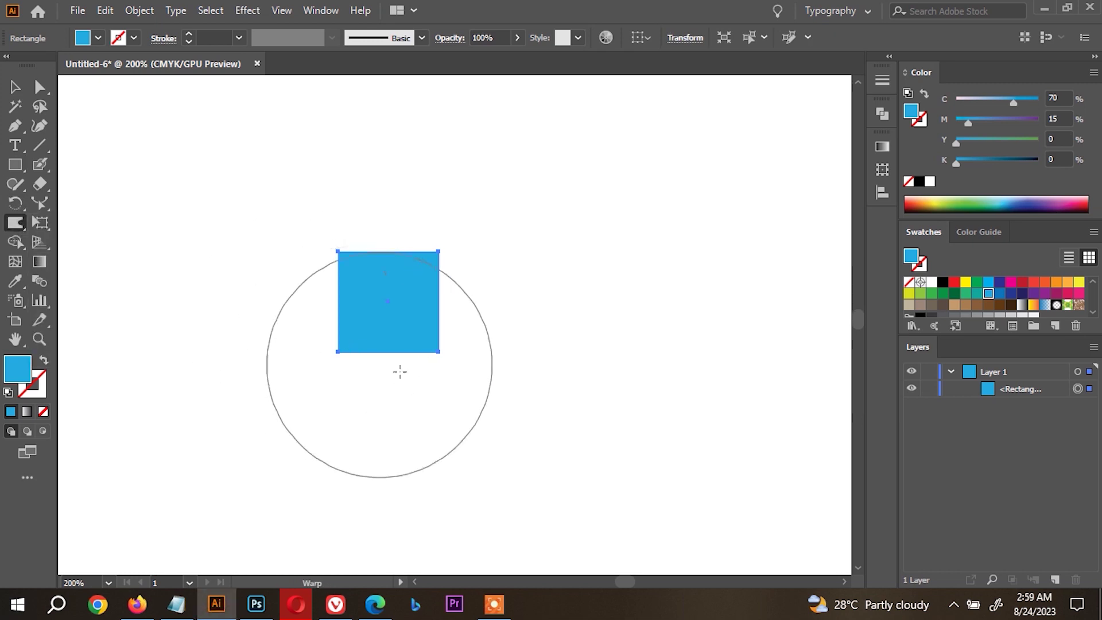
{"action": "mouse_move", "coordinate": [364, 341]}
{"action": "left_mouse_down"}
{"action": "mouse_move", "coordinate": [325, 315]}
{"action": "mouse_move", "coordinate": [470, 275]}
{"action": "mouse_move", "coordinate": [418, 288]}
{"action": "mouse_move", "coordinate": [393, 308]}
{"action": "mouse_move", "coordinate": [375, 289]}
{"action": "mouse_move", "coordinate": [408, 298]}
{"action": "mouse_move", "coordinate": [330, 300]}
{"action": "mouse_move", "coordinate": [440, 288]}
{"action": "mouse_move", "coordinate": [388, 298]}
{"action": "mouse_move", "coordinate": [382, 315]}
{"action": "mouse_move", "coordinate": [300, 315]}
{"action": "mouse_move", "coordinate": [381, 316]}
{"action": "mouse_move", "coordinate": [384, 297]}
{"action": "mouse_move", "coordinate": [423, 275]}
{"action": "left_mouse_up"}
{"action": "key", "text": "v"}
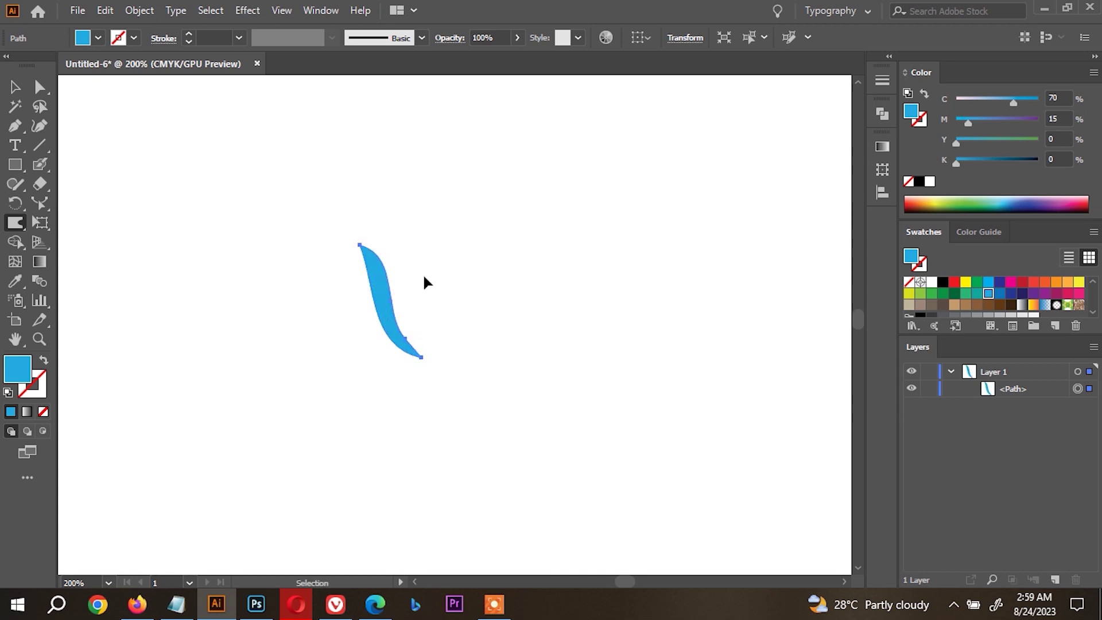
{"action": "key", "text": "ctrl+z"}
{"action": "key", "text": "ctrl+z"}
{"action": "key", "text": "ctrl+z"}
{"action": "key", "text": "ctrl+z"}
{"action": "key", "text": "ctrl+z"}
{"action": "key", "text": "ctrl+z"}
{"action": "key", "text": "ctrl+z"}
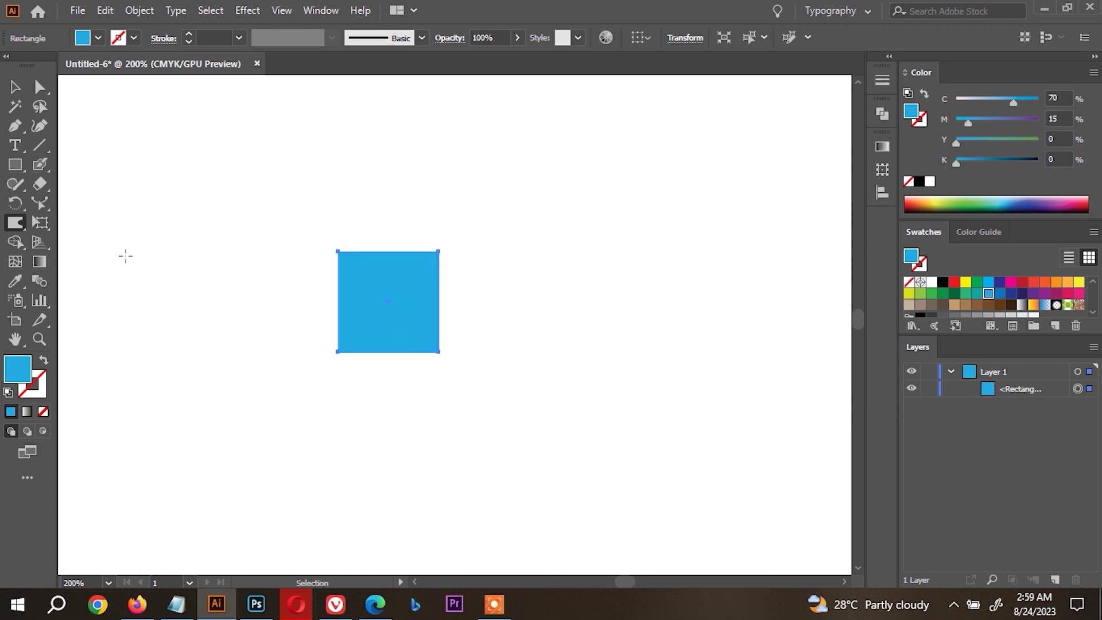
- Twirl the square into a spiral, then undo back to the plain square
{"action": "left_click_drag", "start_coordinate": [16, 222], "coordinate": [70, 259]}
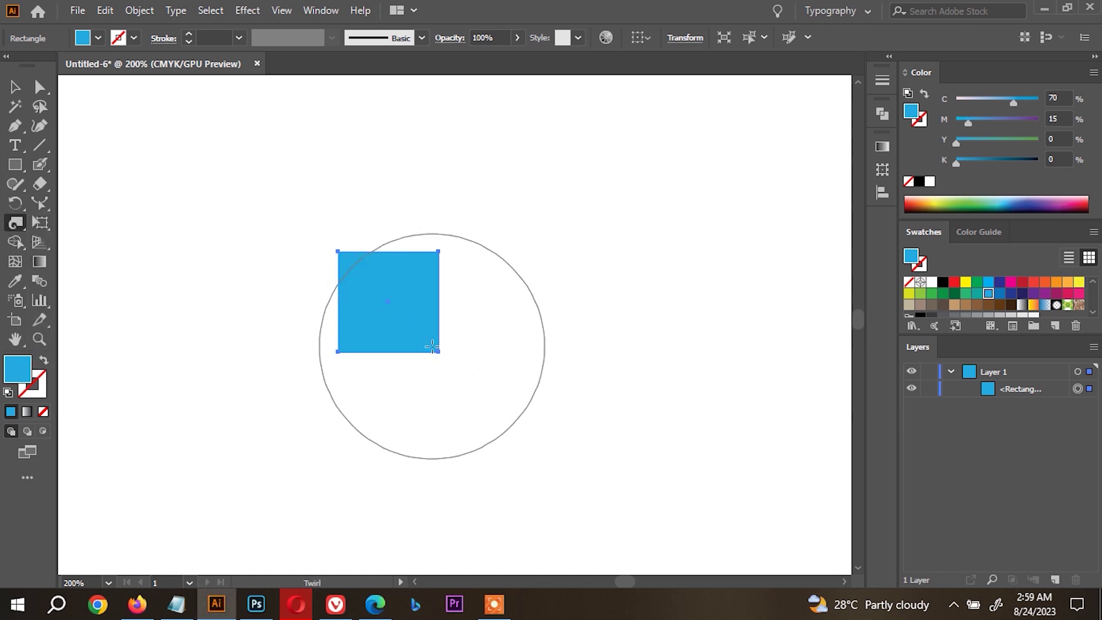
{"action": "left_click_drag", "start_coordinate": [432, 346], "coordinate": [431, 346]}
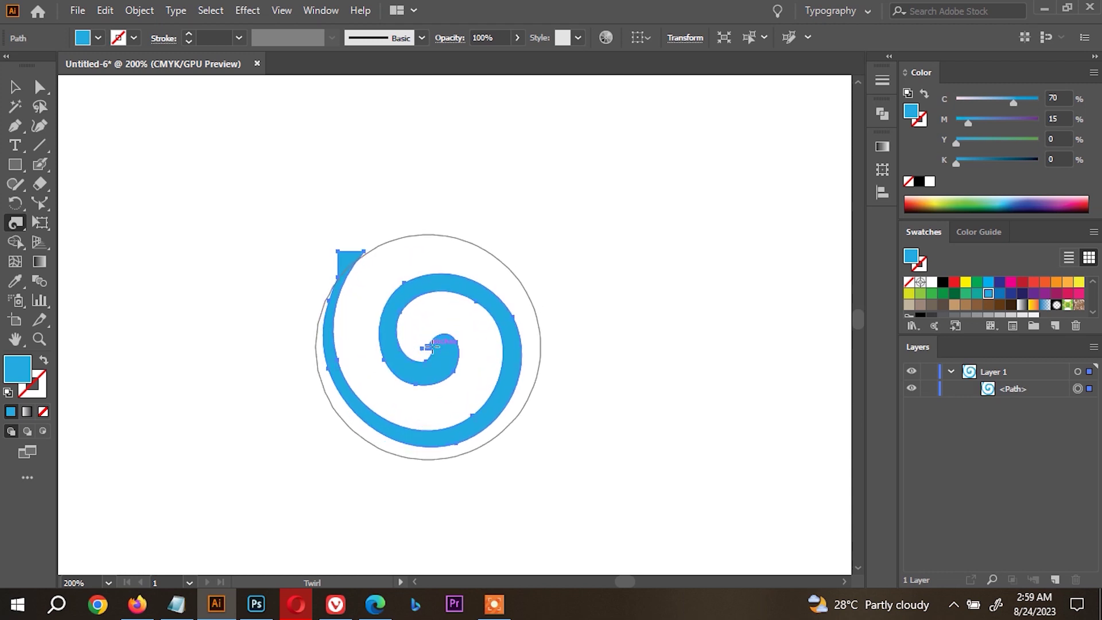
{"action": "left_click_drag", "start_coordinate": [432, 346], "coordinate": [432, 346]}
{"action": "key", "text": "ctrl+z"}
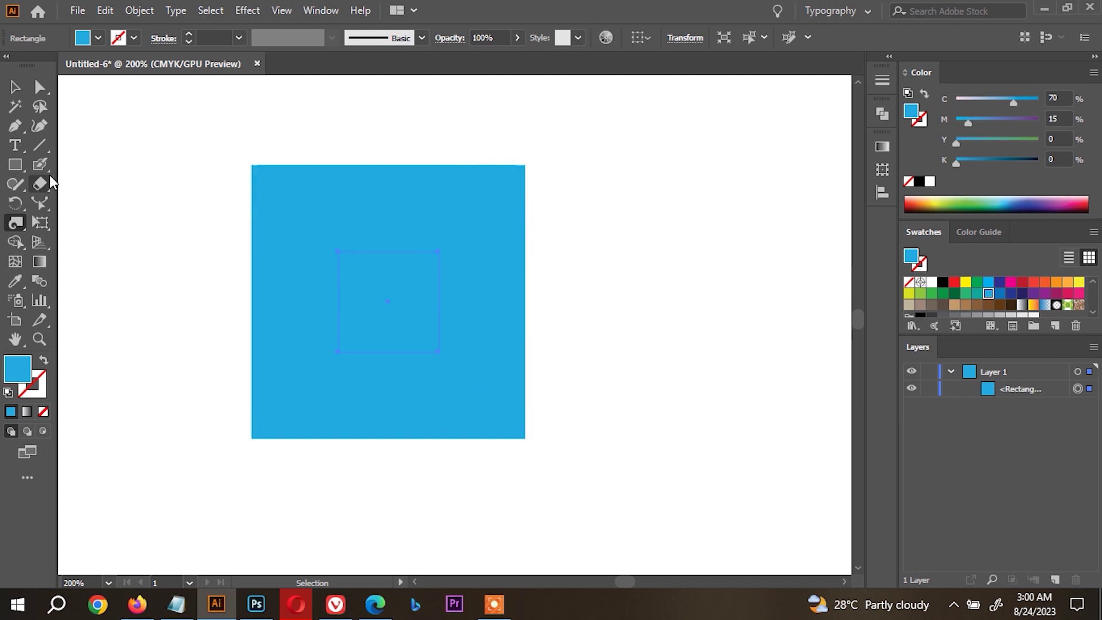
{"action": "key", "text": "ctrl+z"}
- Pucker the square into a four-pointed star, then undo it
{"action": "left_click", "coordinate": [22, 230]}
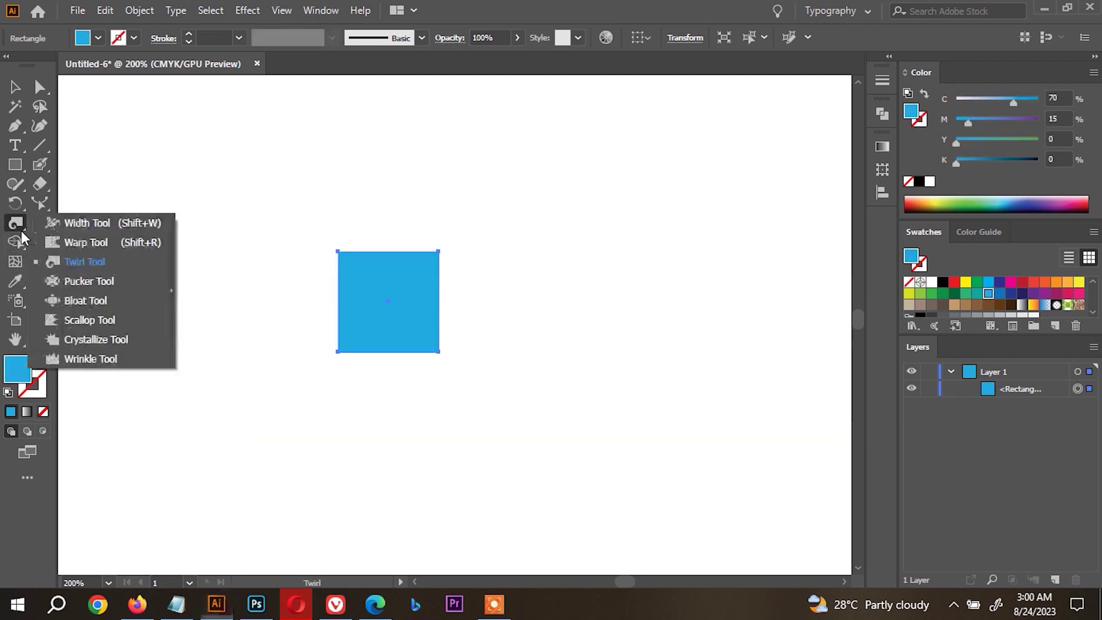
{"action": "left_click", "coordinate": [85, 281]}
{"action": "mouse_move", "coordinate": [381, 307]}
{"action": "left_mouse_down"}
{"action": "mouse_move", "coordinate": [420, 328]}
{"action": "mouse_move", "coordinate": [386, 303]}
{"action": "left_mouse_up"}
{"action": "key", "text": "ctrl+z"}
{"action": "key", "text": "ctrl+z"}
{"action": "key", "text": "ctrl+z"}
{"action": "key", "text": "ctrl+z"}
{"action": "key", "text": "ctrl+z"}
{"action": "key", "text": "ctrl+z"}
{"action": "key", "text": "ctrl+plus"}
- Bloat the square into a rounded blob twice, undoing each, then pick the Scallop tool
{"action": "left_click_drag", "start_coordinate": [15, 223], "coordinate": [95, 298]}
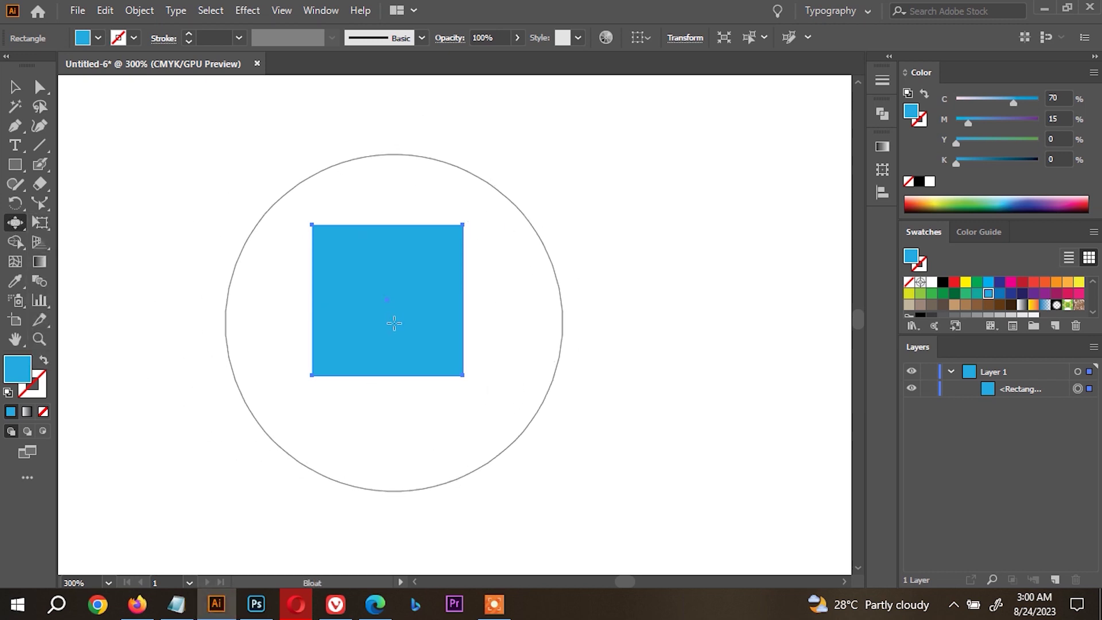
{"action": "left_click_drag", "start_coordinate": [394, 323], "coordinate": [394, 327]}
{"action": "key", "text": "ctrl+z"}
{"action": "key", "text": "ctrl+z"}
{"action": "left_click_drag", "start_coordinate": [443, 365], "coordinate": [438, 362]}
{"action": "key", "text": "ctrl+z"}
{"action": "key", "text": "ctrl+z"}
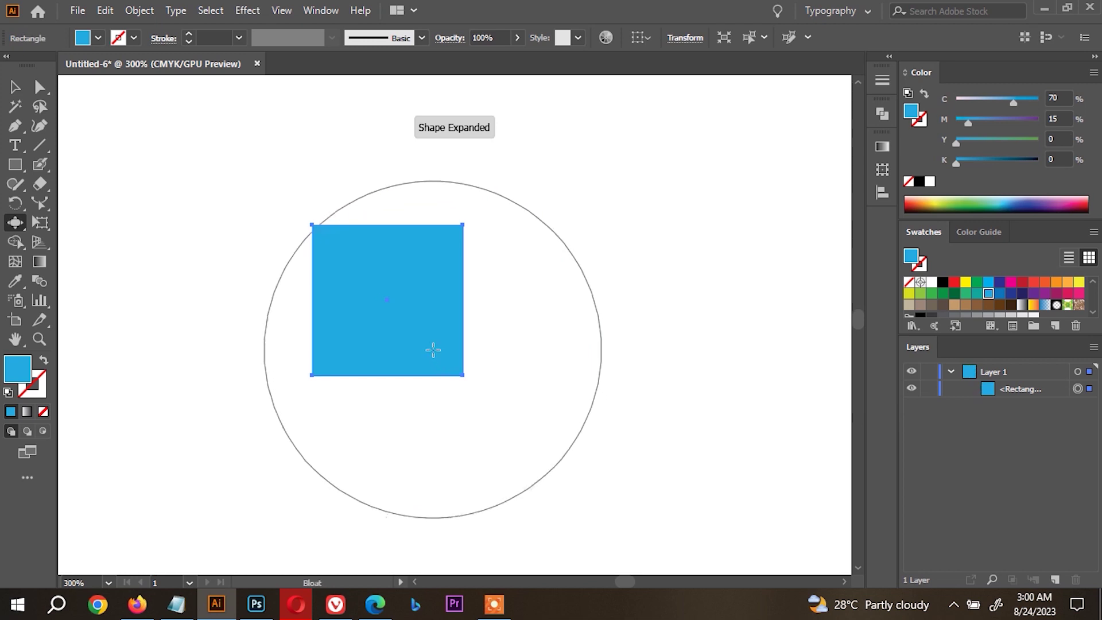
{"action": "left_click_drag", "start_coordinate": [15, 234], "coordinate": [91, 319]}
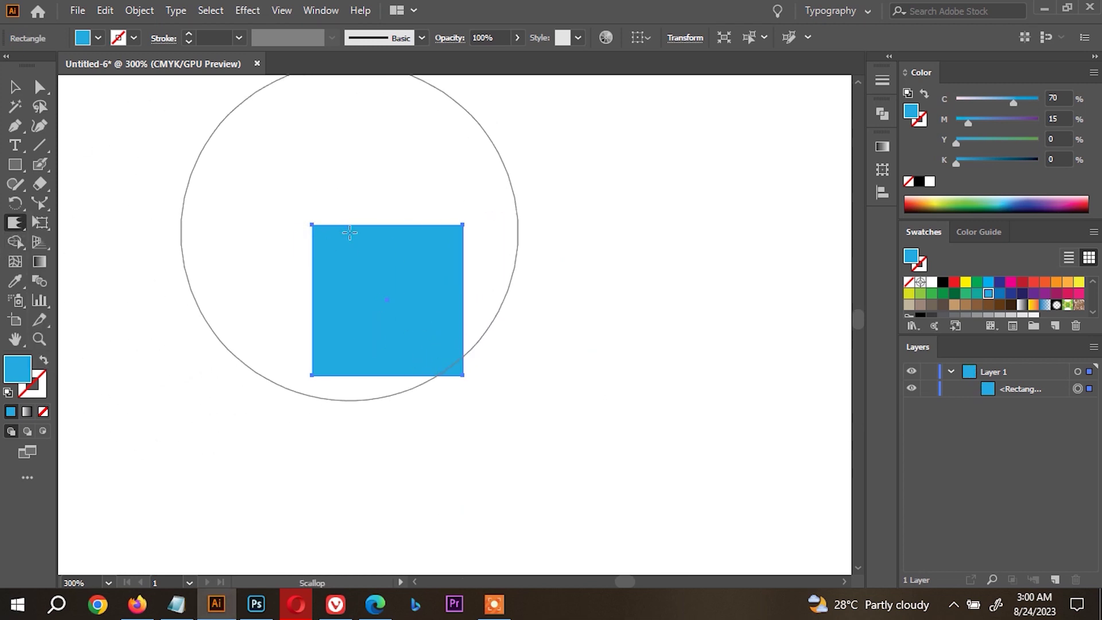
- Scallop the square into a spiky splash and star shapes, undoing each attempt
{"action": "left_click_drag", "start_coordinate": [347, 234], "coordinate": [391, 321]}
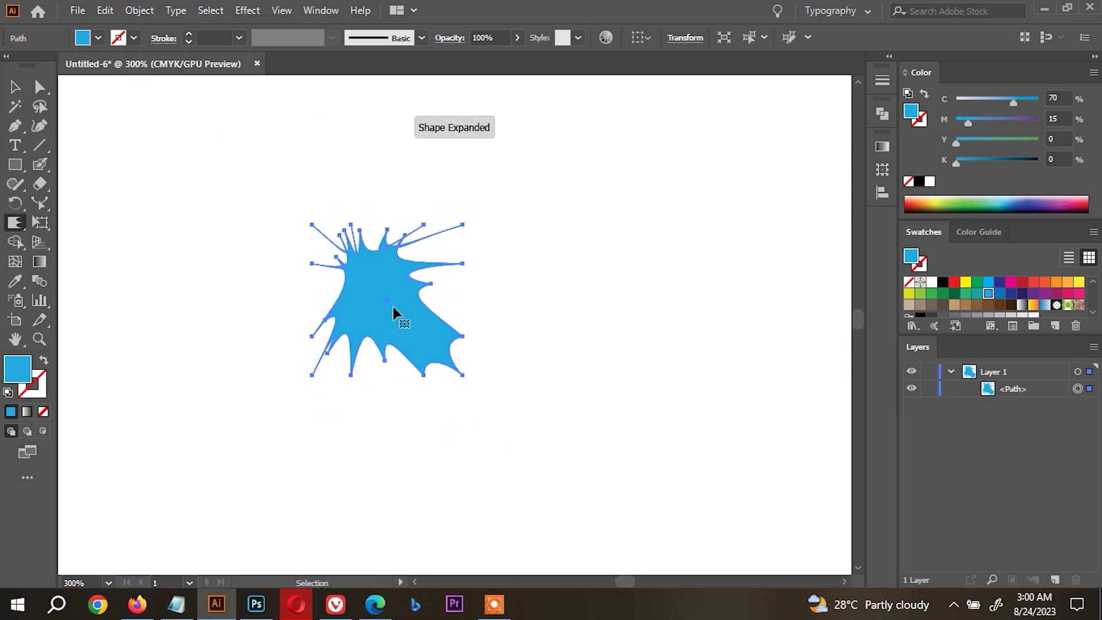
{"action": "key", "text": "ctrl+z"}
{"action": "left_click", "coordinate": [378, 292]}
{"action": "key", "text": "ctrl+z"}
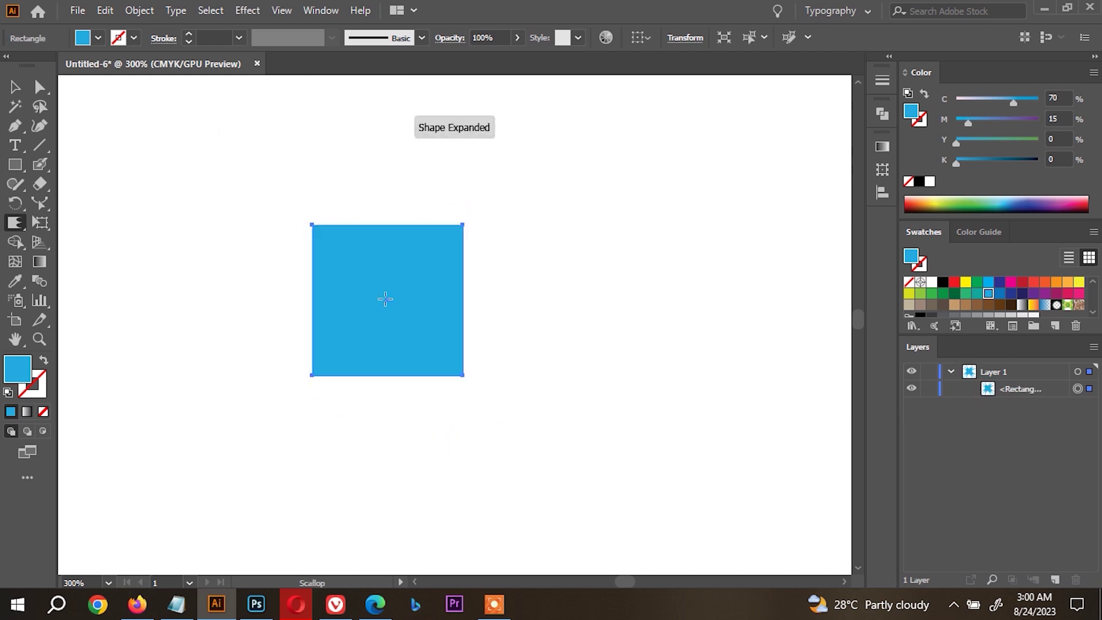
{"action": "left_click", "coordinate": [386, 299]}
{"action": "key", "text": "ctrl+z"}
- Scallop the square repeatedly into a deeper star, then undo the extra scalloping
{"action": "left_click", "coordinate": [386, 299]}
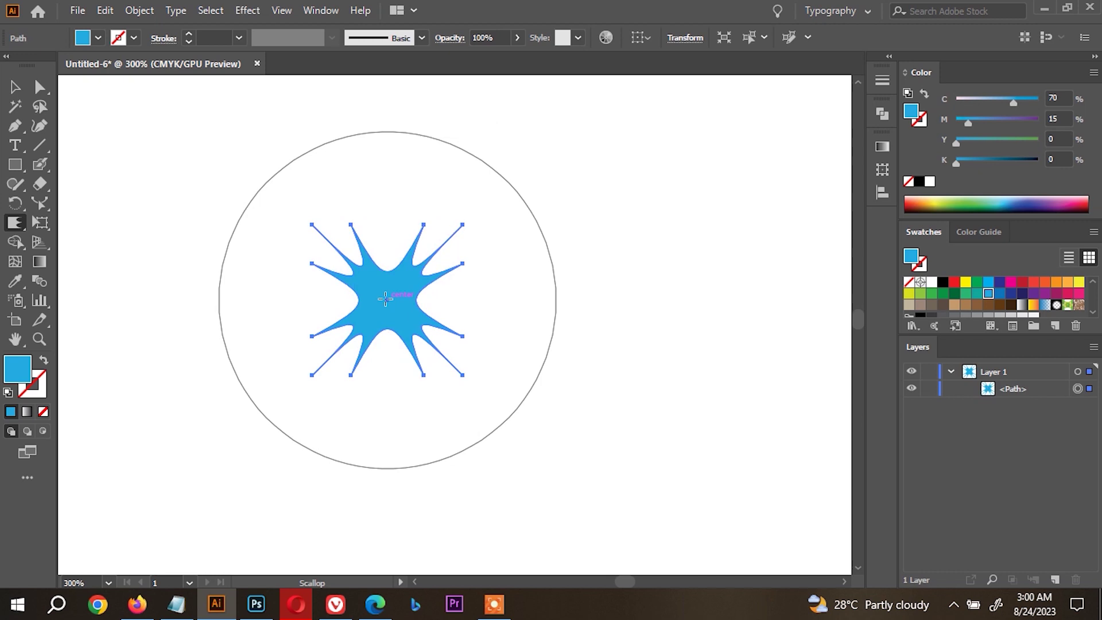
{"action": "left_click", "coordinate": [385, 299]}
{"action": "left_click", "coordinate": [386, 298]}
{"action": "key", "text": "ctrl+z"}
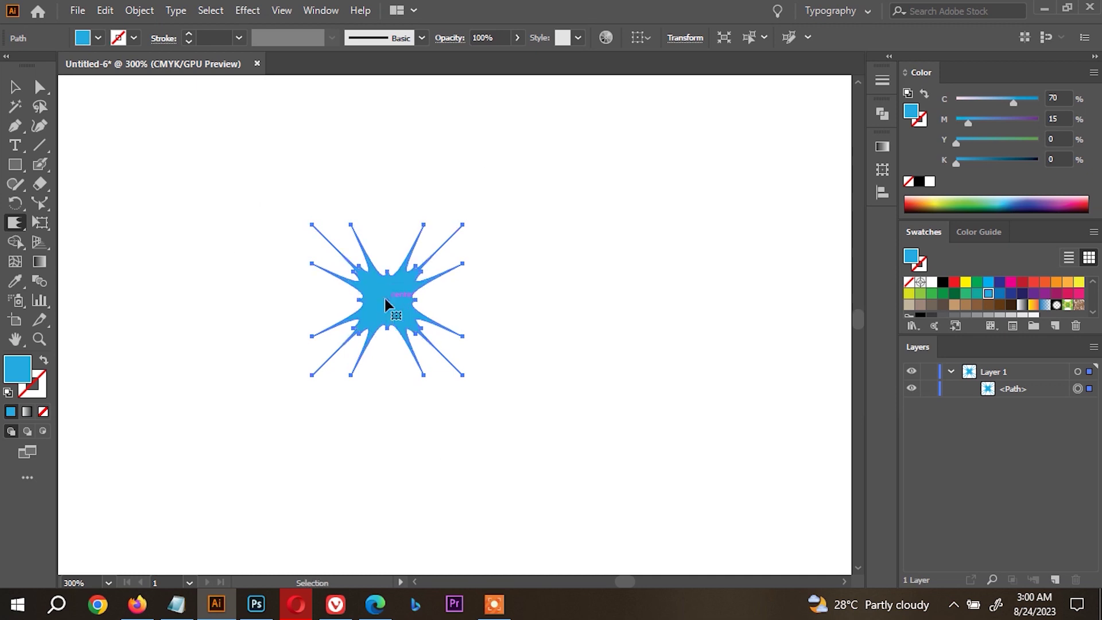
{"action": "key", "text": "ctrl+z"}
{"action": "key", "text": "ctrl+z"}
- Try milder and spikier scallop stars, then restore the plain blue square
{"action": "left_click", "coordinate": [385, 299]}
{"action": "key", "text": "ctrl+z"}
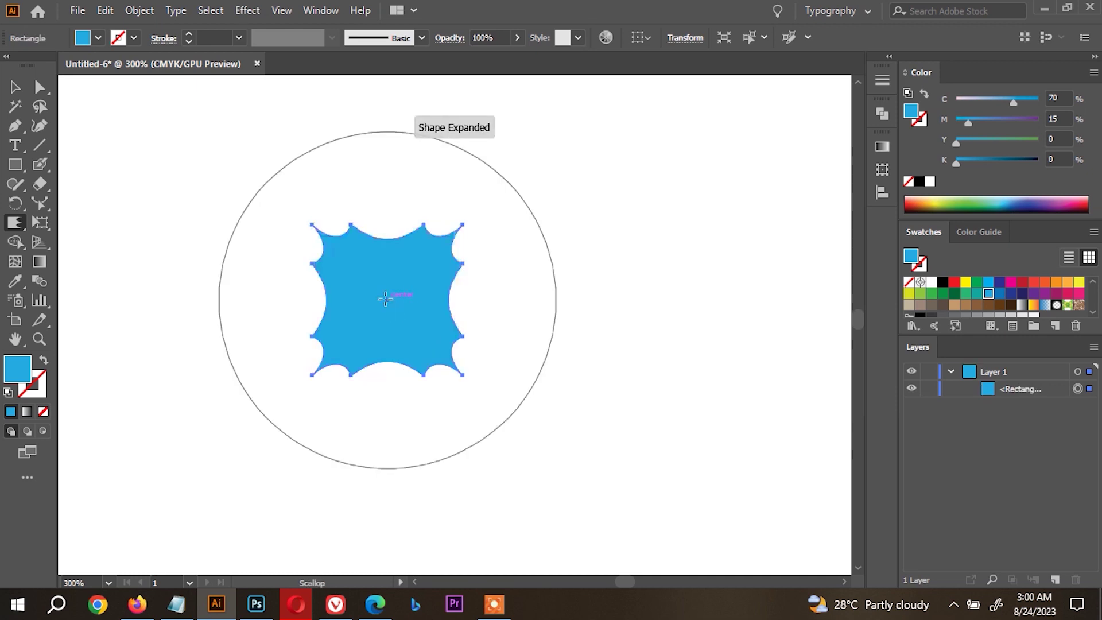
{"action": "left_click", "coordinate": [385, 299]}
{"action": "key", "text": "ctrl+z"}
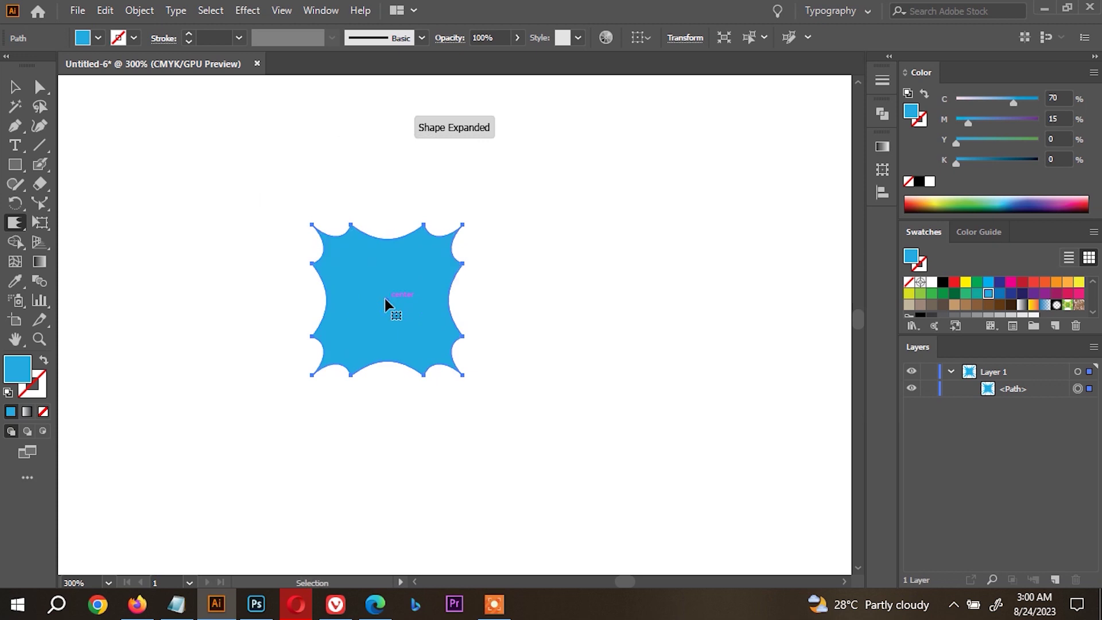
{"action": "key", "text": "ctrl+z"}
{"action": "left_click_drag", "start_coordinate": [16, 229], "coordinate": [106, 338]}
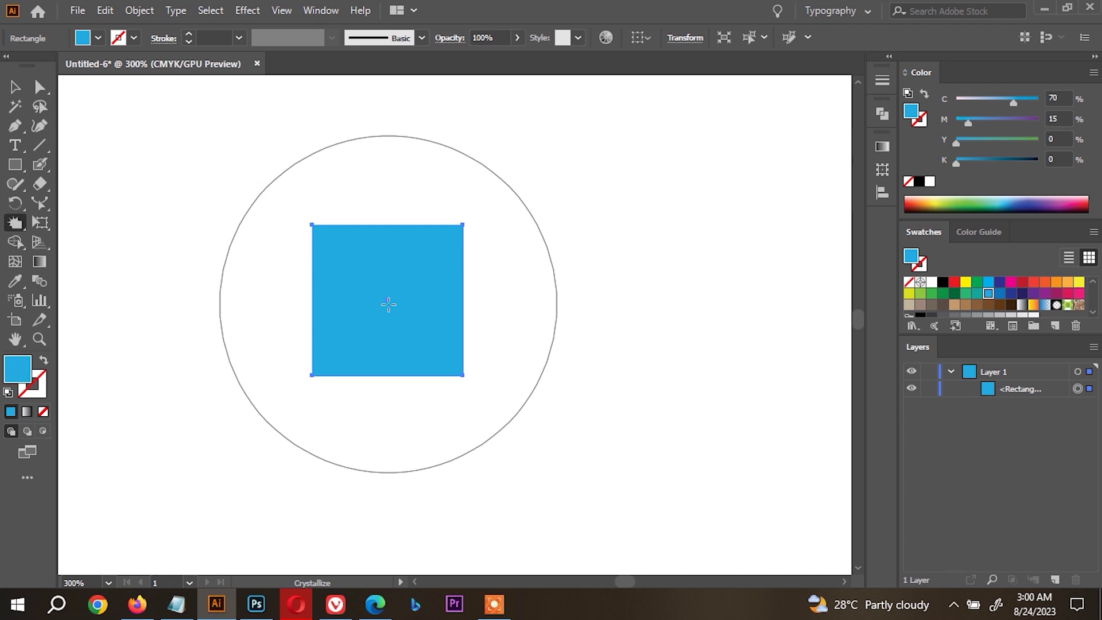
- Crystallize the blue square into longer spikes, then undo both crystallize strokes
{"action": "left_click", "coordinate": [389, 304]}
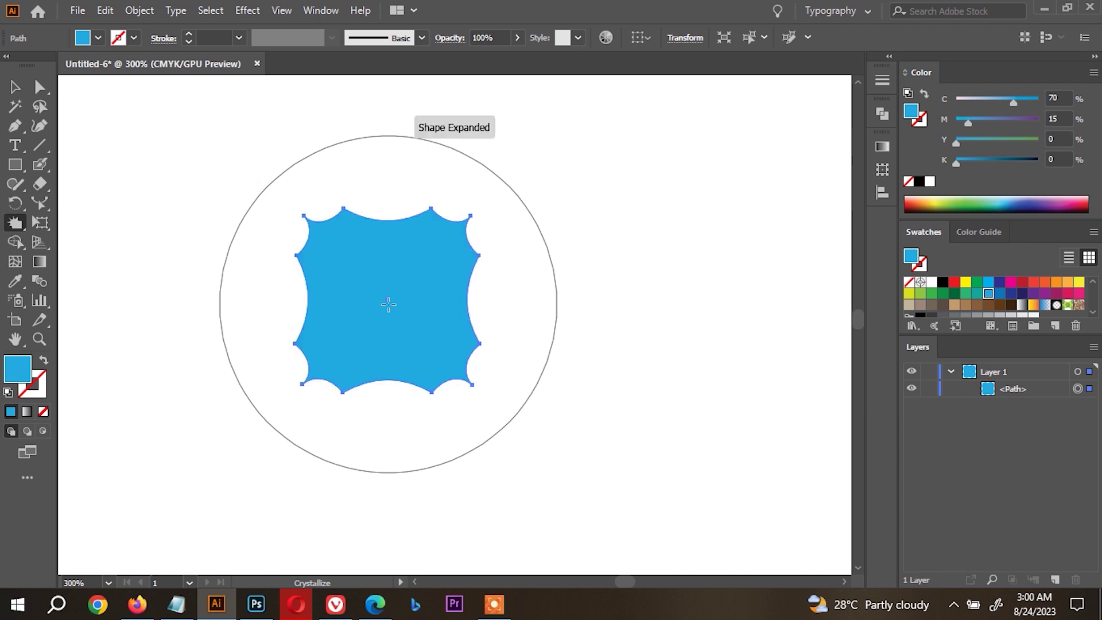
{"action": "left_click", "coordinate": [389, 304]}
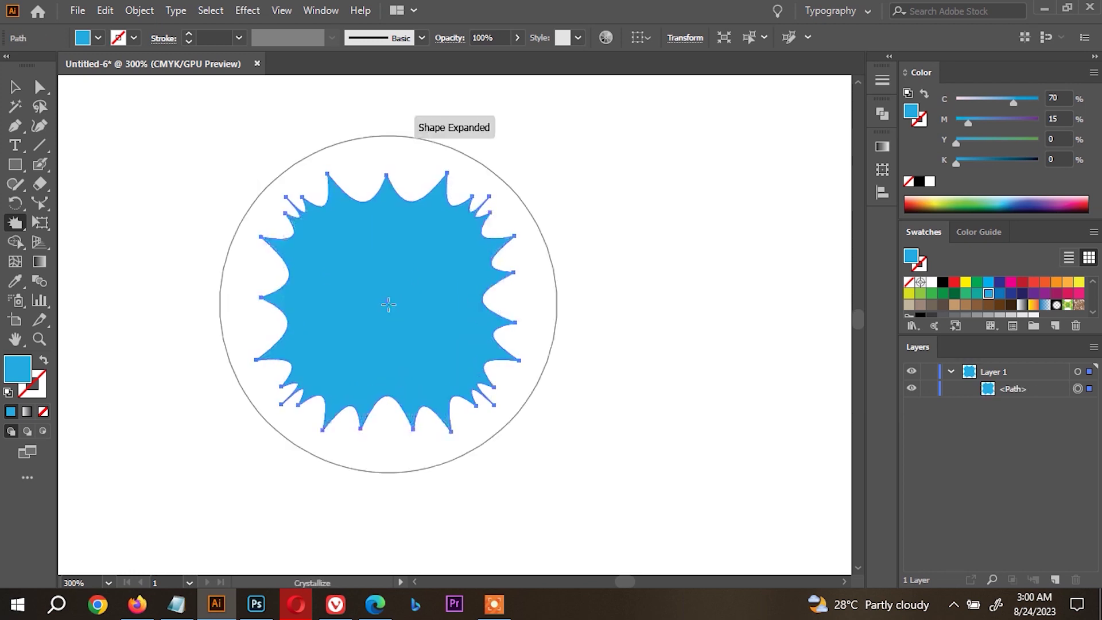
{"action": "key", "text": "ctrl+z"}
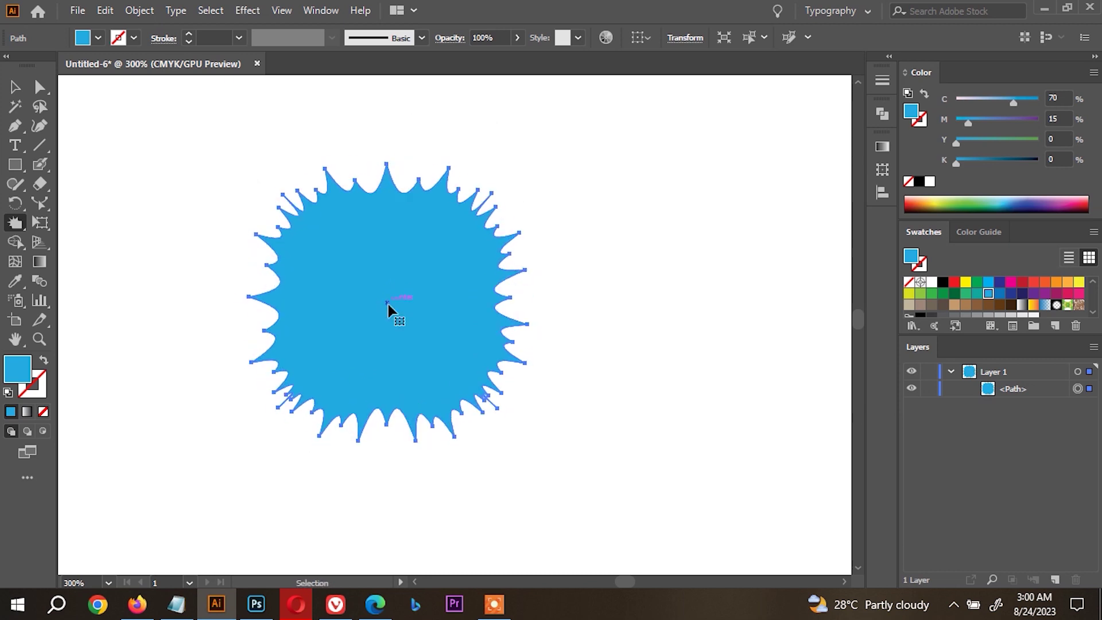
{"action": "key", "text": "ctrl+z"}
{"action": "key", "text": "ctrl+z"}
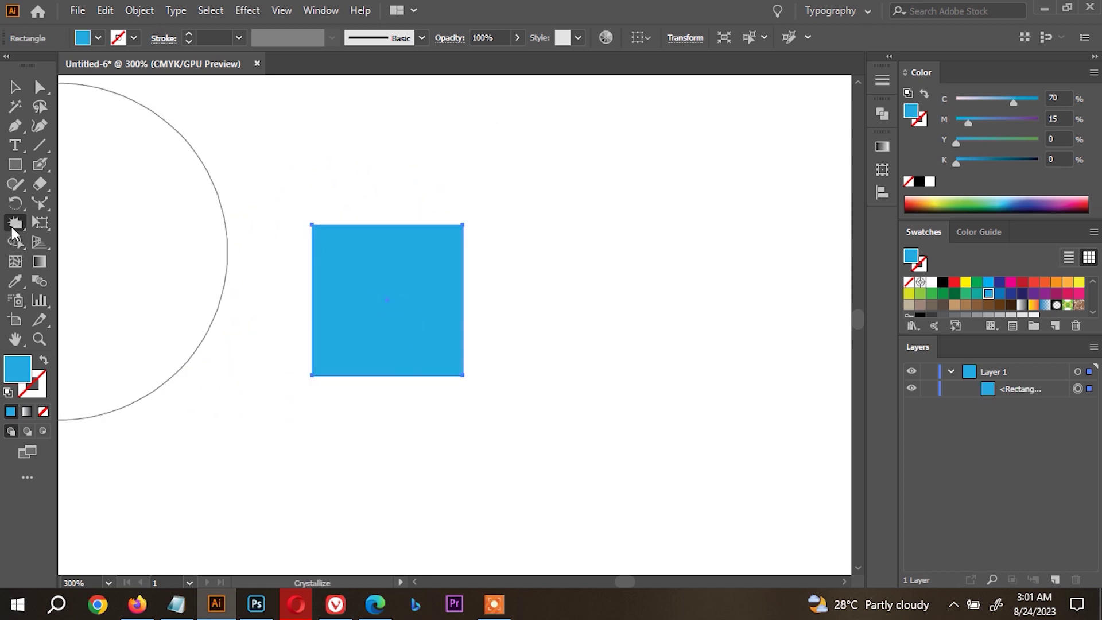
- Try a scallop and then a spiky crystallize star on the square, undoing each
{"action": "left_click_drag", "start_coordinate": [15, 234], "coordinate": [86, 346]}
{"action": "left_click", "coordinate": [391, 304]}
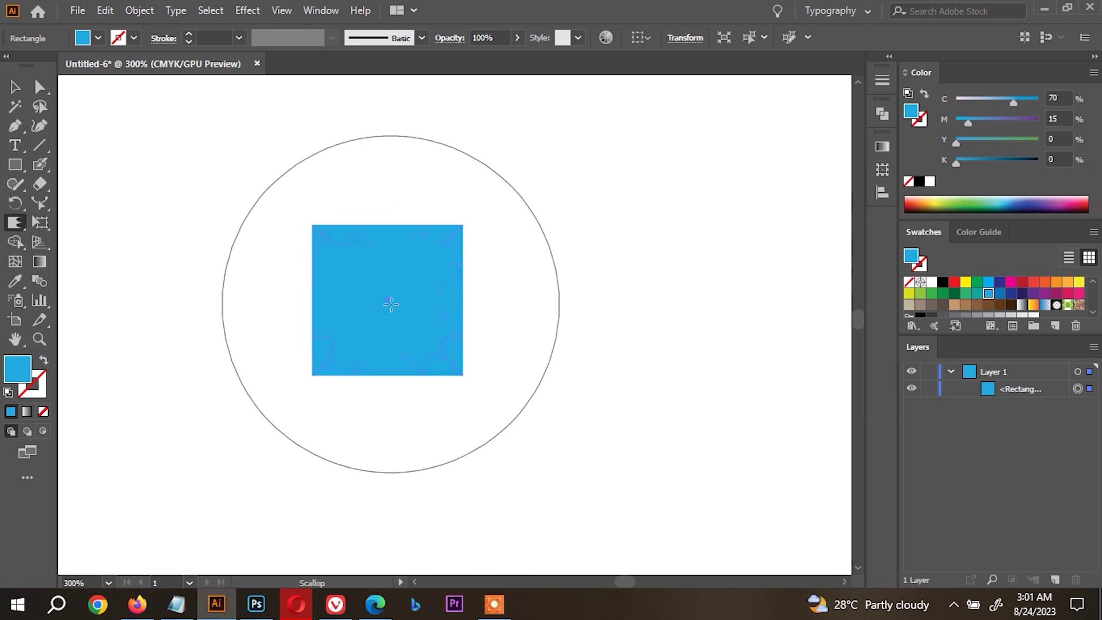
{"action": "key", "text": "ctrl+z"}
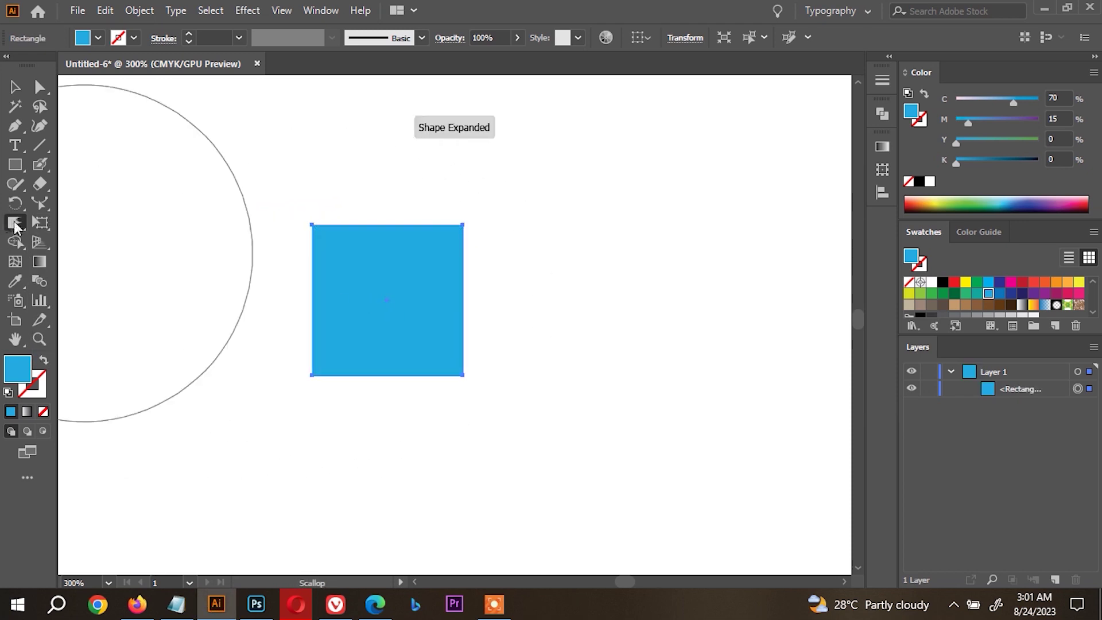
{"action": "left_click_drag", "start_coordinate": [16, 229], "coordinate": [103, 340]}
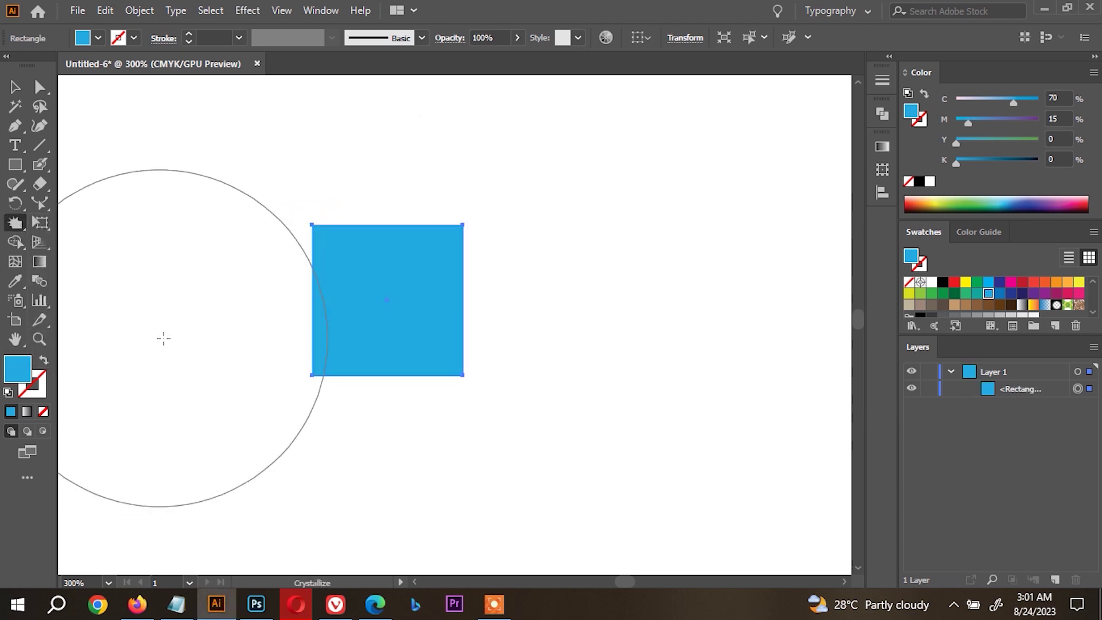
{"action": "left_click_drag", "start_coordinate": [376, 309], "coordinate": [394, 309]}
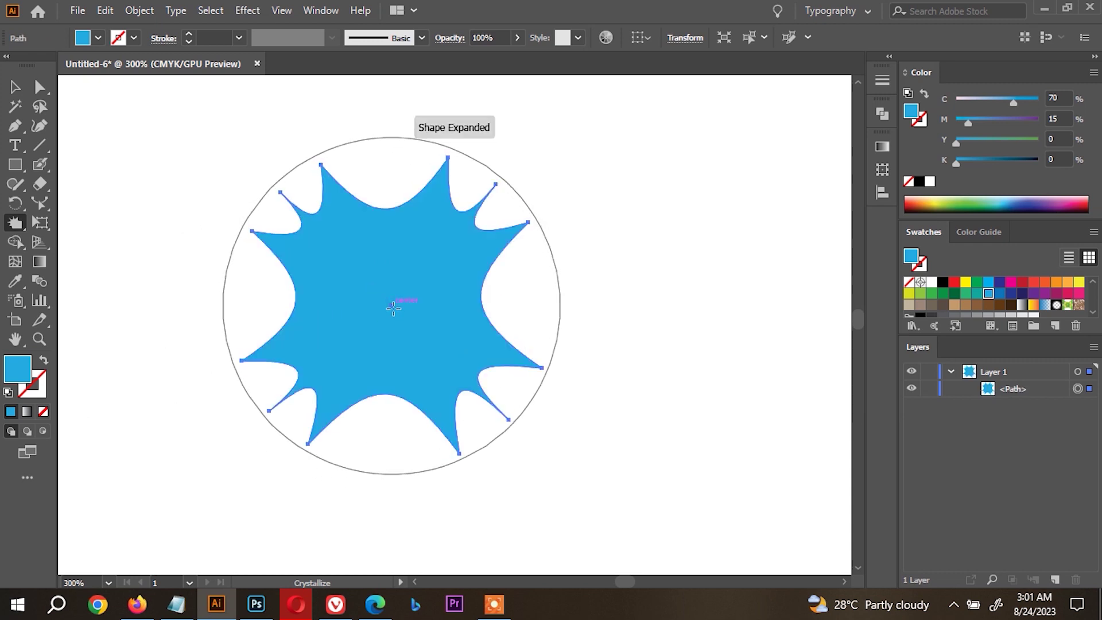
{"action": "key", "text": "ctrl+z"}
- Roughen the square's edges with the Wrinkle tool, then delete the wrinkled shape
{"action": "left_click_drag", "start_coordinate": [20, 224], "coordinate": [92, 358]}
{"action": "mouse_move", "coordinate": [351, 318]}
{"action": "left_mouse_down"}
{"action": "mouse_move", "coordinate": [383, 365]}
{"action": "mouse_move", "coordinate": [372, 277]}
{"action": "mouse_move", "coordinate": [428, 302]}
{"action": "left_mouse_up"}
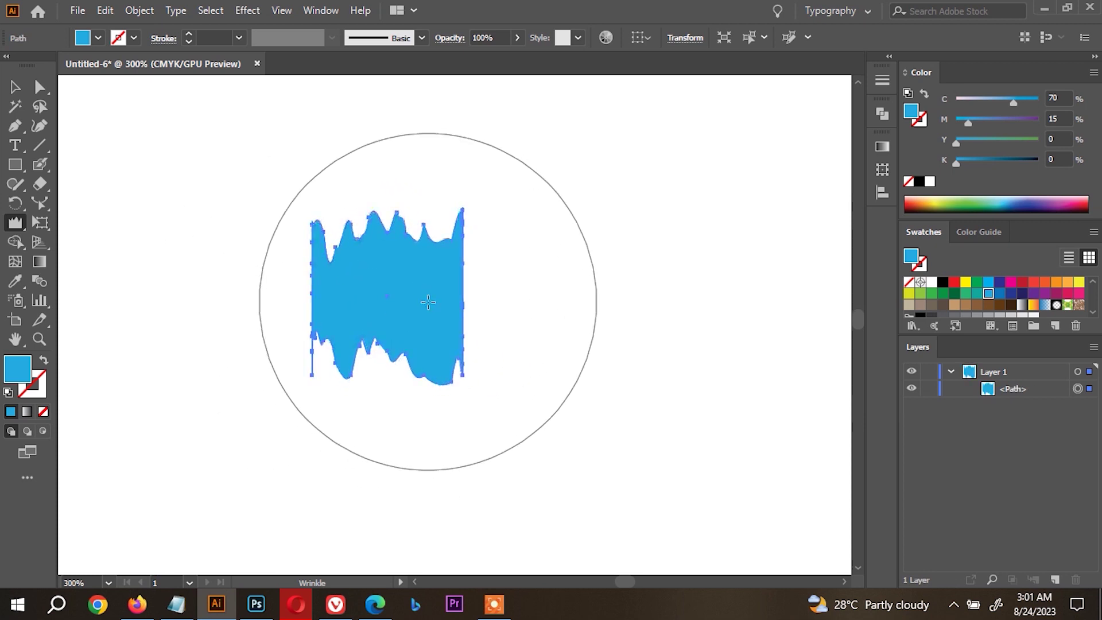
{"action": "key", "text": "v"}
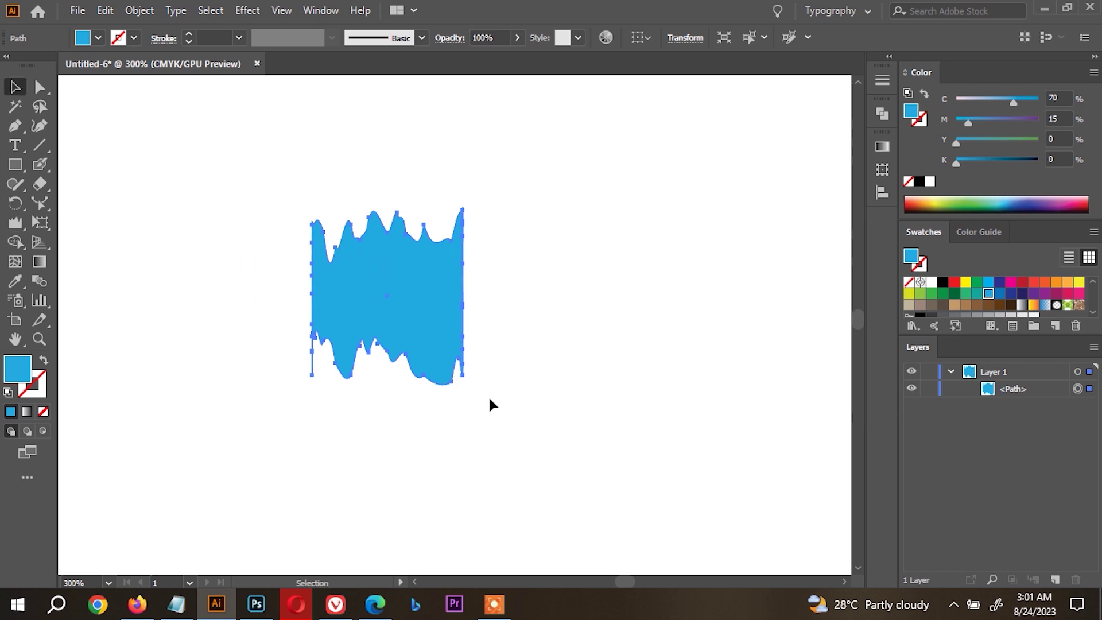
{"action": "key", "text": "Delete"}
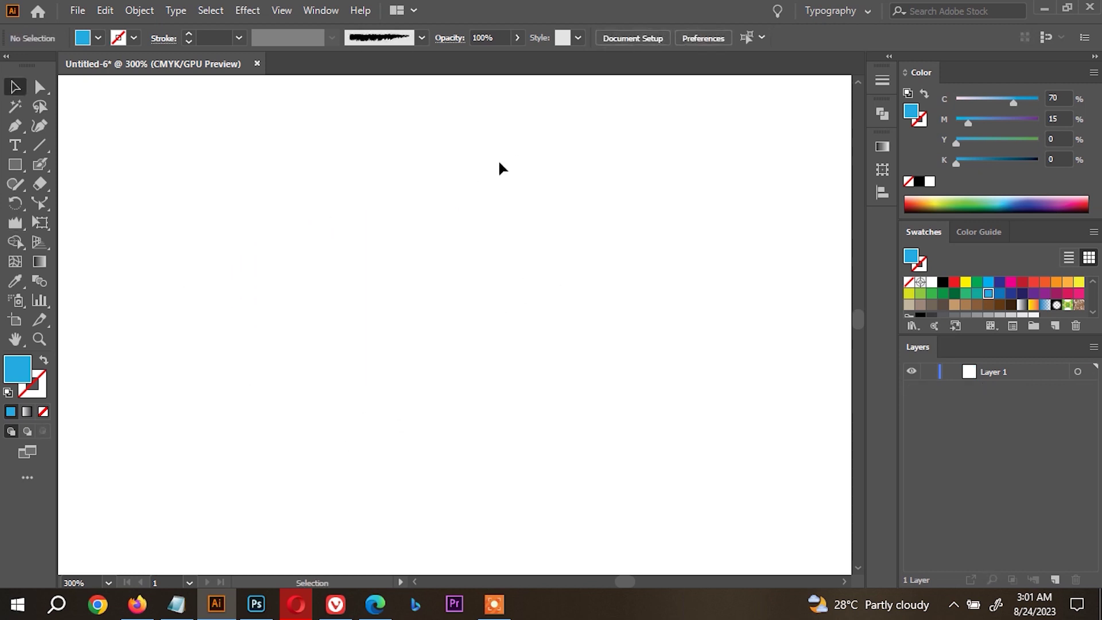
{"action": "left_click", "coordinate": [17, 228]}
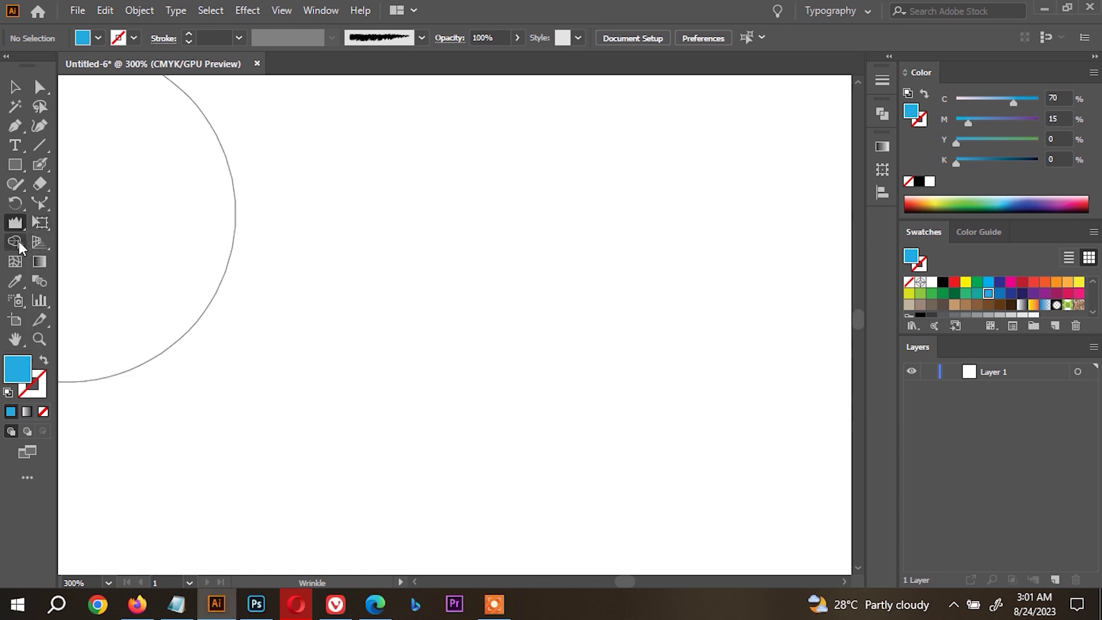
{"action": "left_click", "coordinate": [17, 242]}
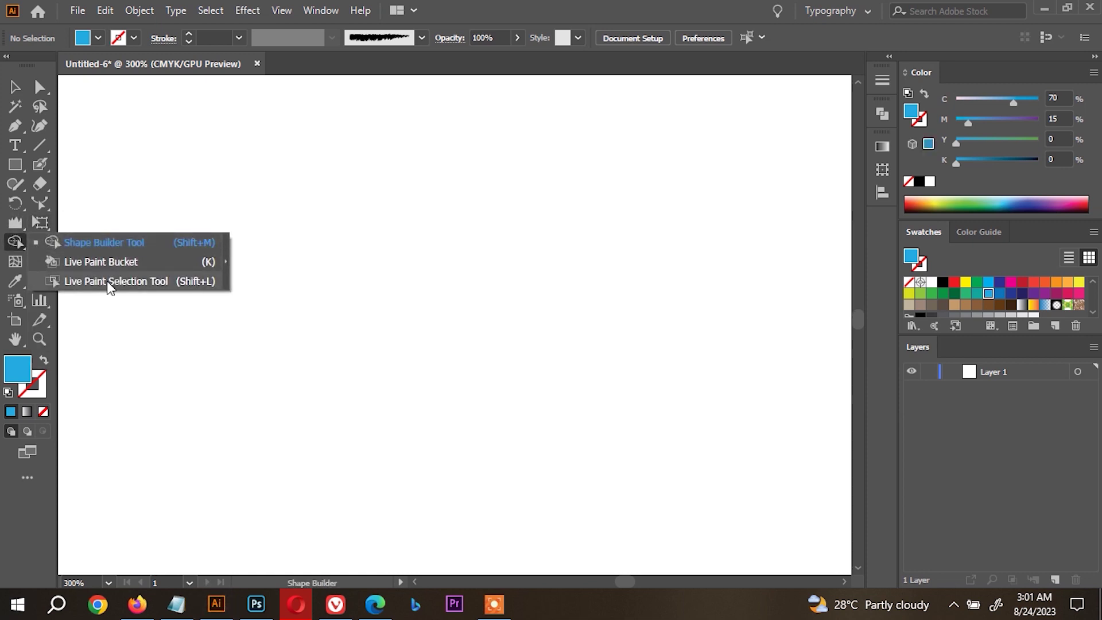
{"action": "left_click", "coordinate": [13, 241]}
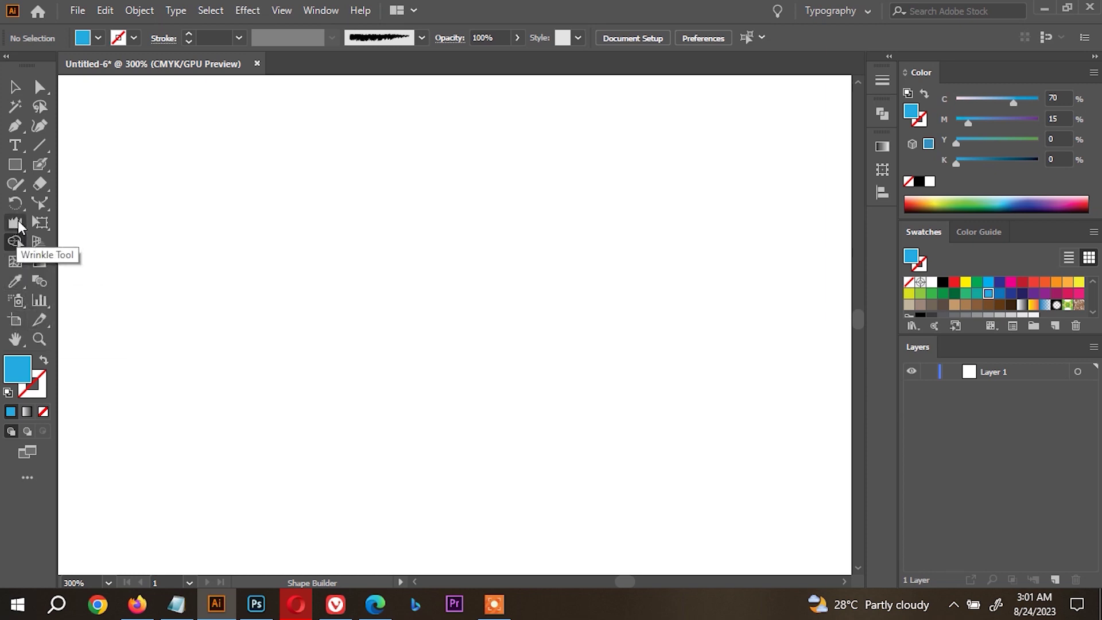
{"action": "left_click", "coordinate": [21, 226]}
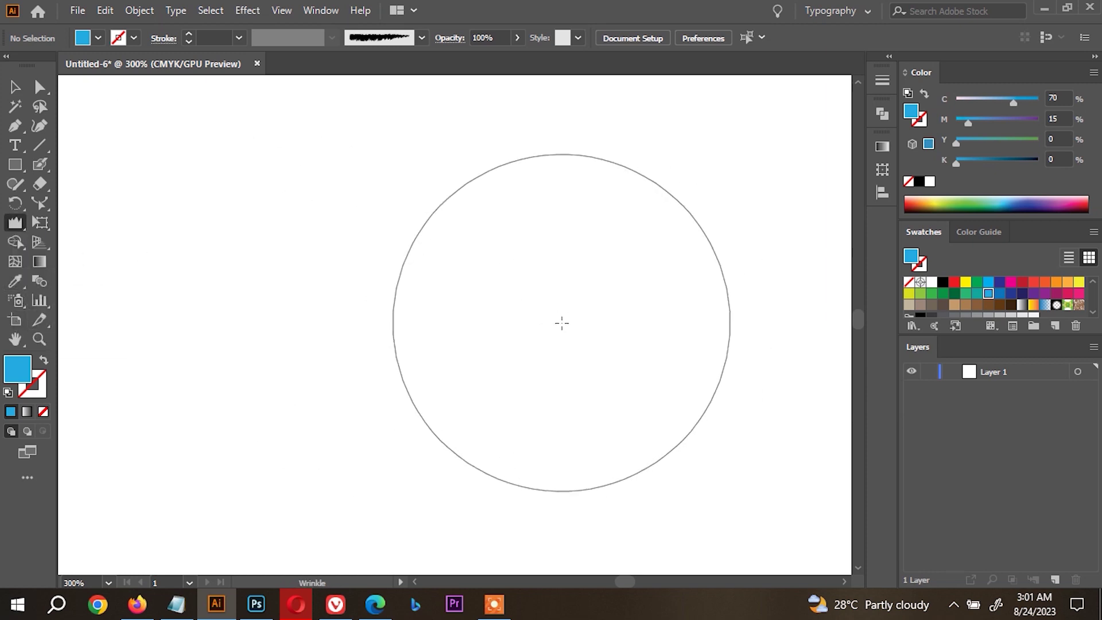
{"action": "left_click", "coordinate": [44, 163]}
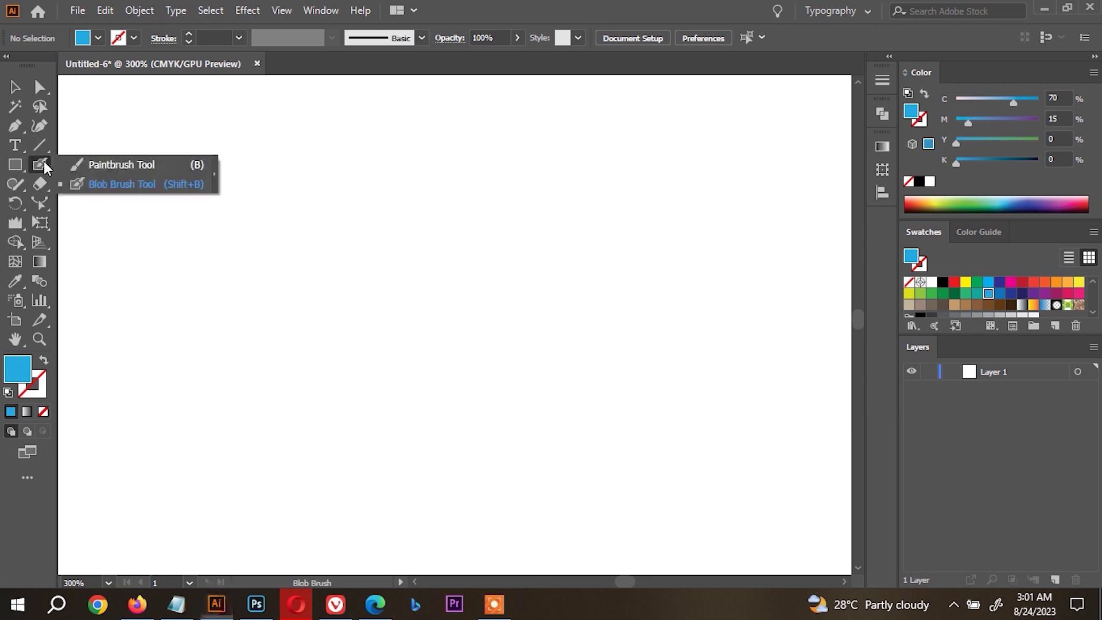
{"action": "left_click", "coordinate": [40, 206]}
{"action": "left_click", "coordinate": [16, 223]}
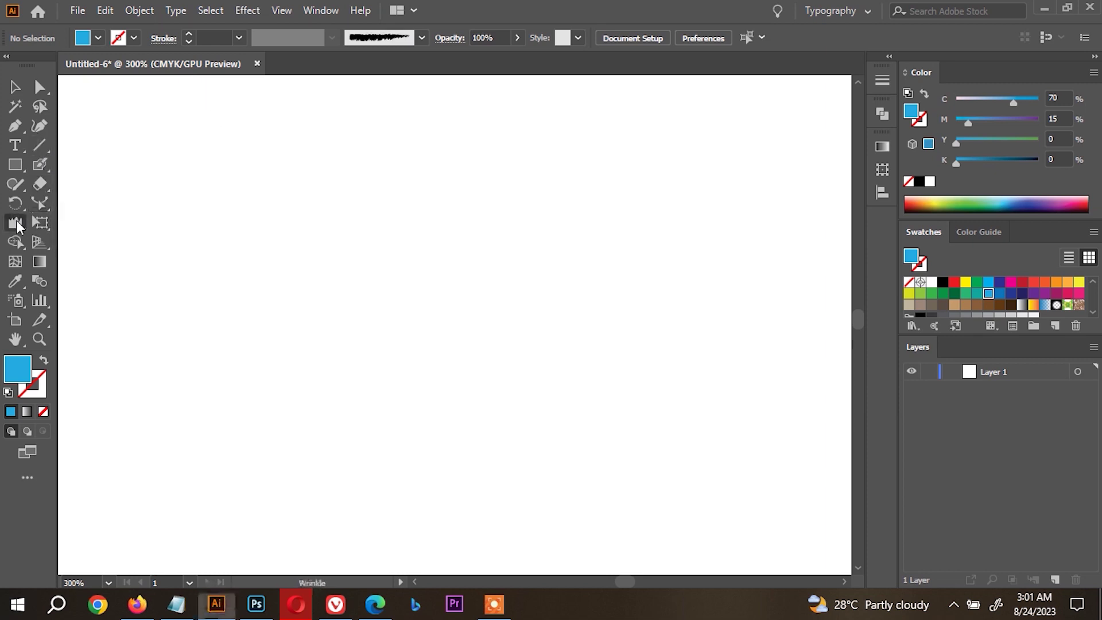